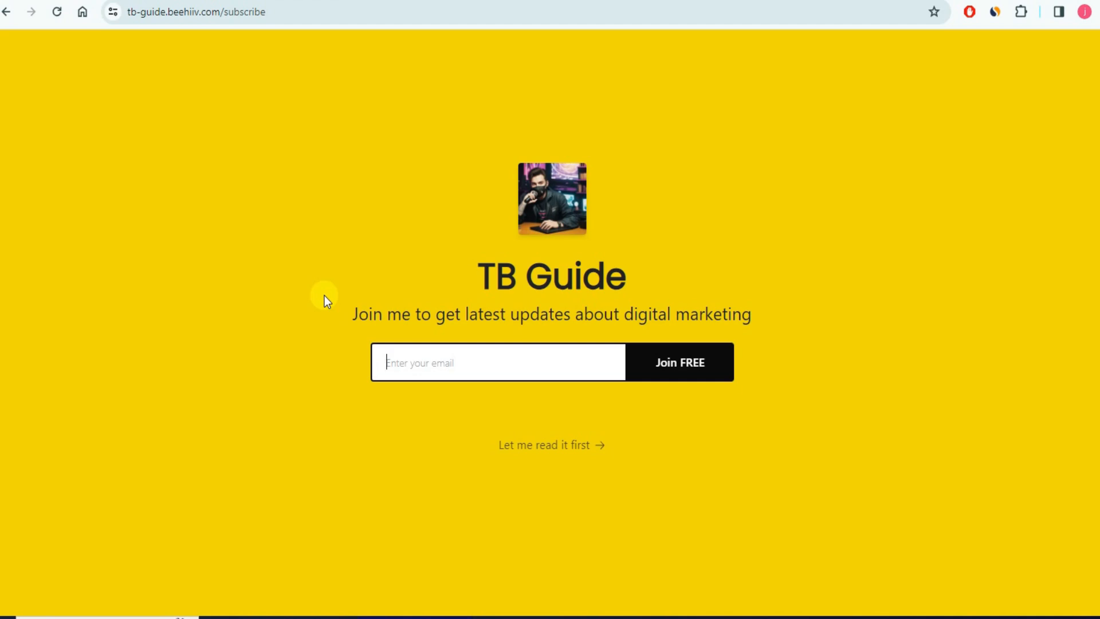
- Scroll down the TB Guide subscribe page toward the Featured Posts
scroll(283, 307, down, 8)
- Scroll back up to the top of the page
scroll(402, 300, up, 8)
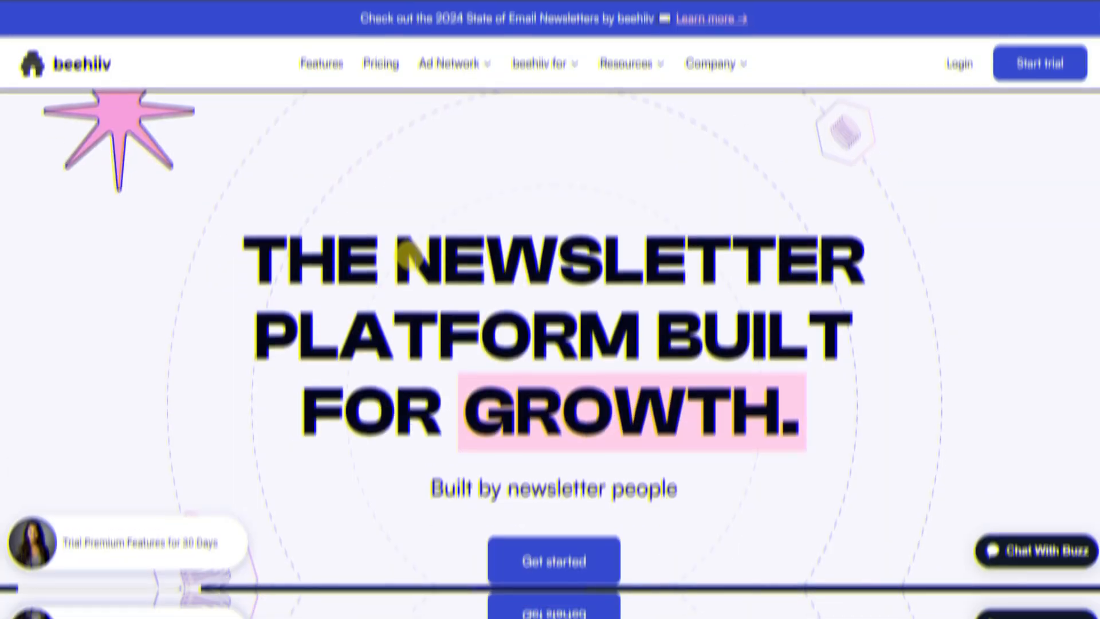
scroll(403, 268, down, 16)
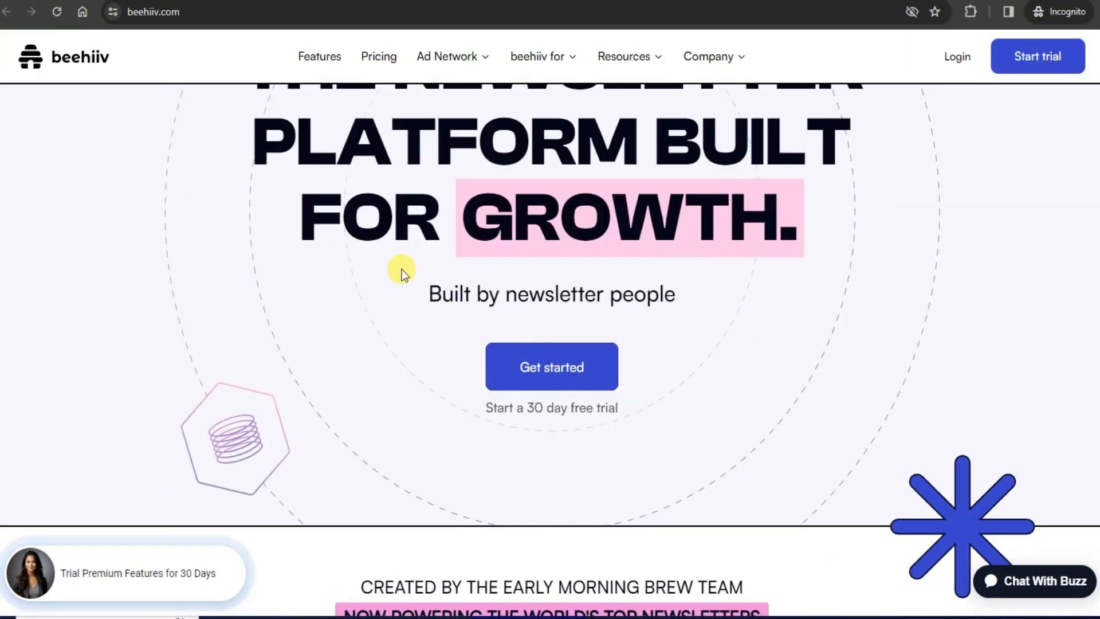
scroll(402, 268, down, 20)
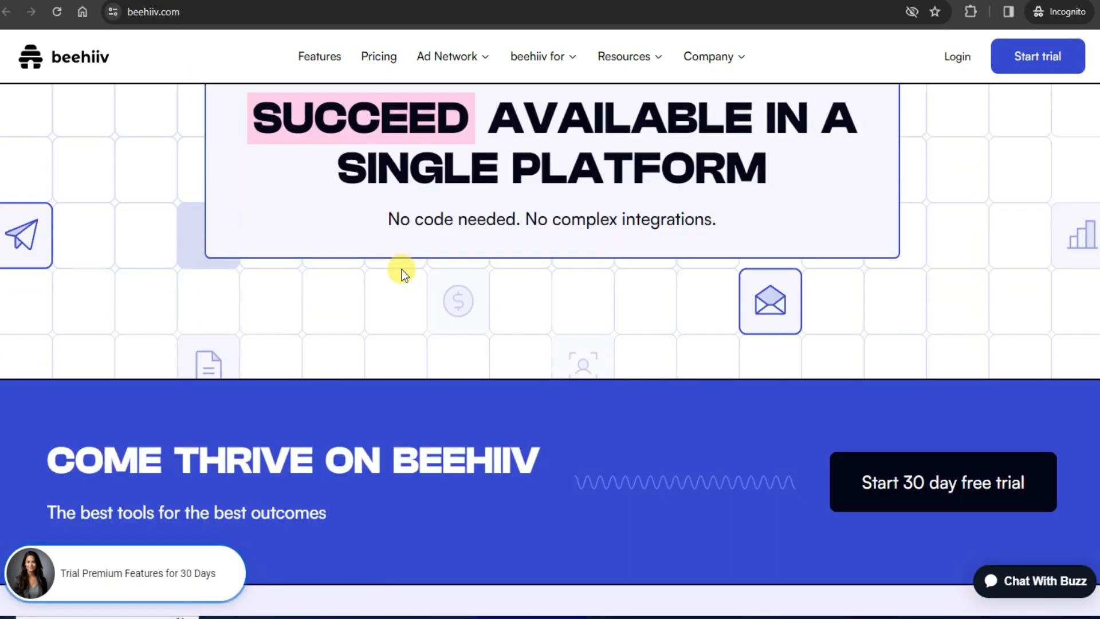
scroll(401, 269, down, 20)
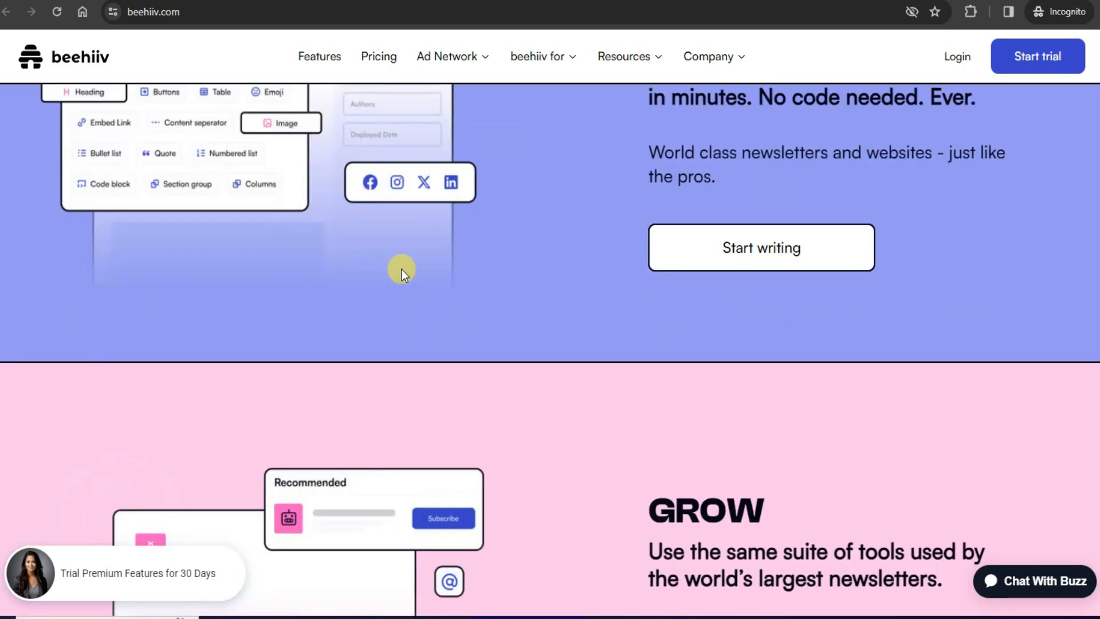
scroll(401, 270, down, 12)
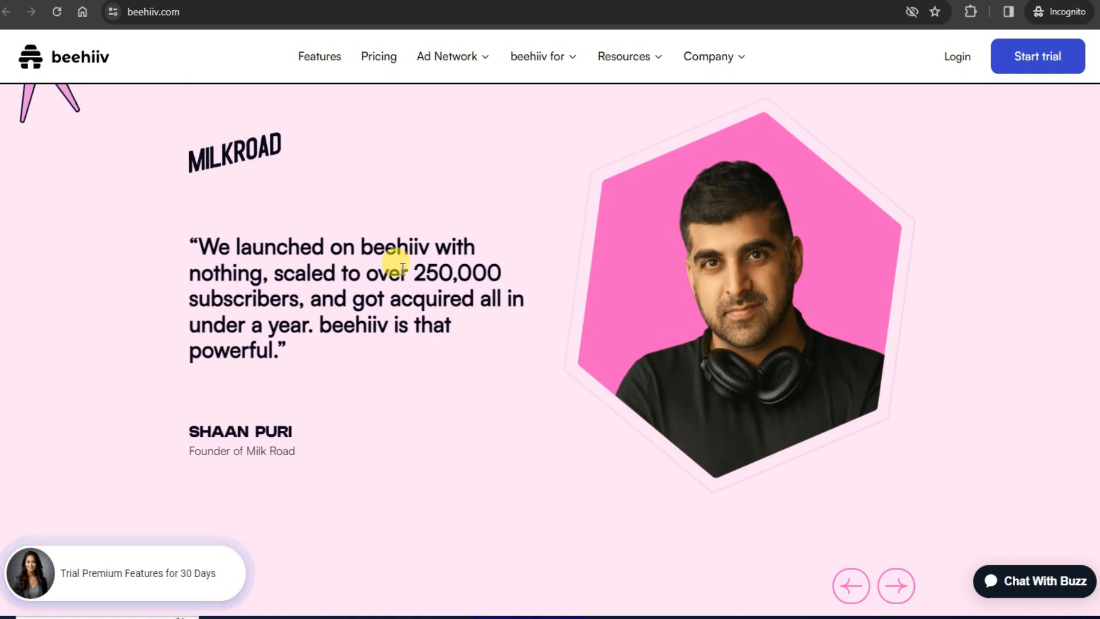
scroll(402, 268, down, 12)
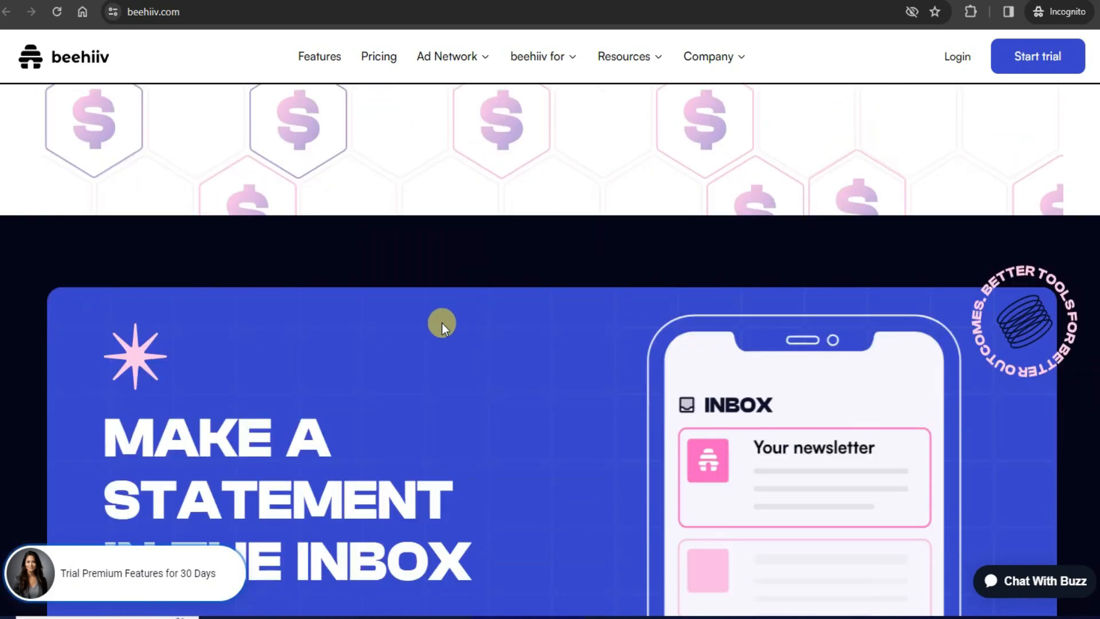
scroll(442, 323, down, 6)
scroll(441, 325, up, 15)
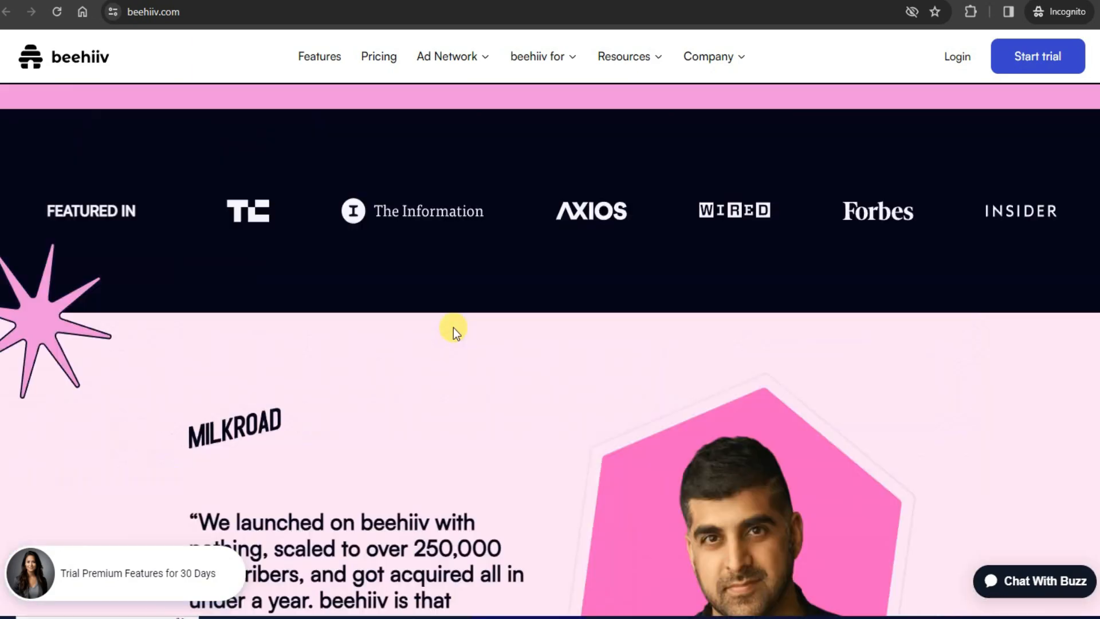
scroll(453, 328, up, 20)
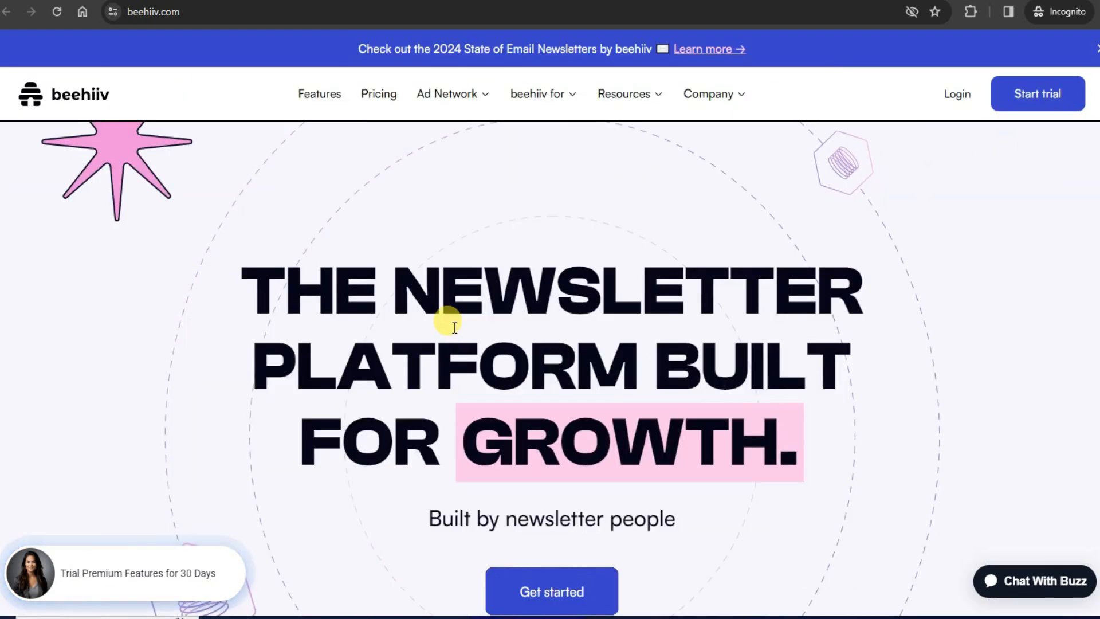
scroll(452, 327, down, 4)
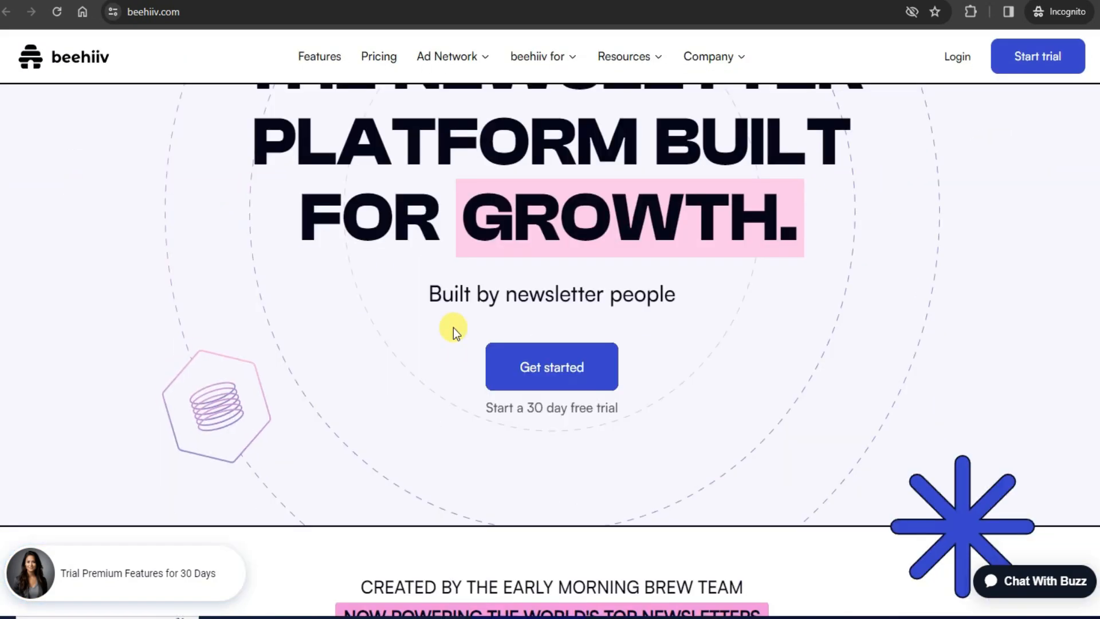
click(548, 372)
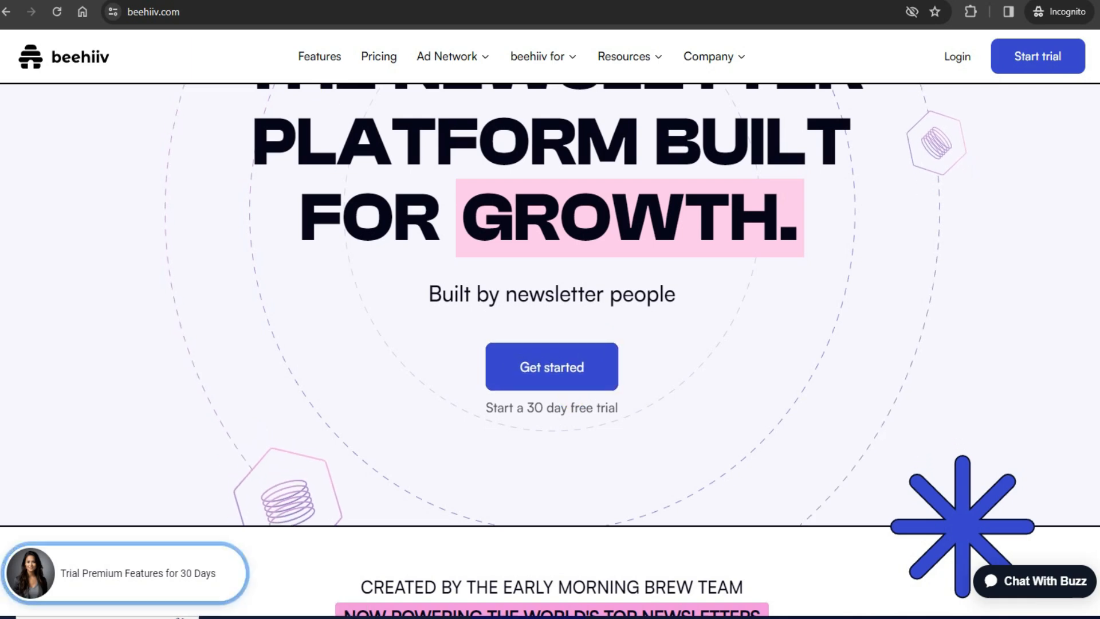
- Start signing up for the free Launch plan with Get started
click(552, 367)
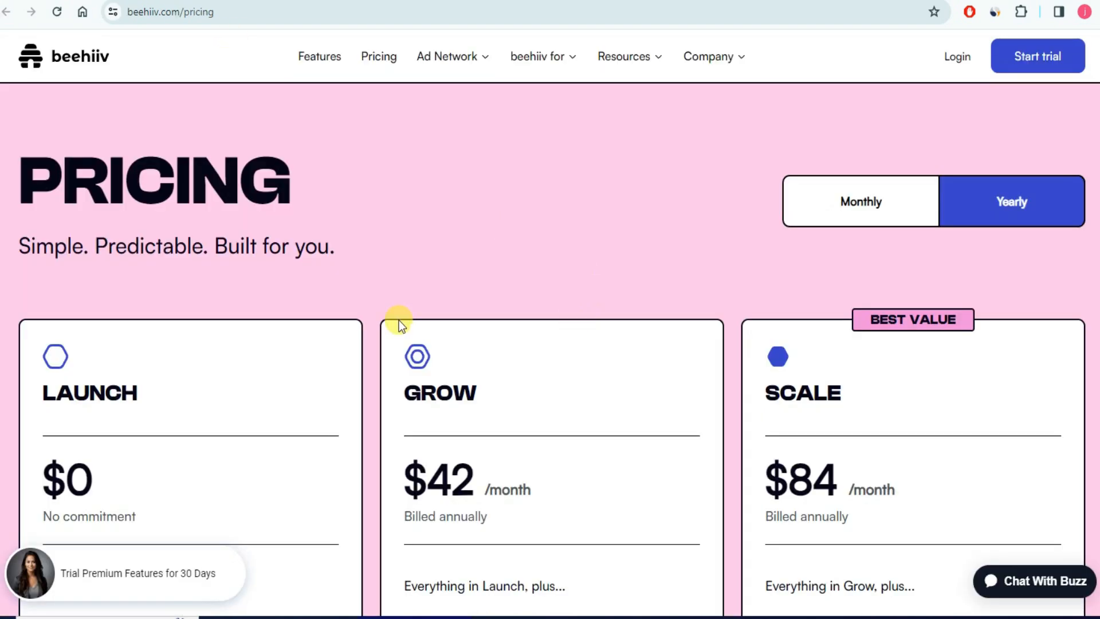
scroll(399, 324, down, 4)
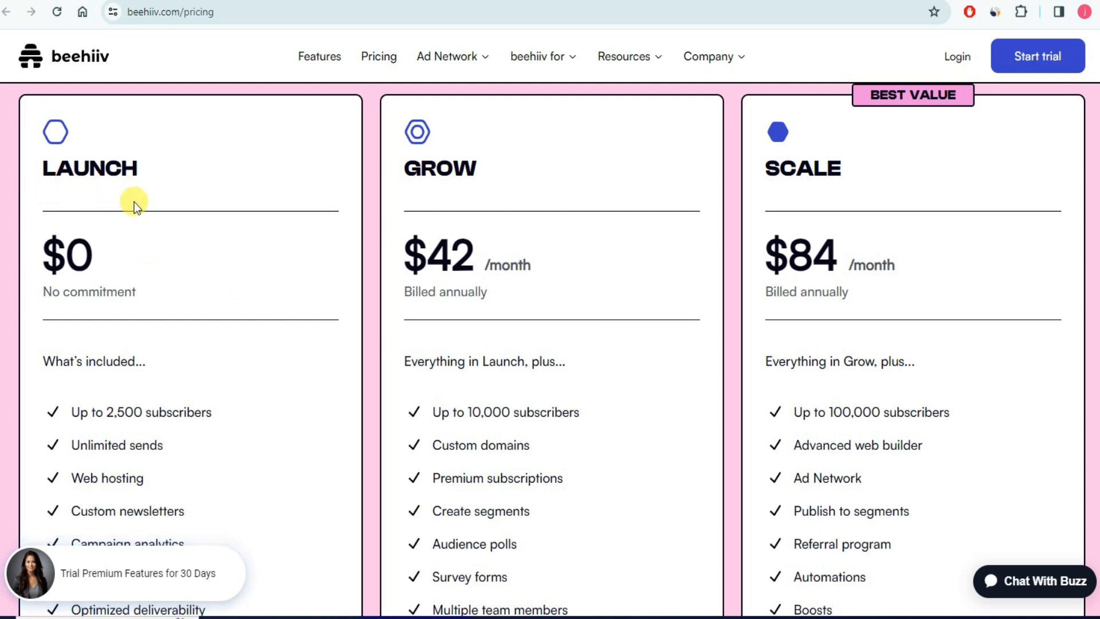
scroll(151, 296, down, 4)
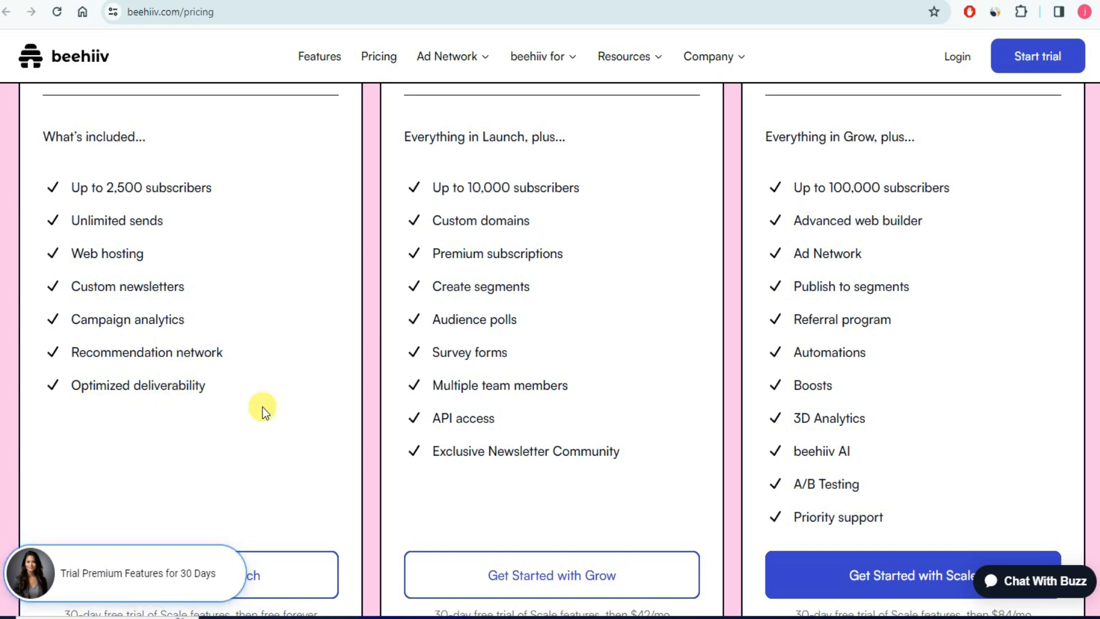
scroll(458, 381, up, 1)
scroll(458, 381, up, 3)
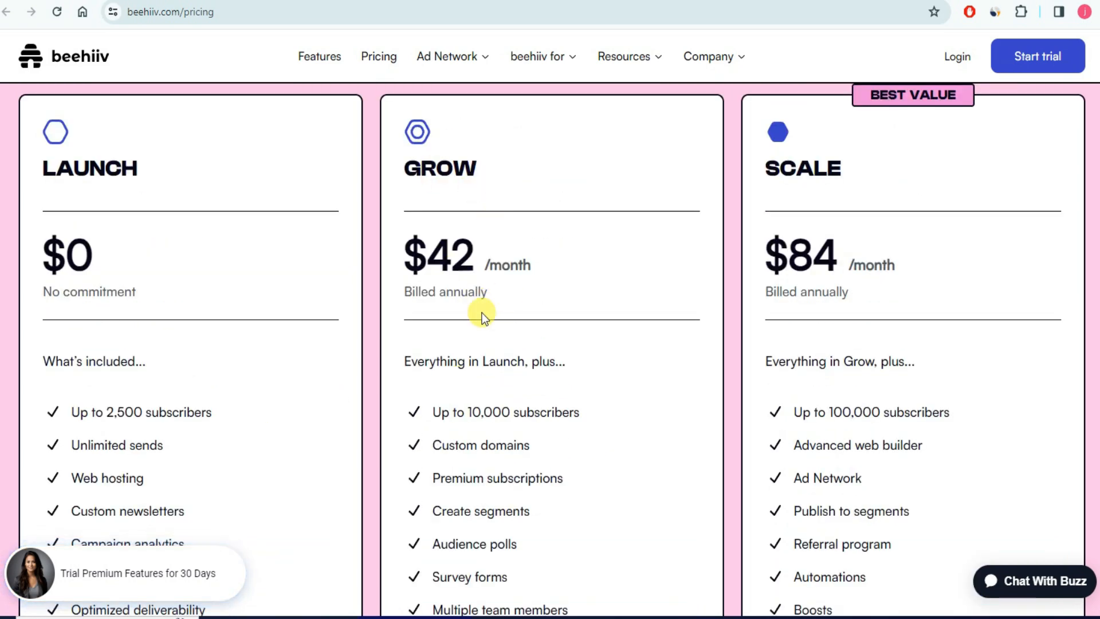
scroll(432, 172, down, 4)
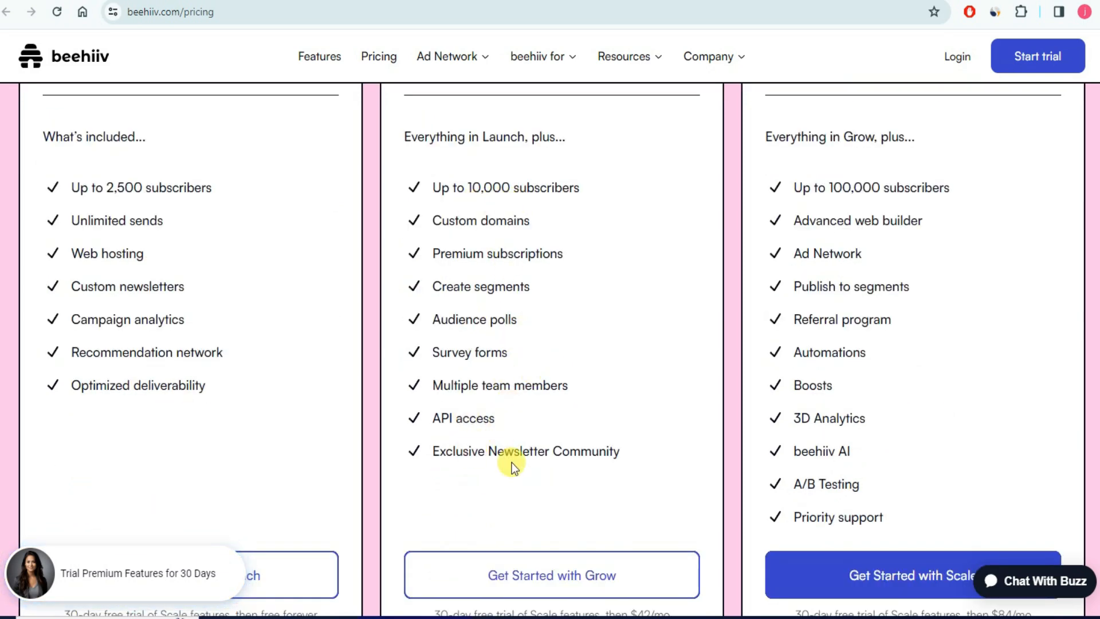
scroll(679, 445, up, 4)
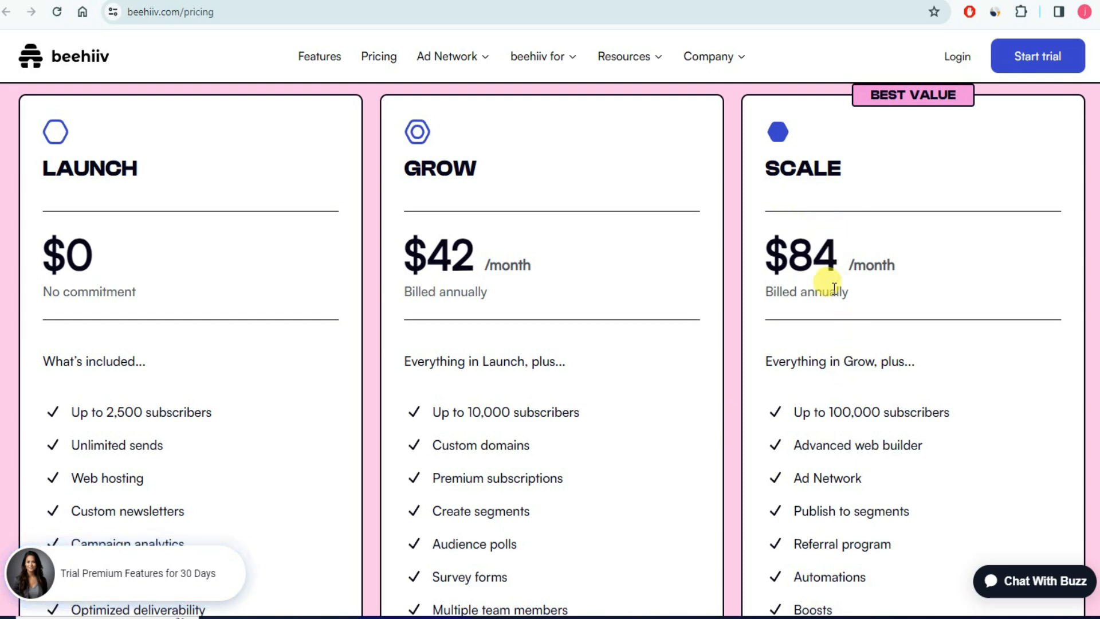
scroll(847, 381, down, 4)
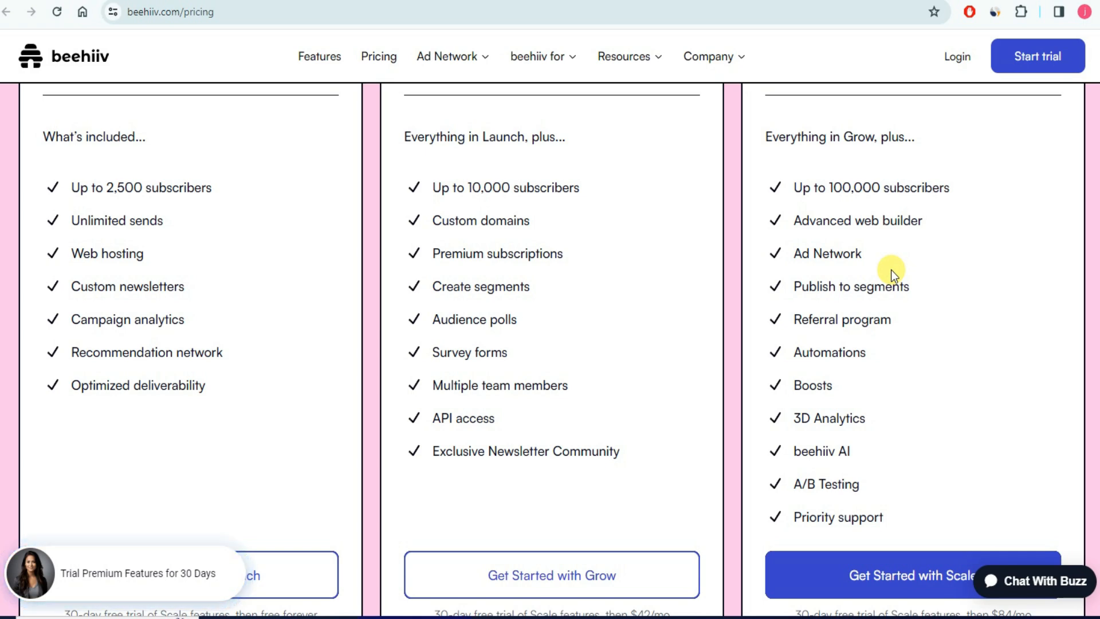
scroll(367, 315, up, 4)
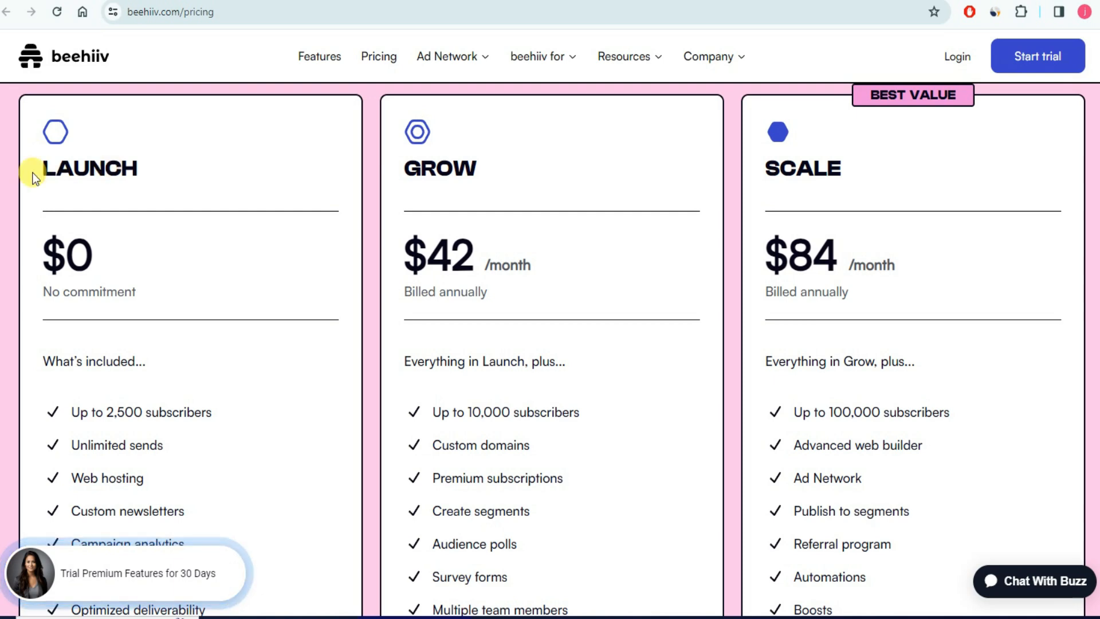
scroll(206, 281, down, 8)
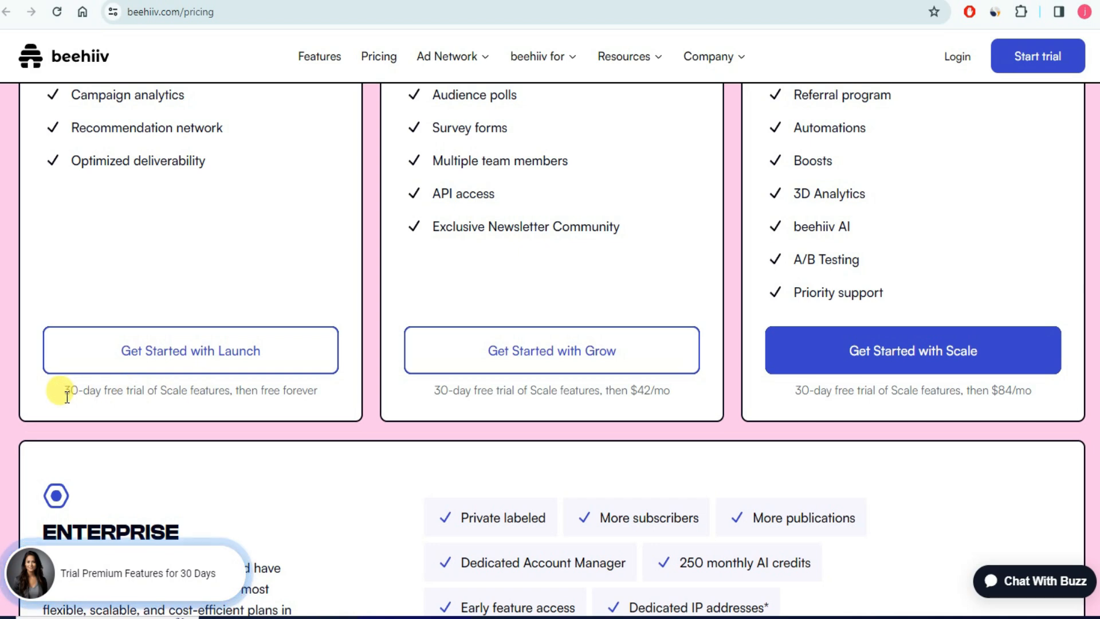
drag(62, 390, 317, 395)
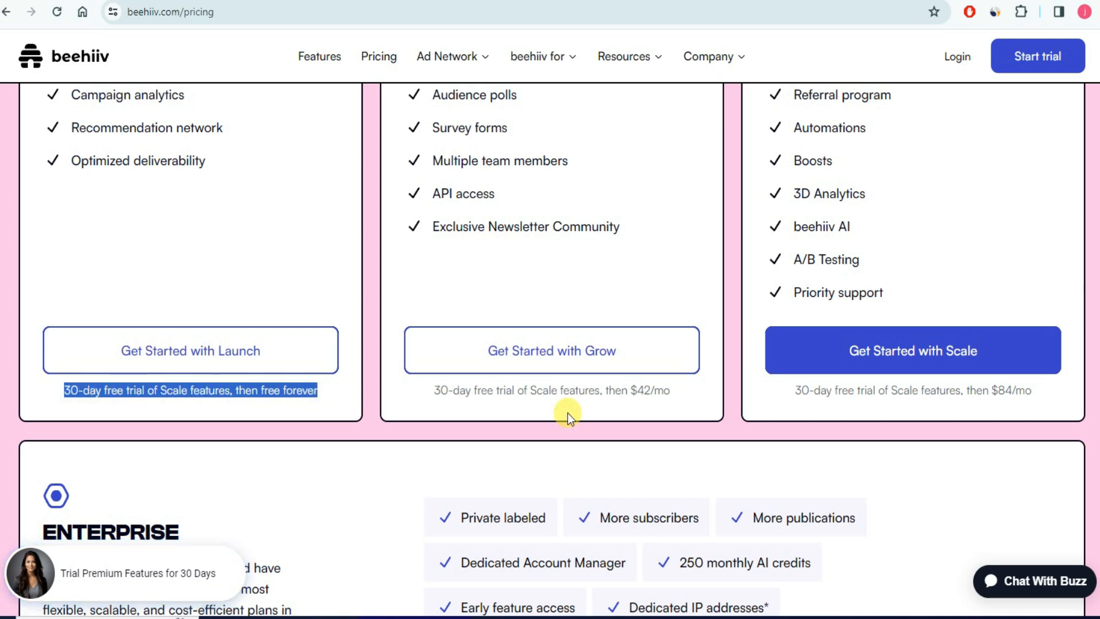
scroll(878, 400, up, 4)
scroll(818, 438, down, 4)
click(303, 417)
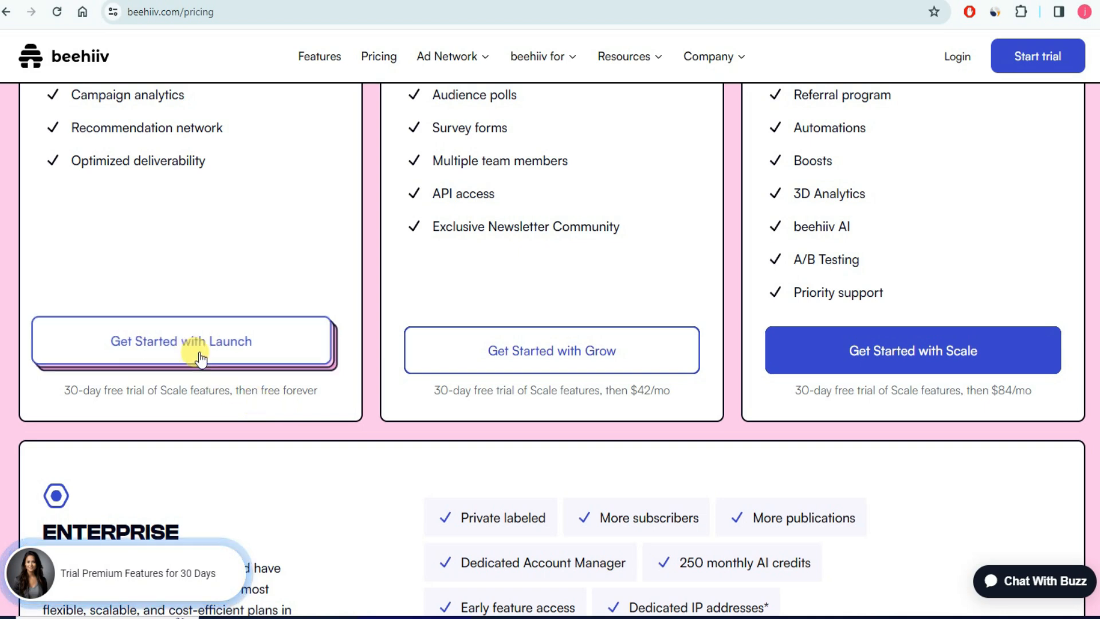
scroll(187, 337, up, 4)
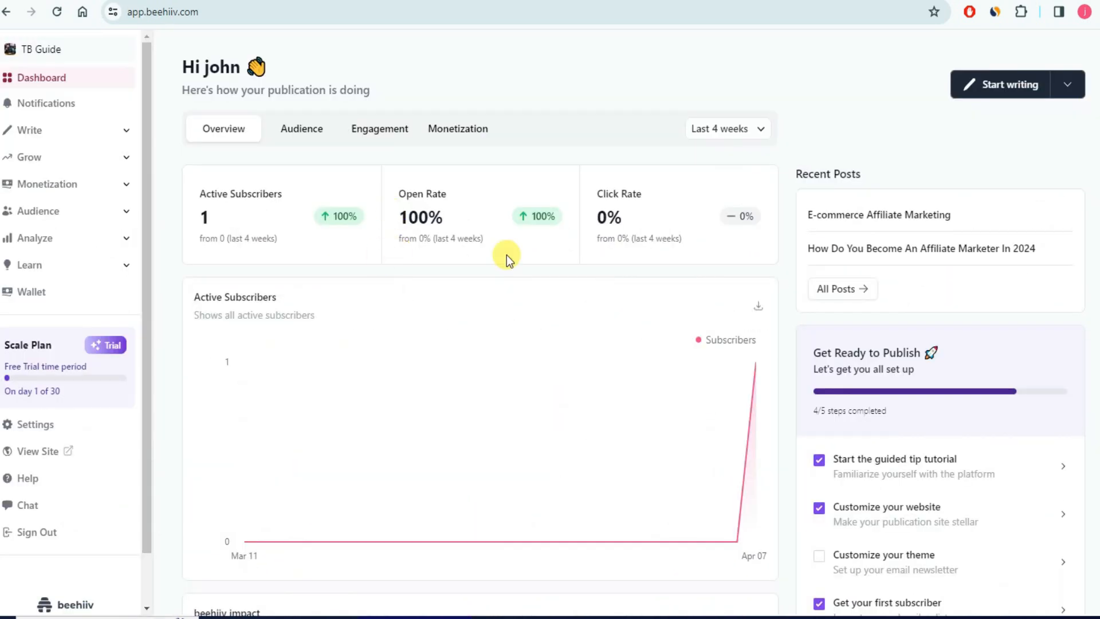
- Scroll the dashboard down to the Get Ready to Publish checklist
scroll(826, 269, down, 4)
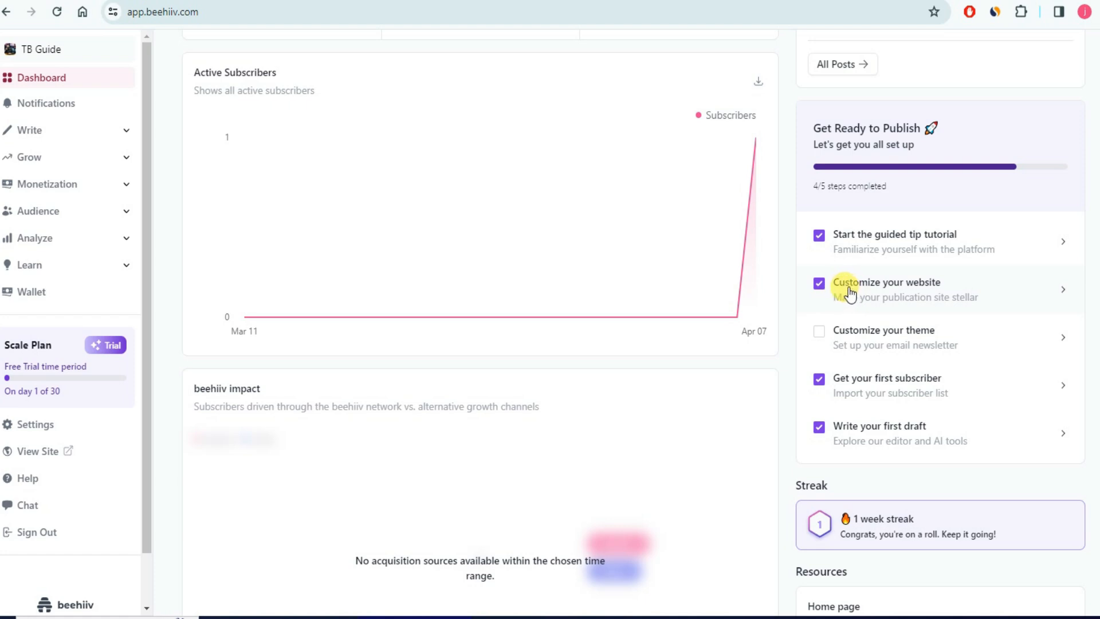
- Open the website customization settings at Settings > Website > General
click(1036, 295)
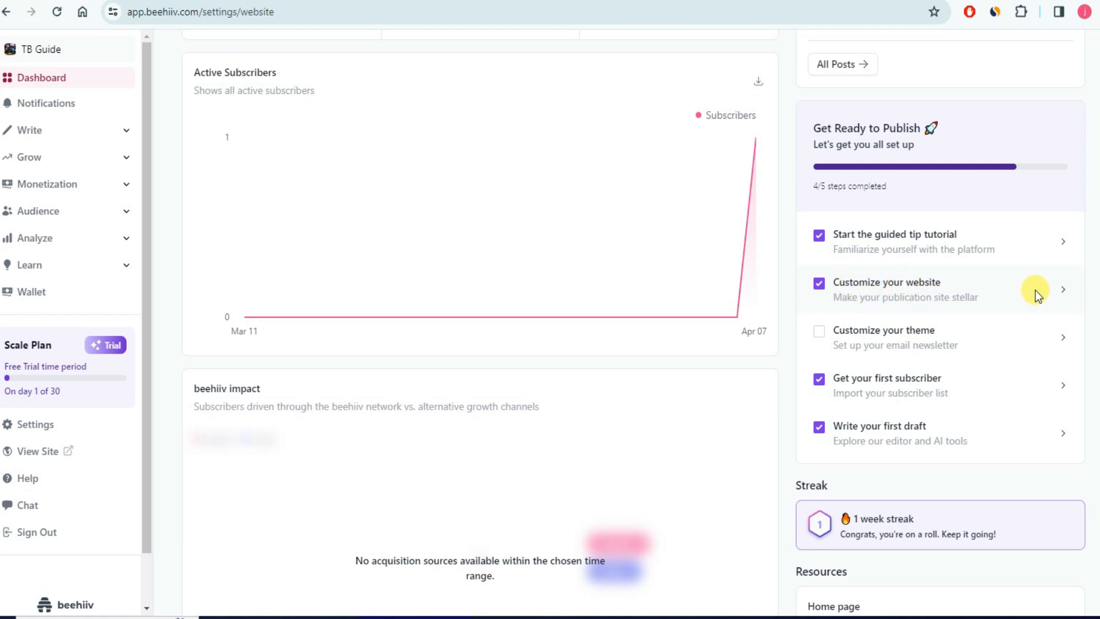
scroll(664, 286, up, 4)
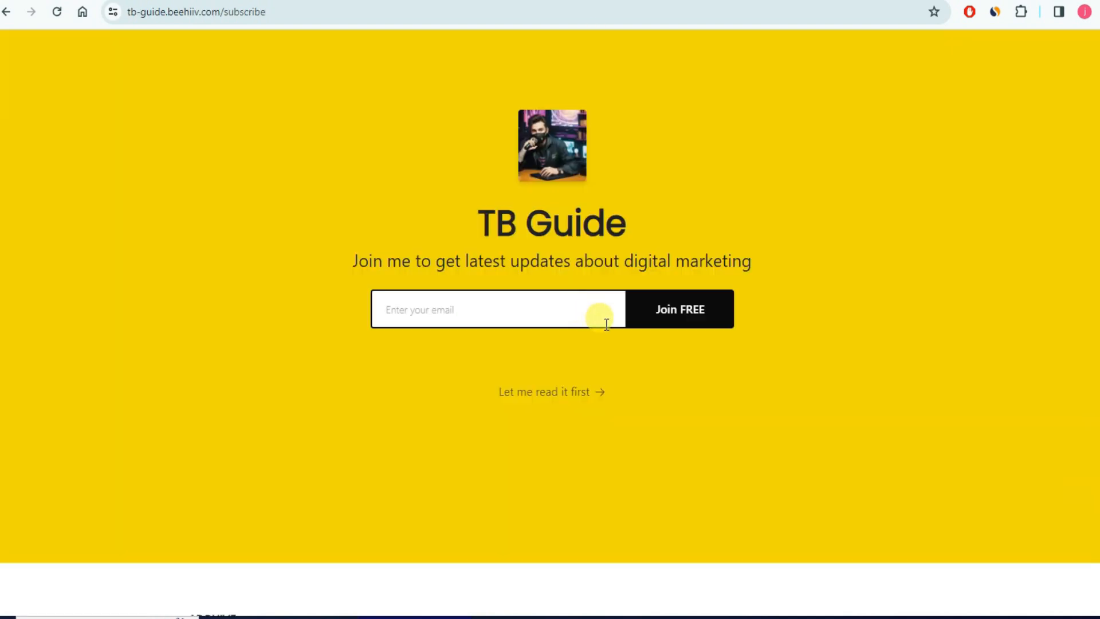
scroll(692, 272, down, 8)
scroll(748, 149, up, 8)
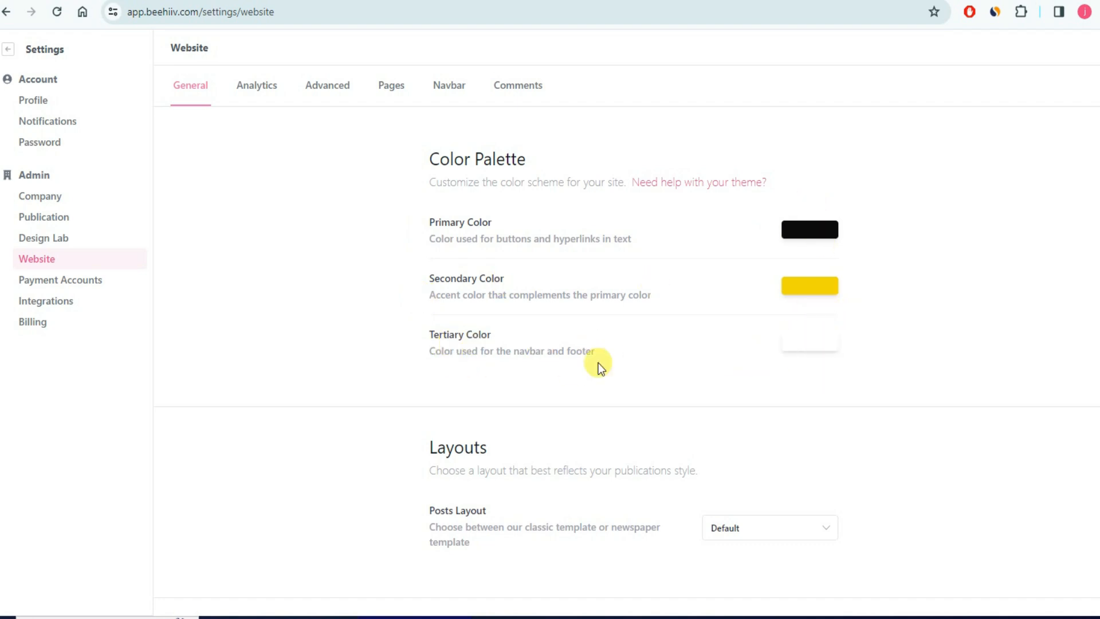
- Browse the General website settings, then show the Analytics tracking pixel IDs
scroll(598, 363, down, 4)
scroll(578, 322, down, 4)
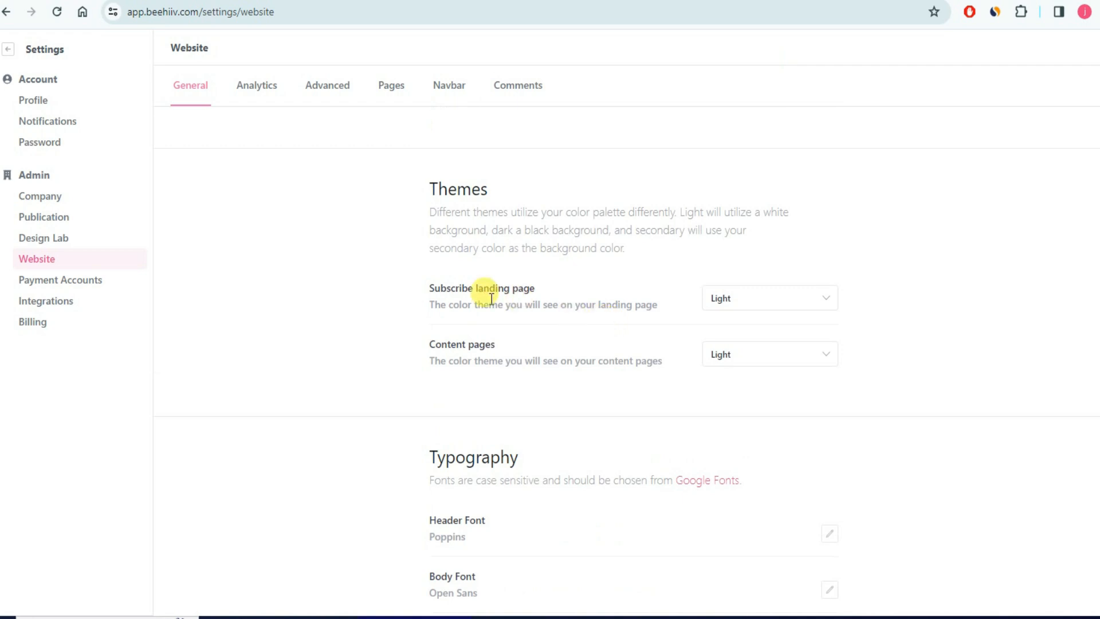
scroll(736, 327, down, 4)
scroll(756, 264, up, 4)
scroll(550, 360, down, 4)
scroll(498, 240, down, 4)
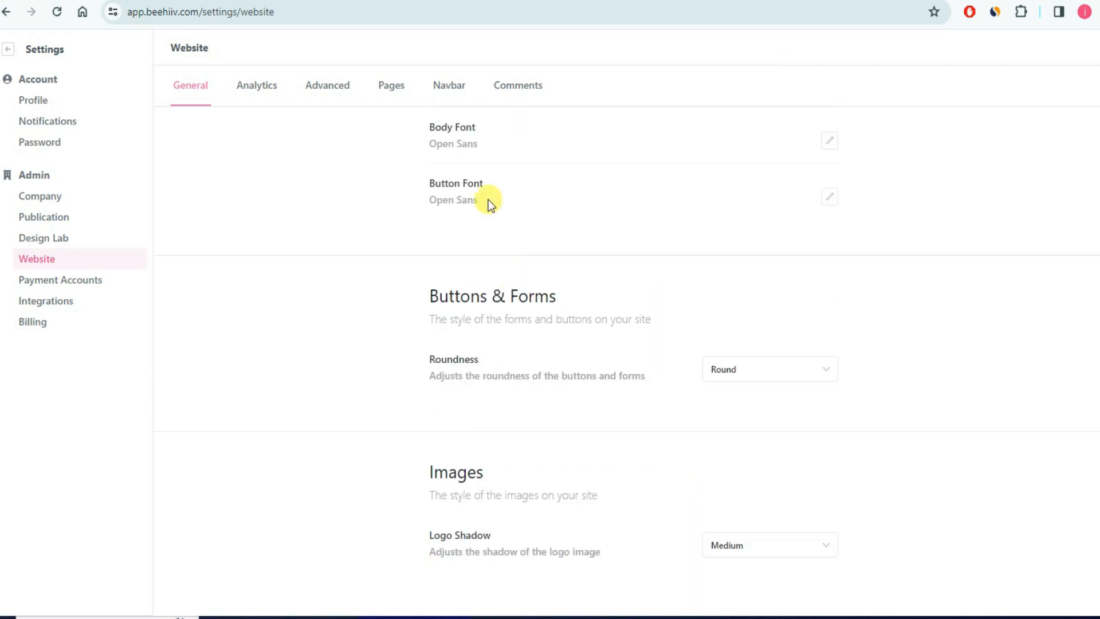
scroll(493, 312, down, 1)
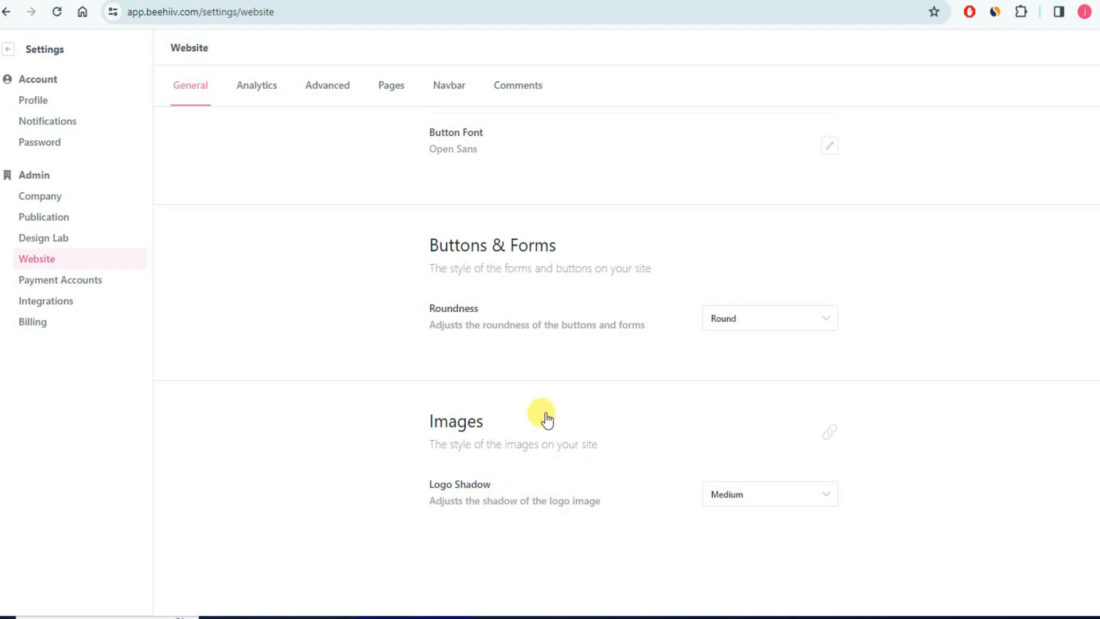
scroll(538, 413, up, 15)
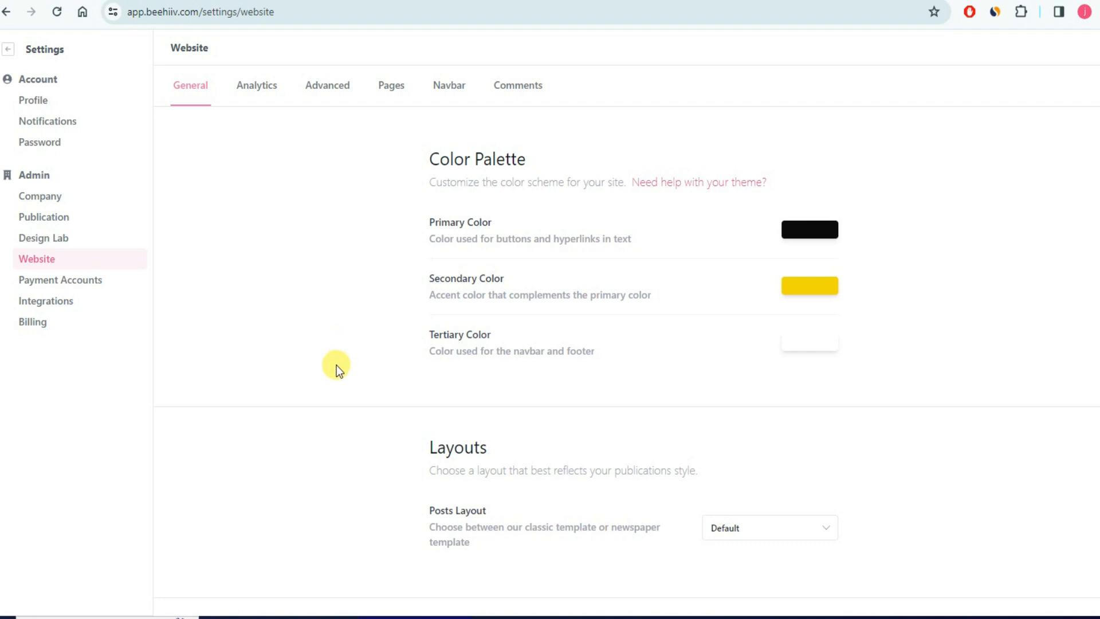
click(264, 95)
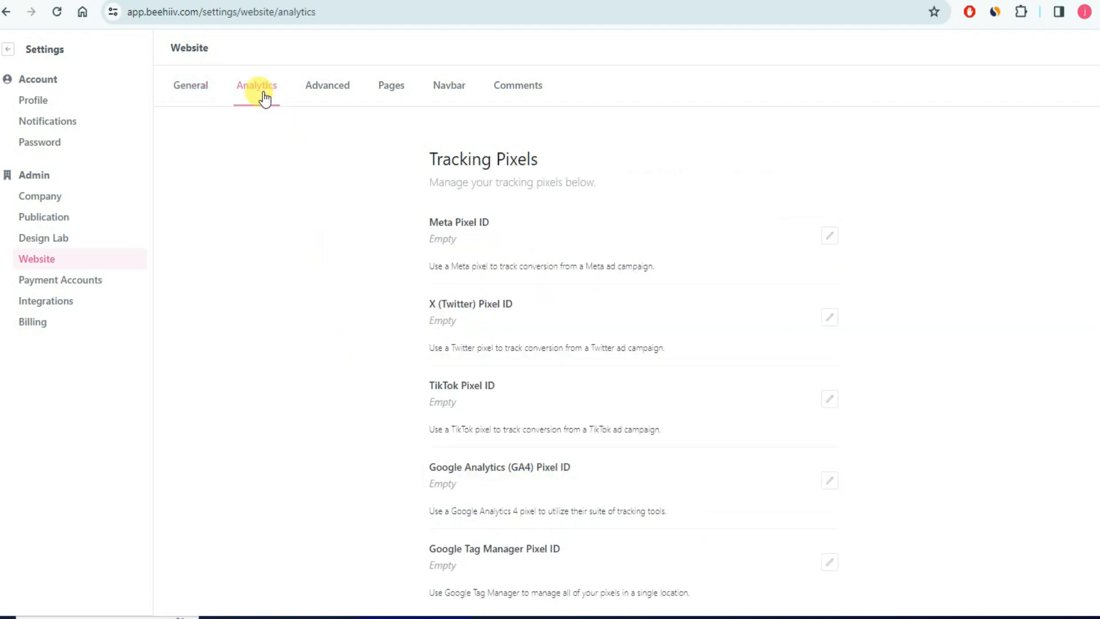
- Switch the website settings to the Advanced tab with its Subscribe Flow options
scroll(449, 258, down, 1)
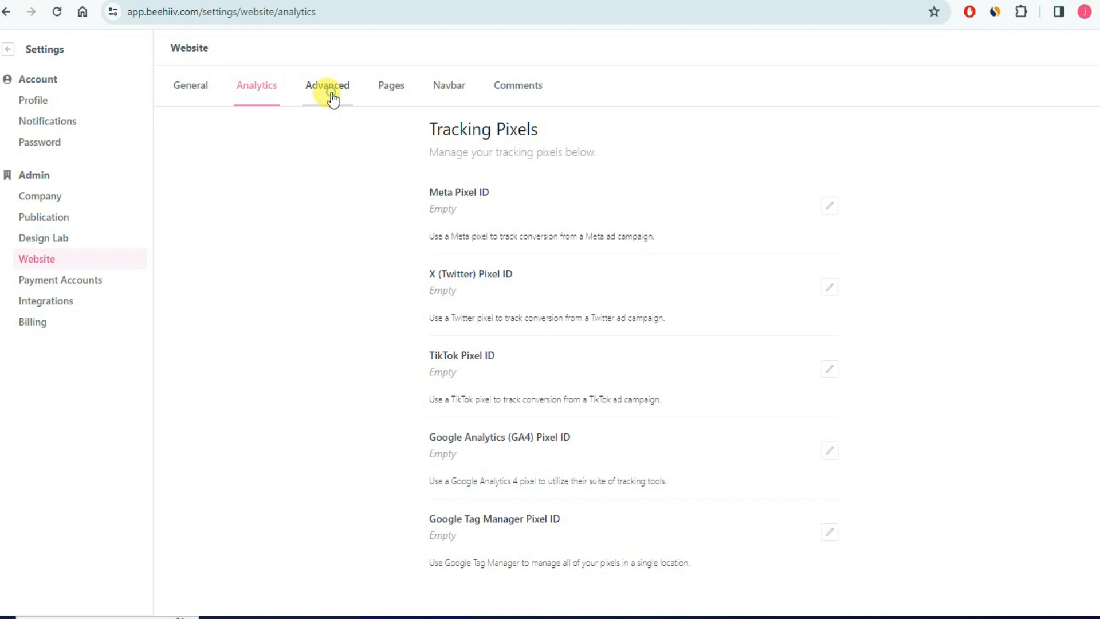
click(331, 98)
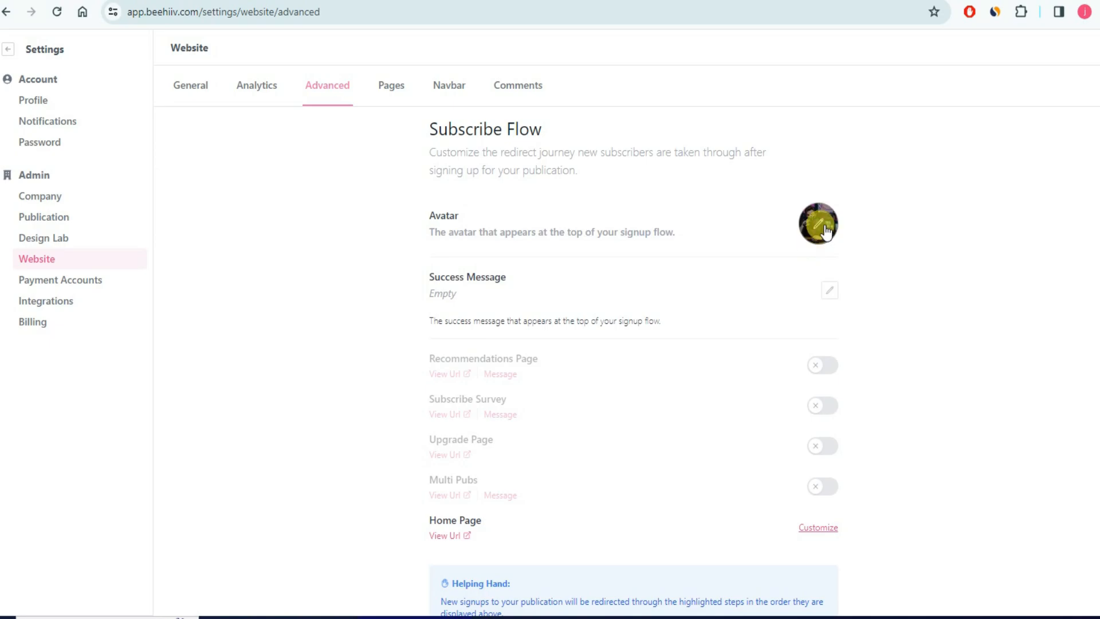
- Check the live subscribe page, then open and close the Success Message editor unchanged
click(596, 0)
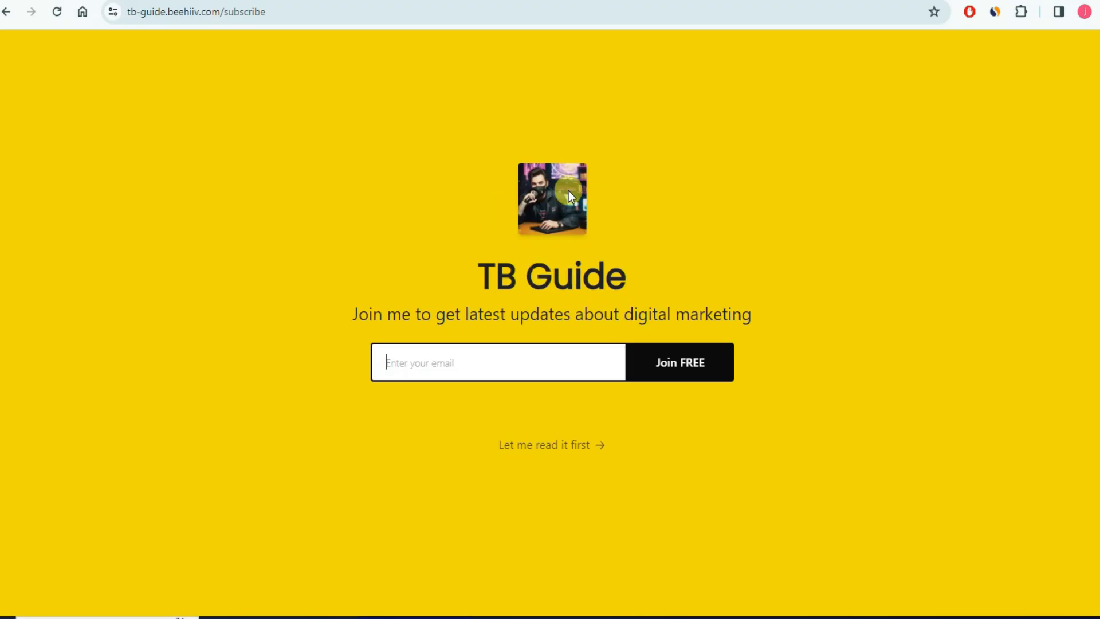
click(487, 0)
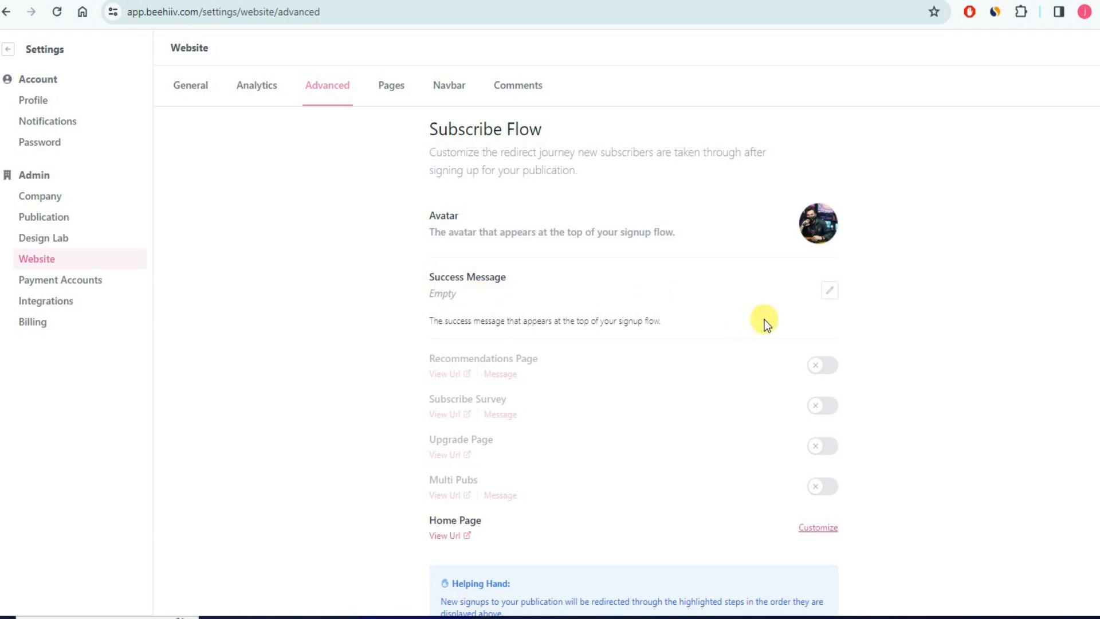
click(831, 295)
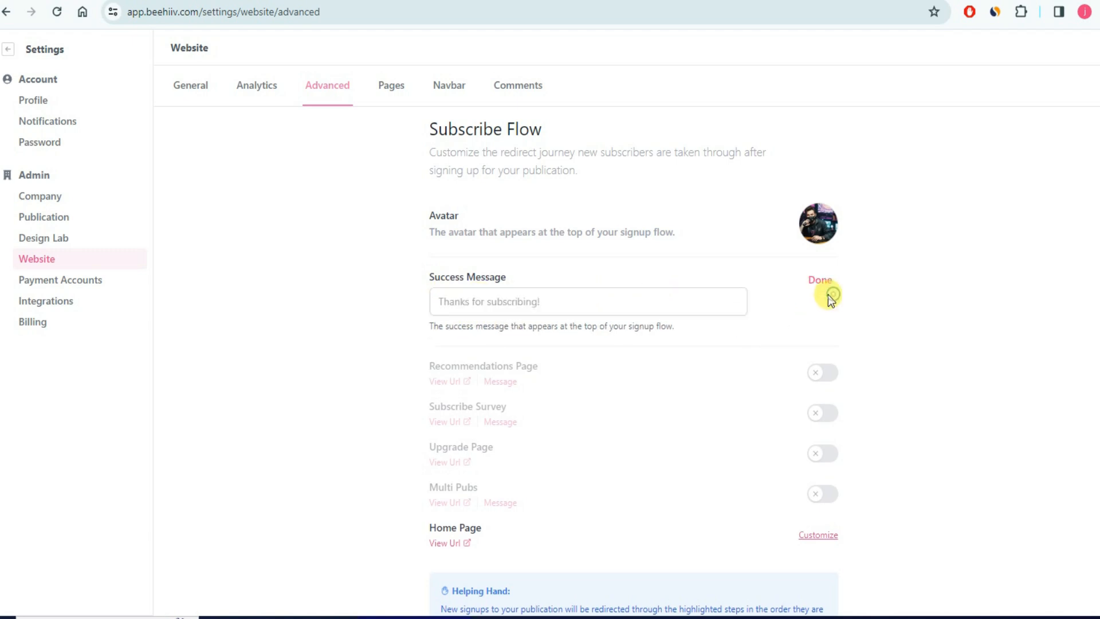
click(555, 302)
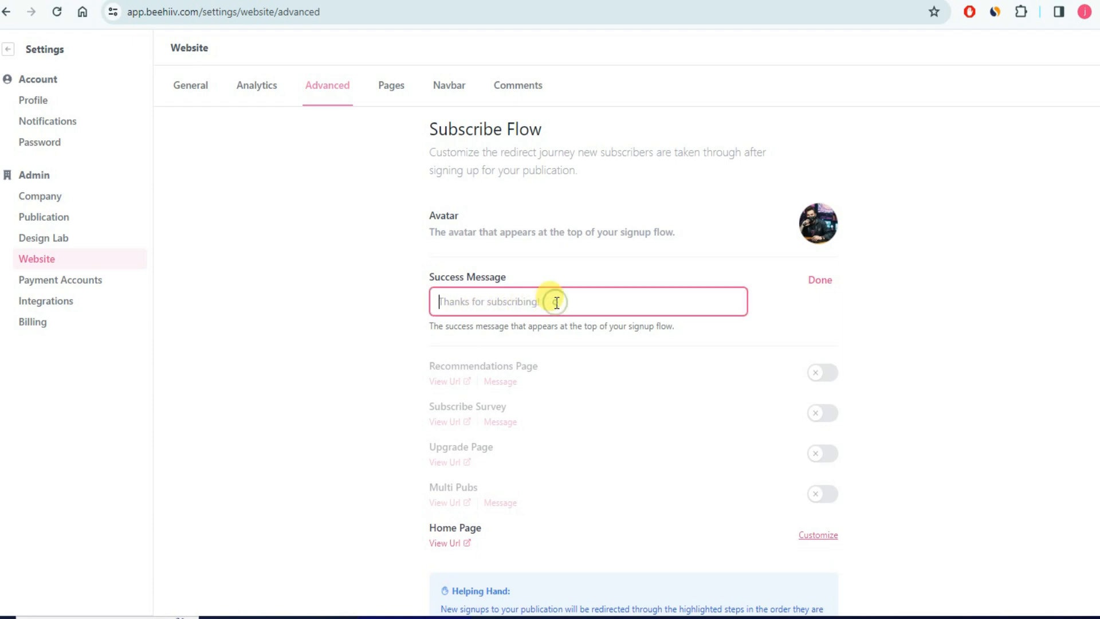
click(835, 291)
- Open the listed author's options and dismiss them without changes
scroll(501, 256, down, 4)
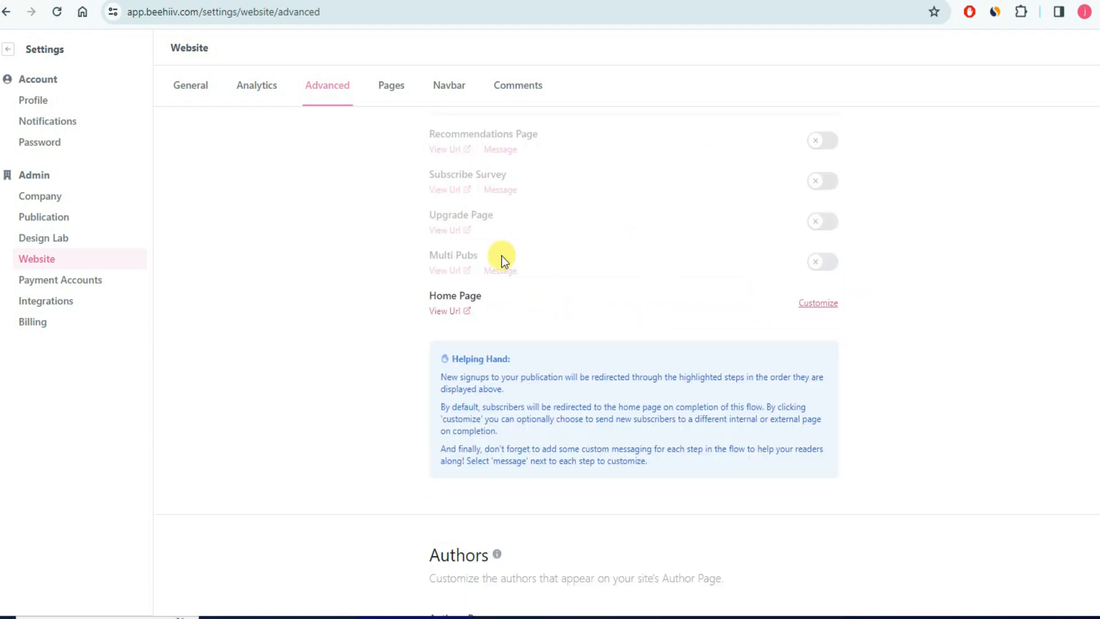
scroll(509, 322, down, 8)
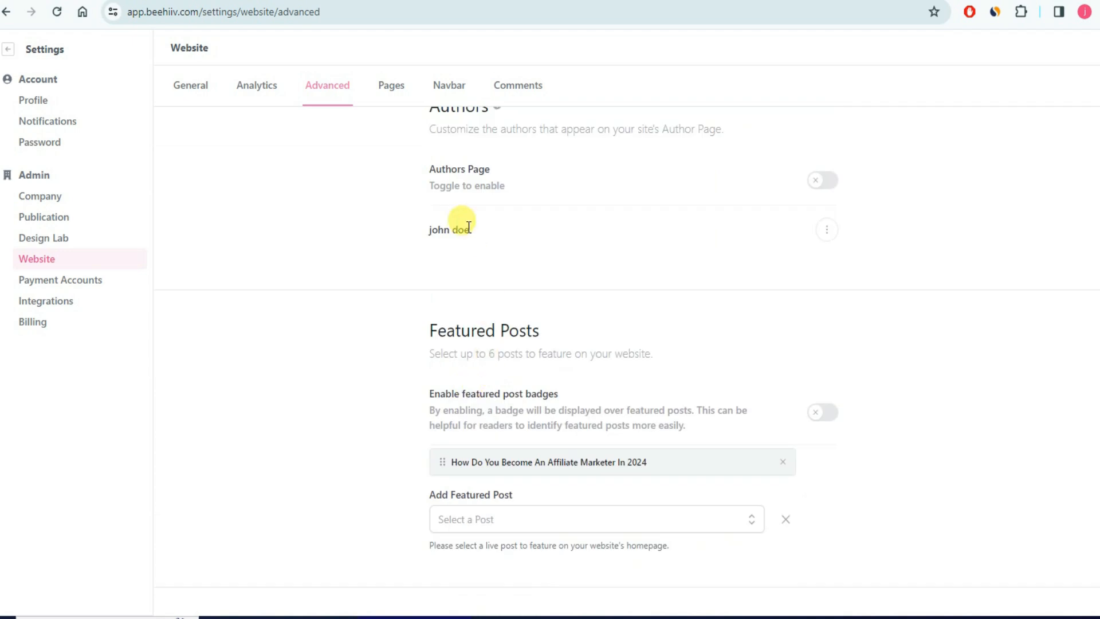
click(827, 230)
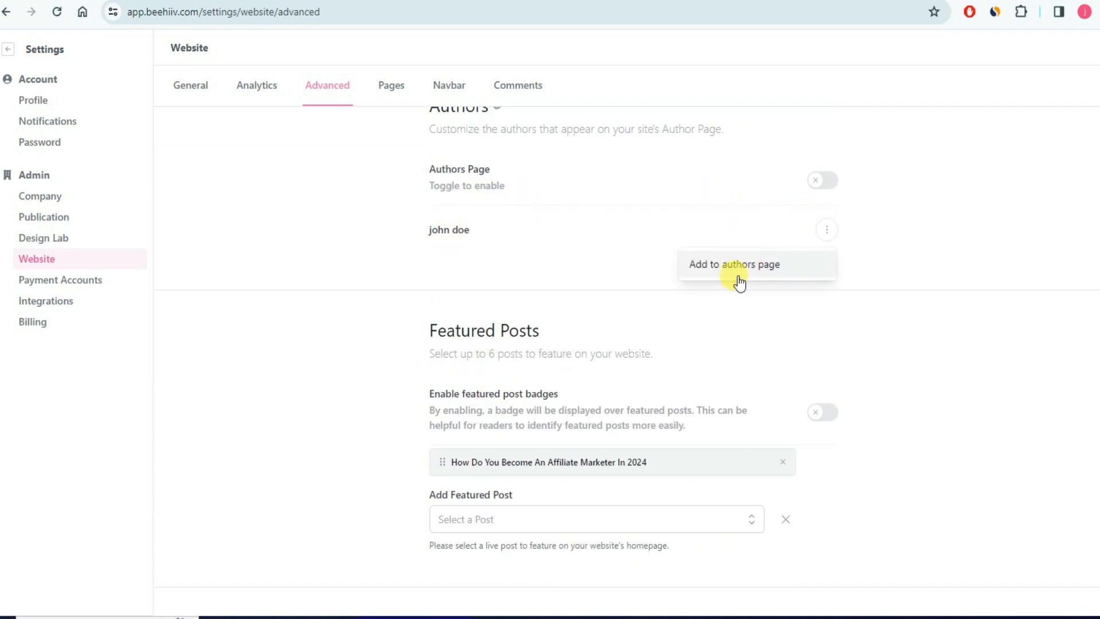
click(929, 267)
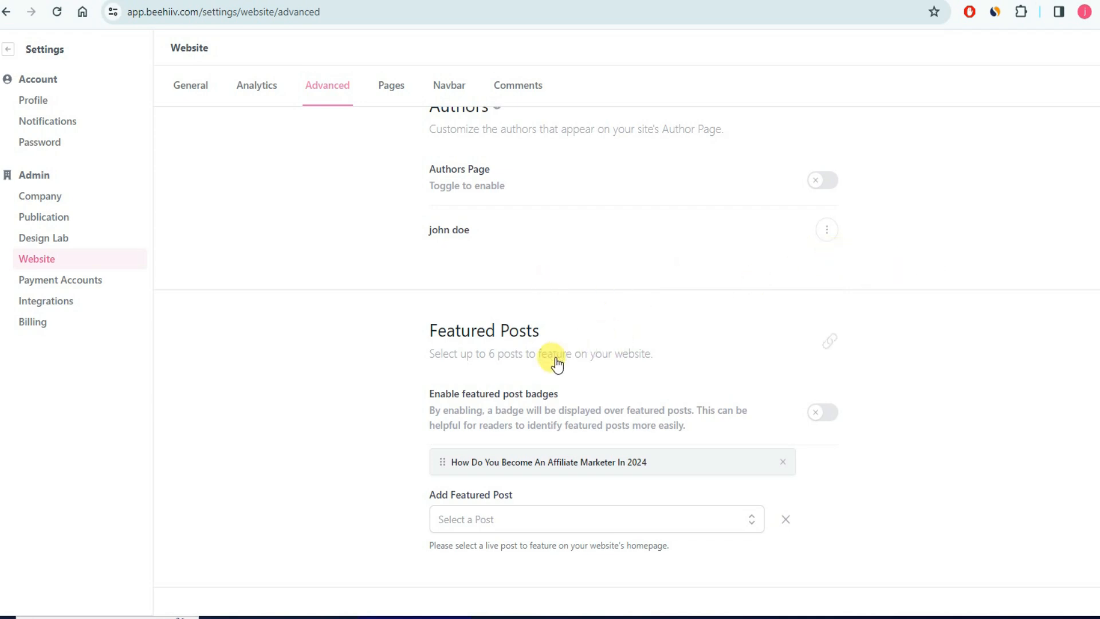
- Scroll through the remaining Advanced settings and switch to the Pages tab
scroll(486, 351, down, 4)
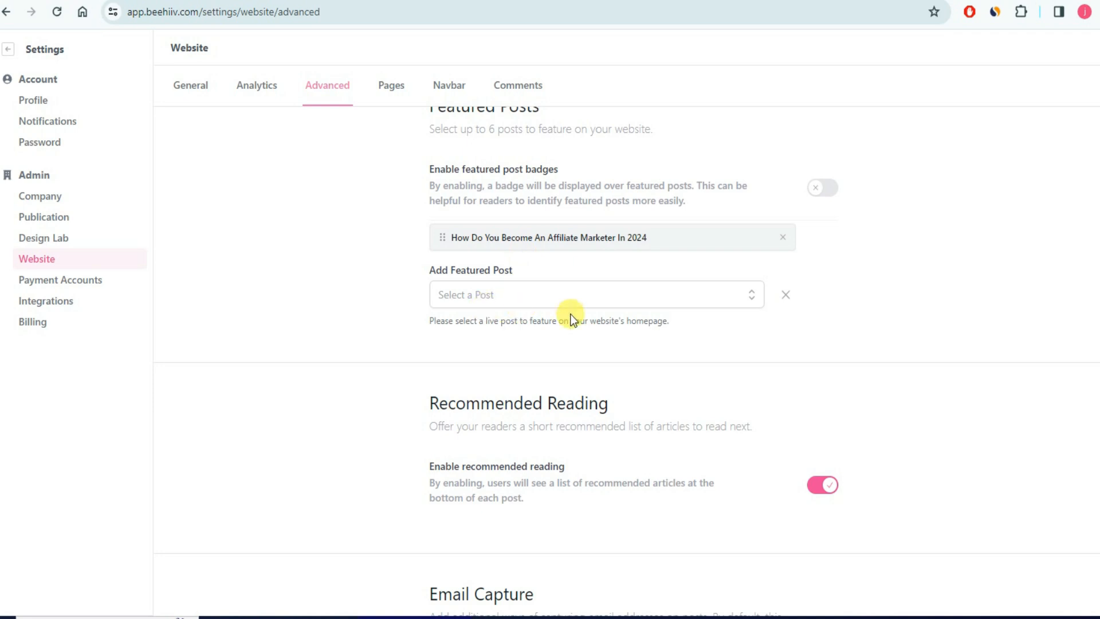
scroll(504, 322, down, 4)
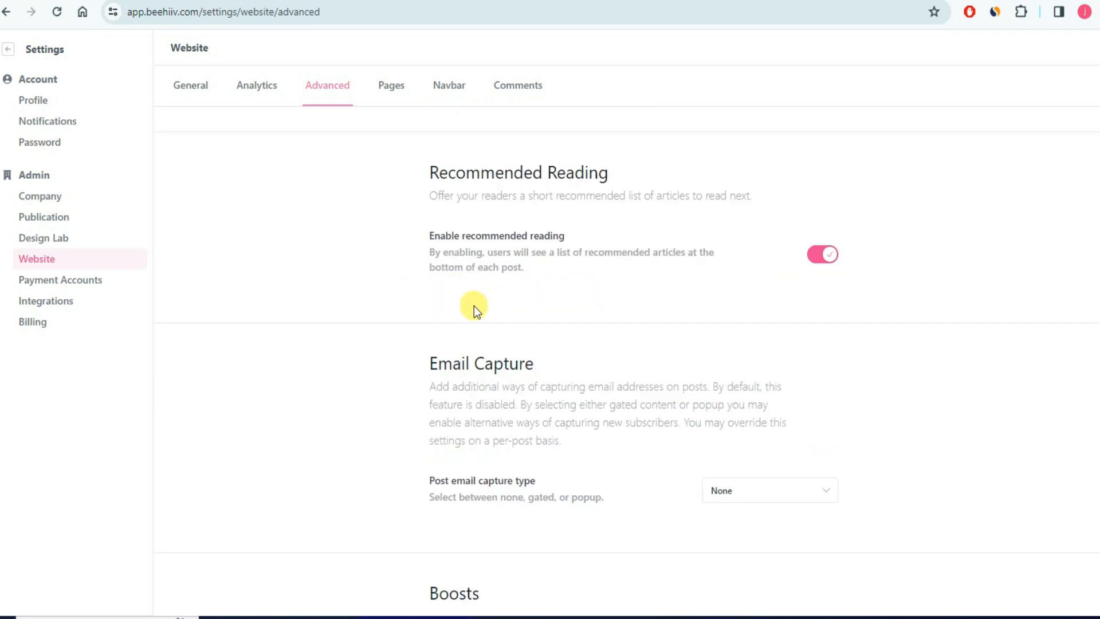
scroll(474, 309, down, 4)
scroll(504, 346, down, 9)
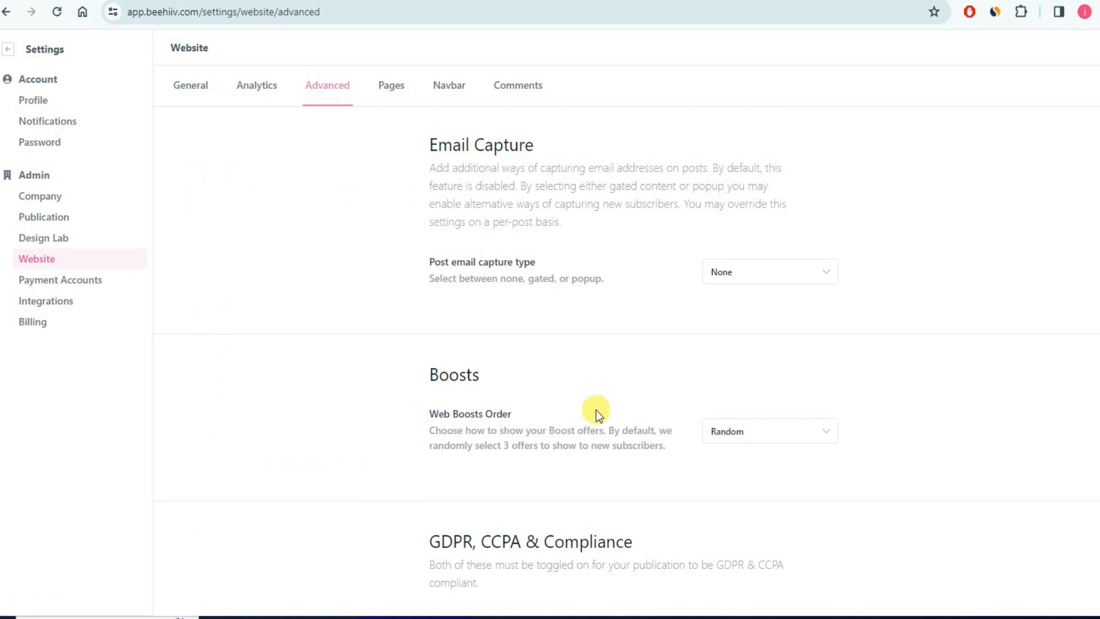
scroll(595, 410, down, 15)
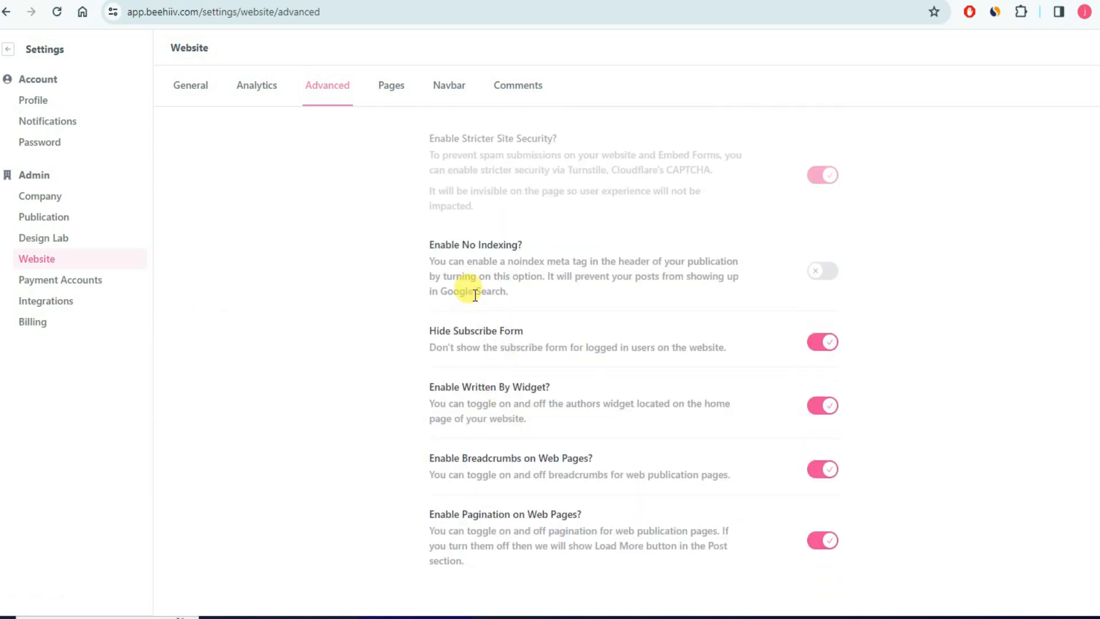
scroll(522, 518, up, 4)
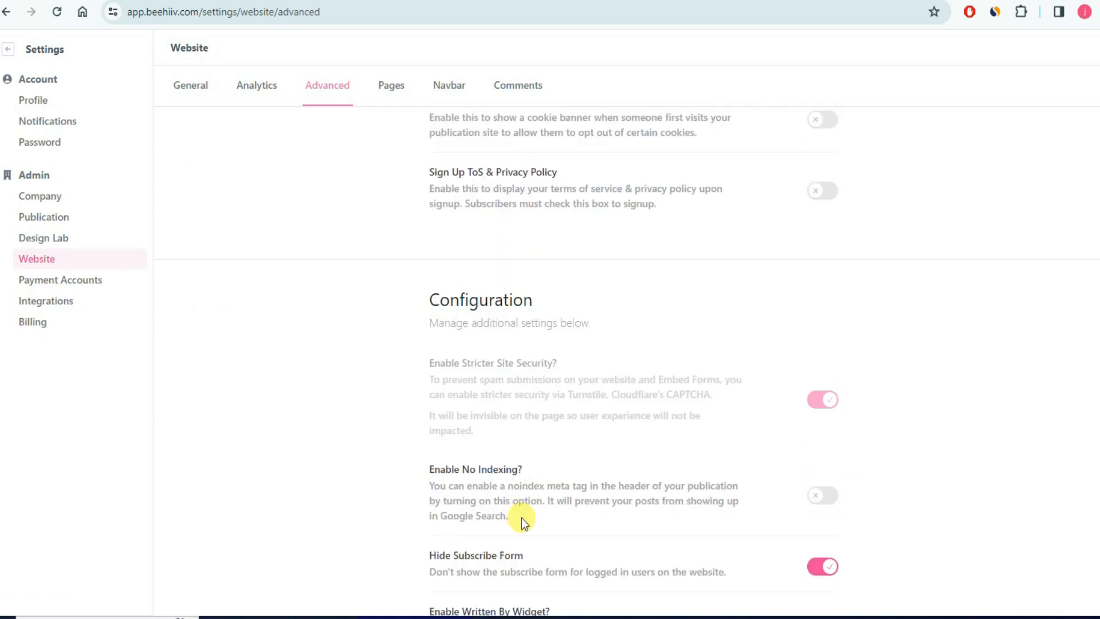
scroll(515, 401, down, 4)
scroll(552, 436, down, 6)
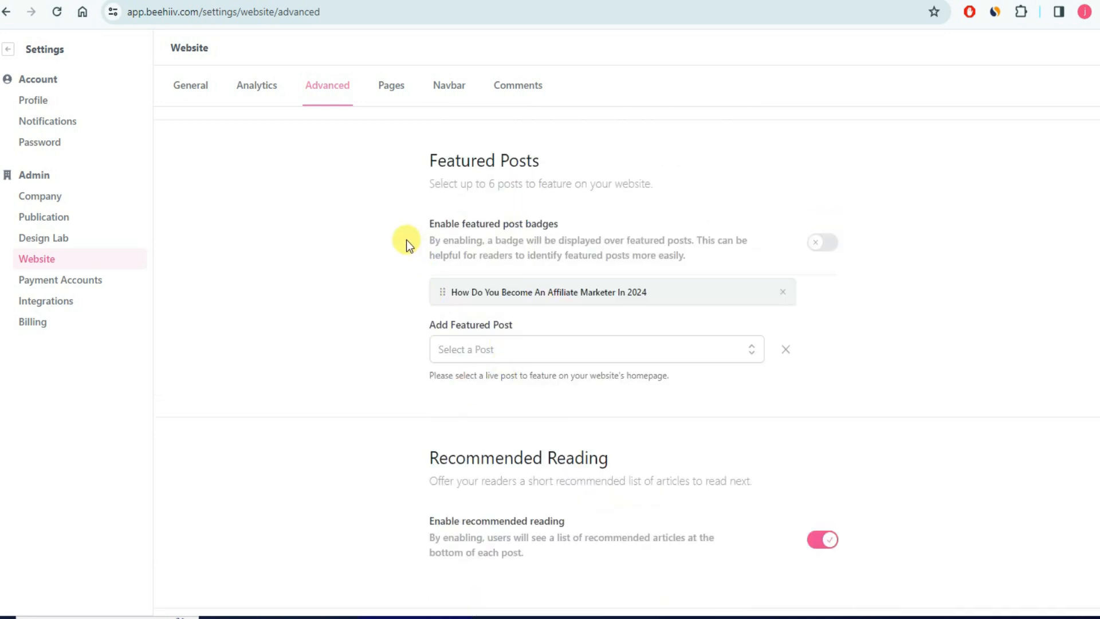
click(397, 89)
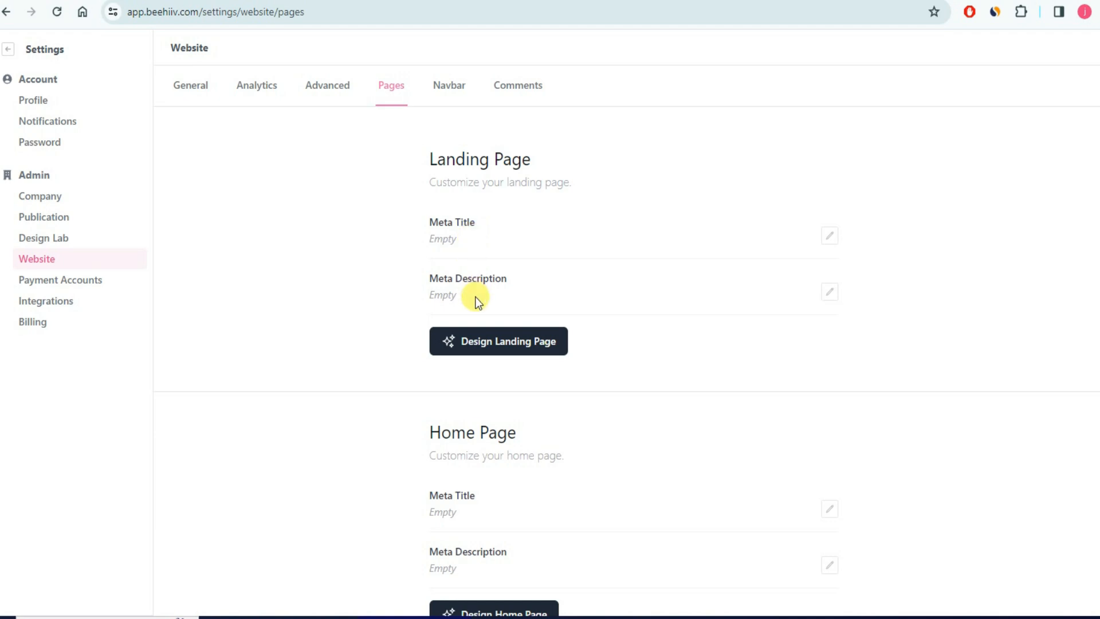
click(828, 236)
click(511, 245)
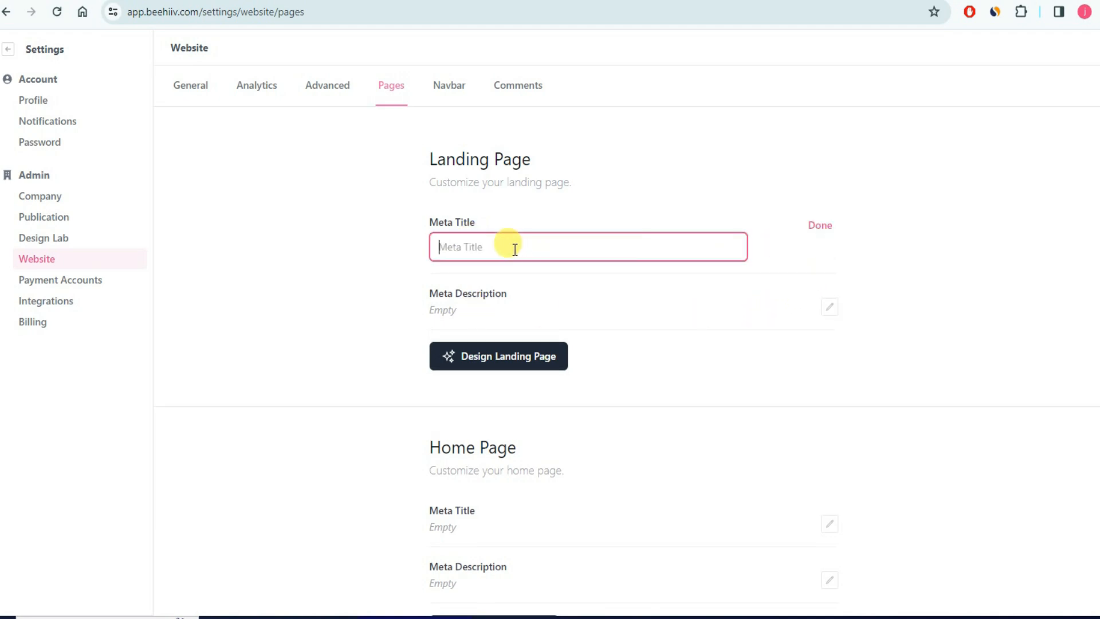
click(825, 229)
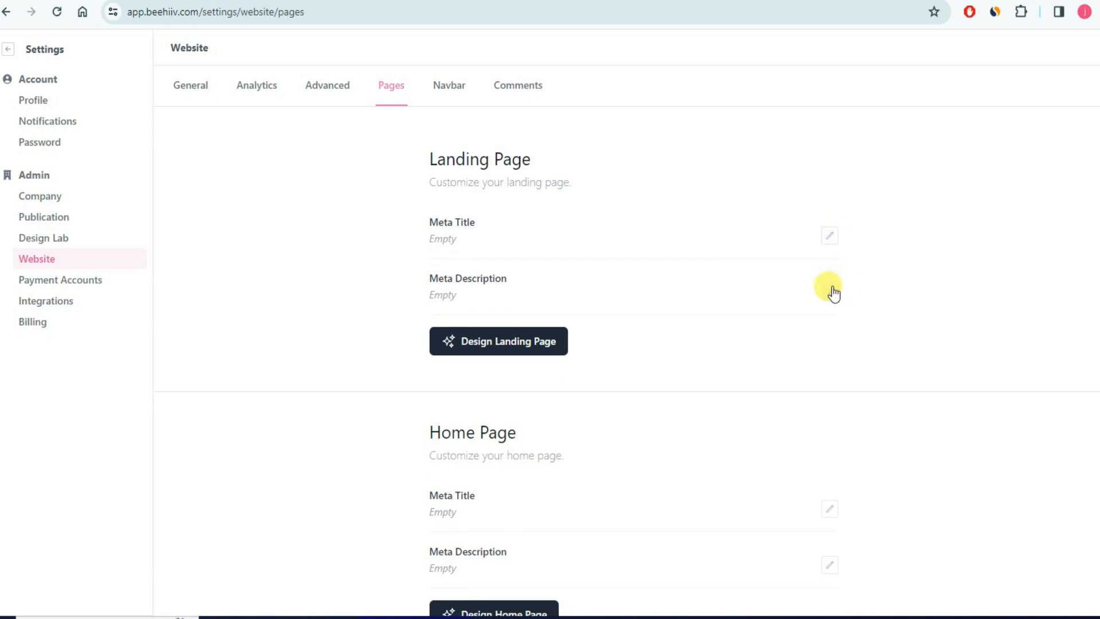
click(829, 292)
click(821, 284)
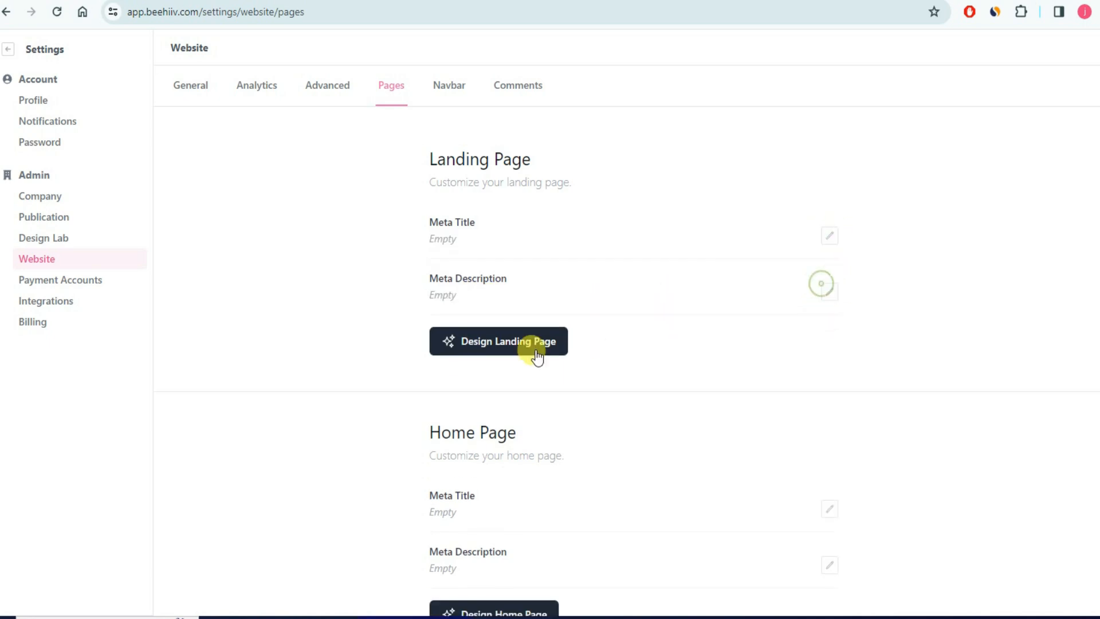
scroll(458, 404, down, 4)
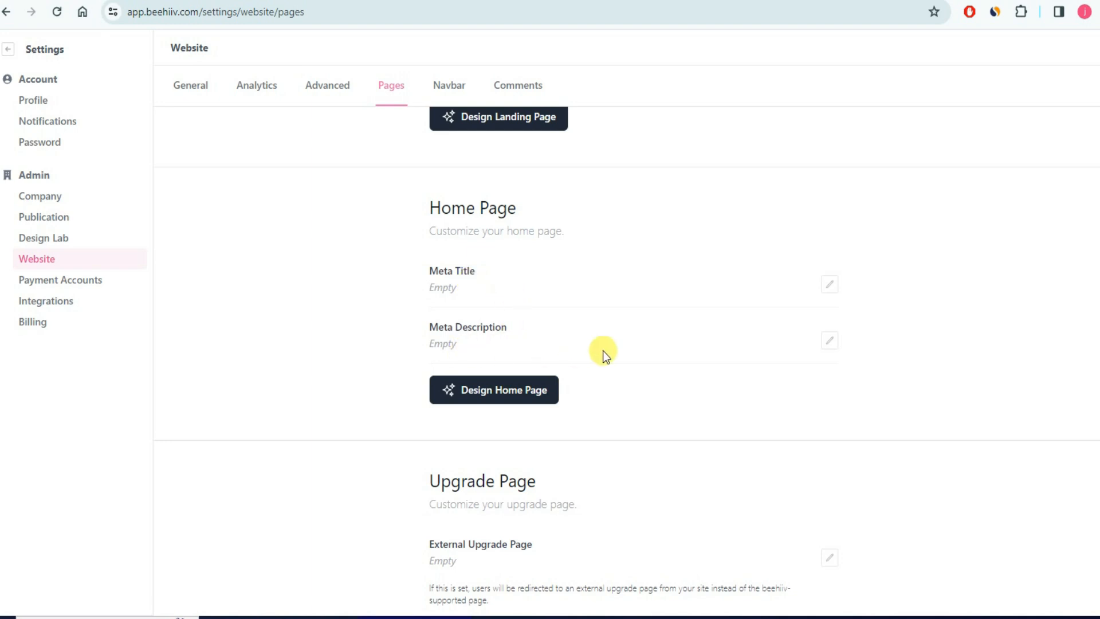
scroll(602, 350, down, 5)
scroll(601, 351, up, 8)
scroll(503, 479, down, 4)
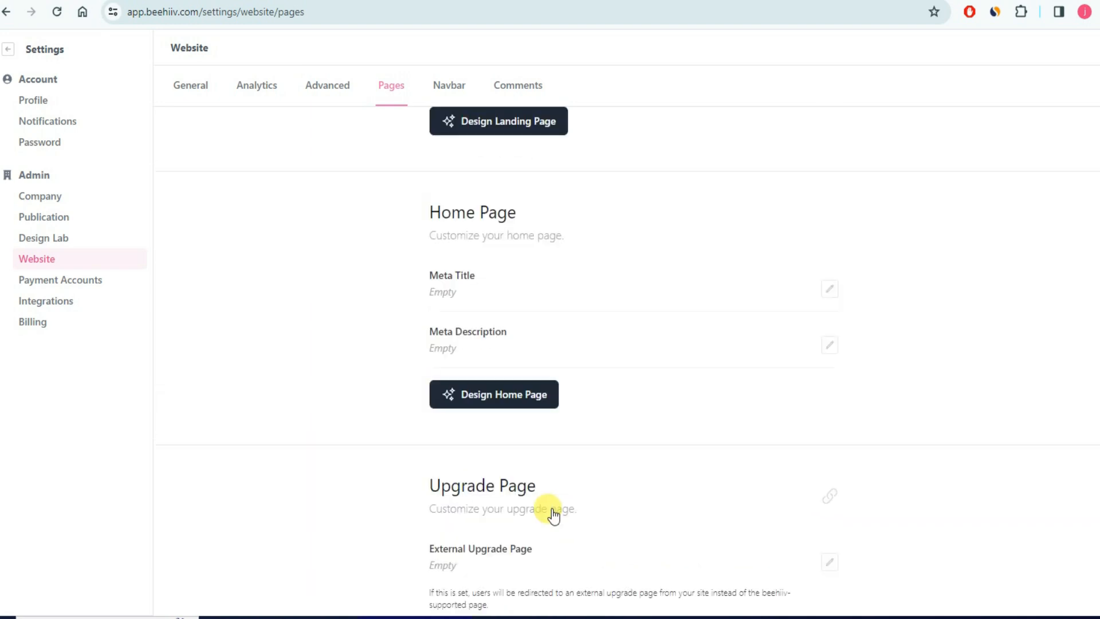
scroll(545, 373, up, 4)
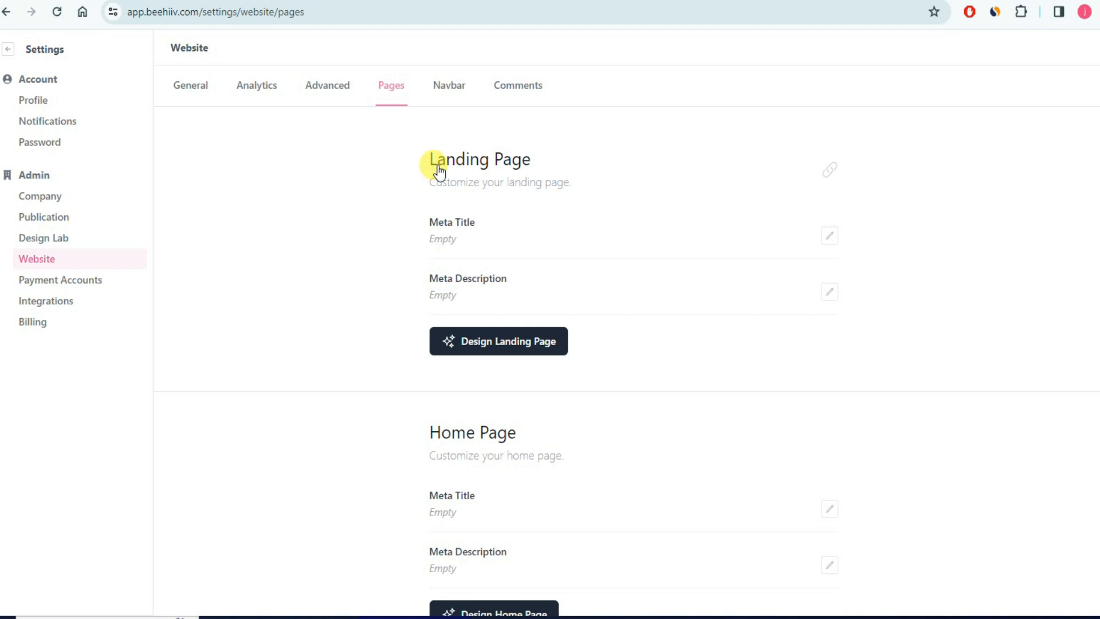
- Open the landing page designer, keeping Landing Page selected in the page dropdown
click(504, 354)
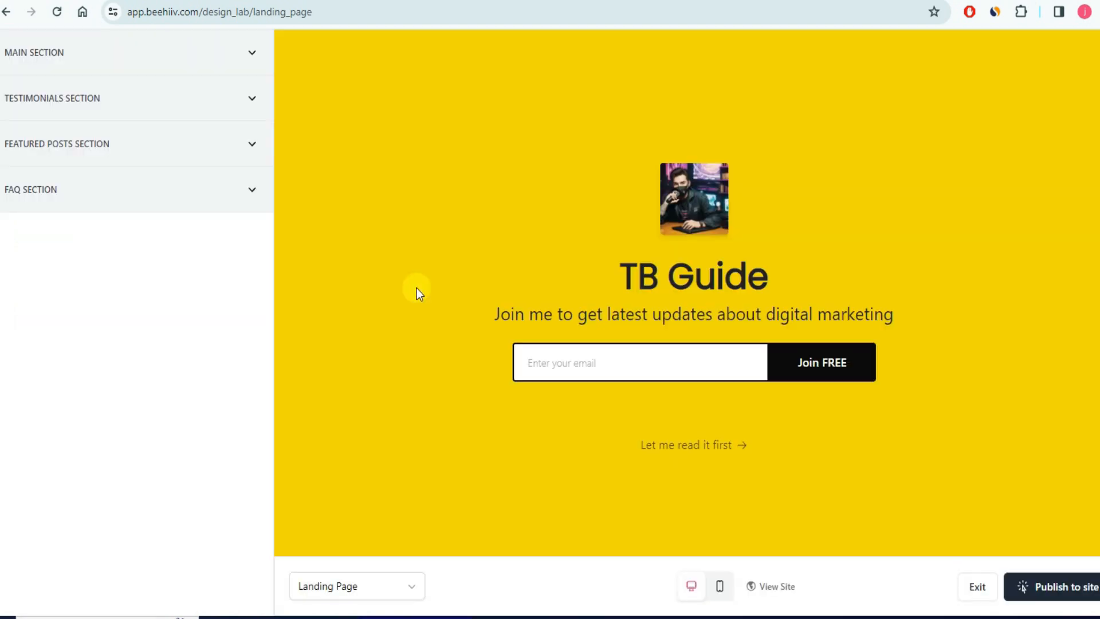
scroll(507, 301, down, 5)
scroll(518, 308, up, 5)
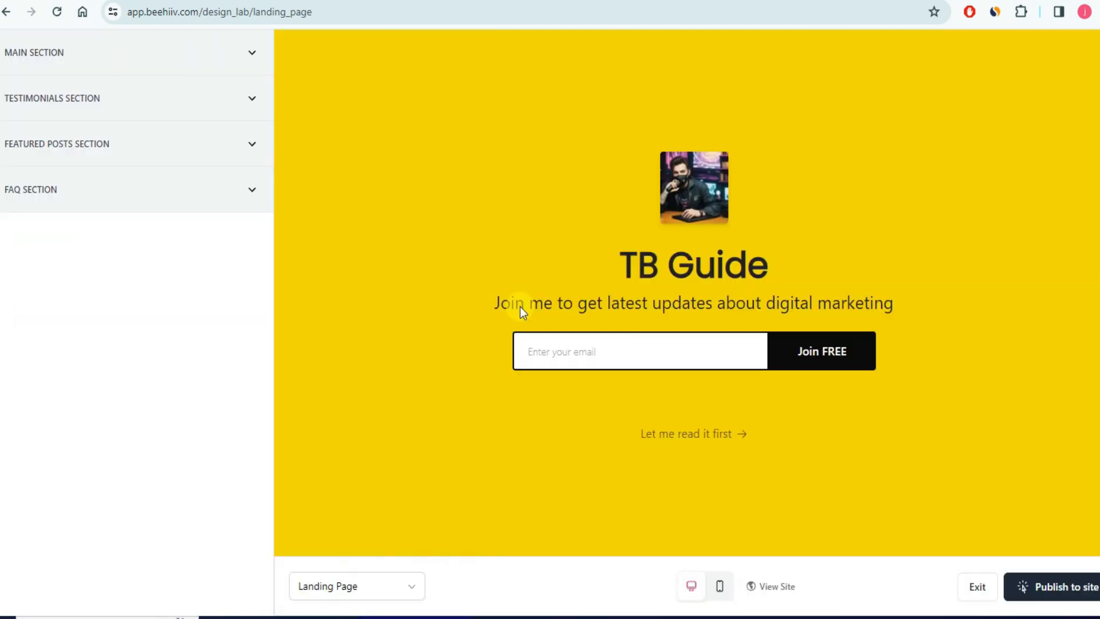
scroll(517, 248, down, 5)
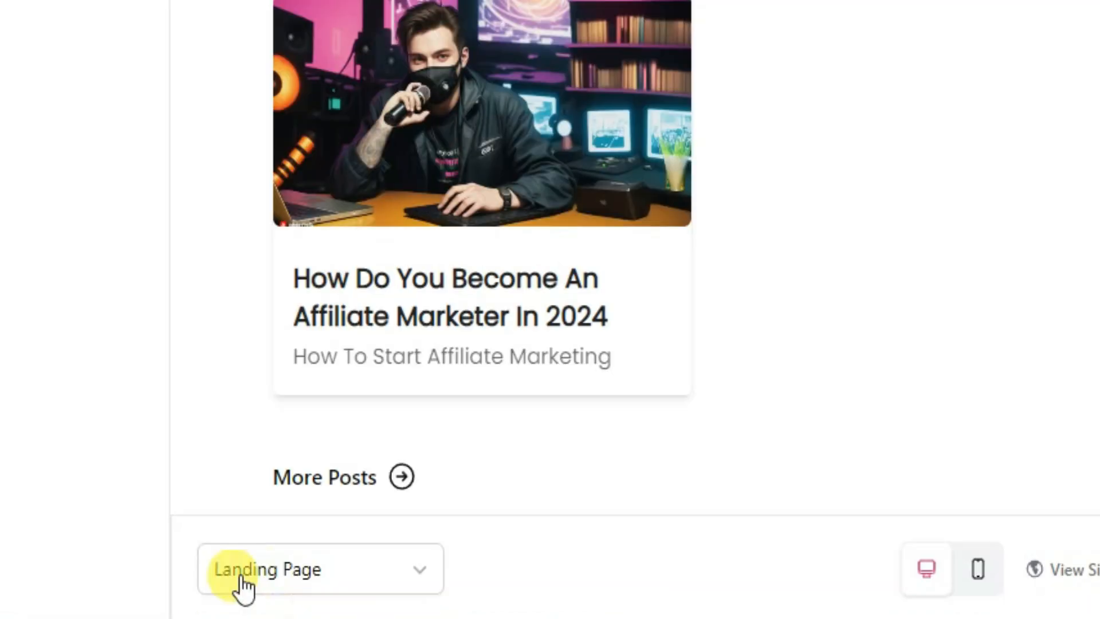
click(409, 575)
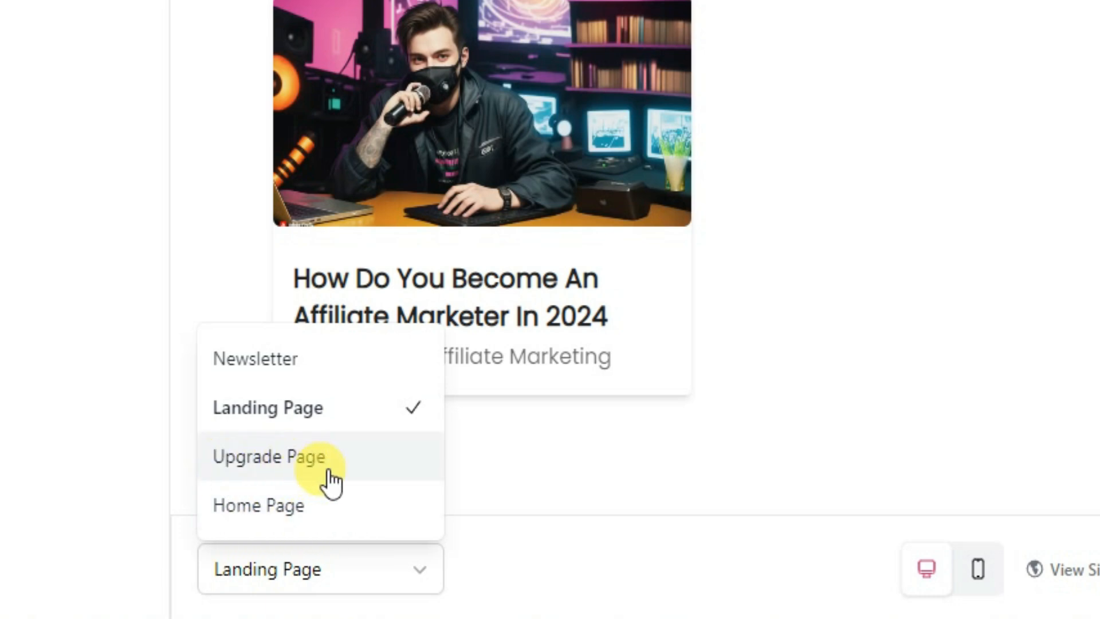
click(297, 411)
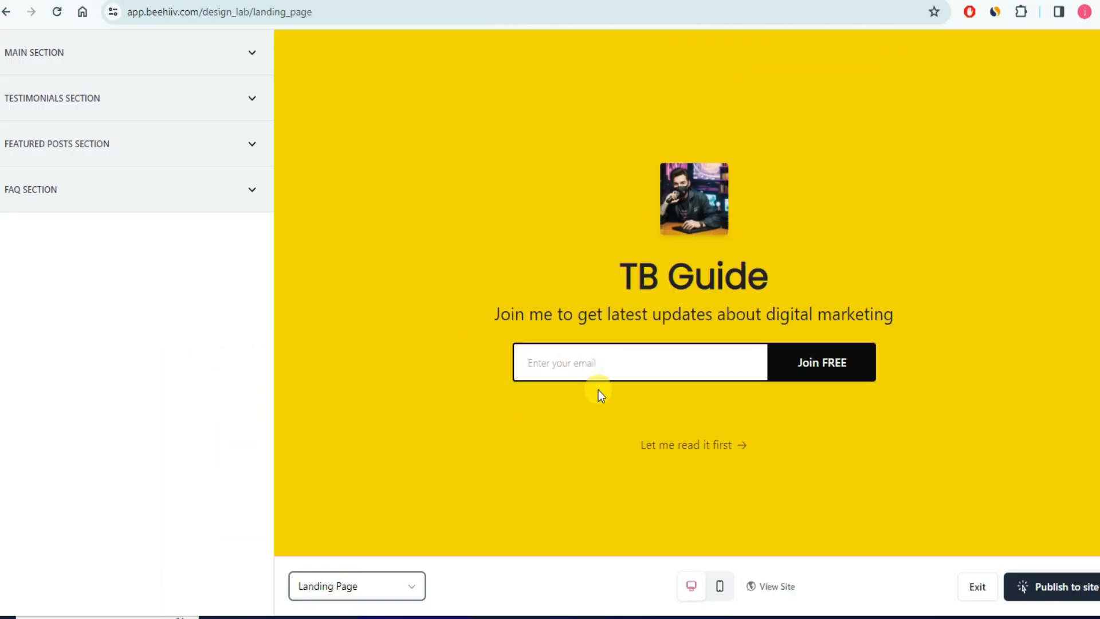
scroll(598, 389, down, 8)
scroll(493, 410, up, 8)
- Expand the Main Section settings and scroll down to the Overline Text box
click(250, 52)
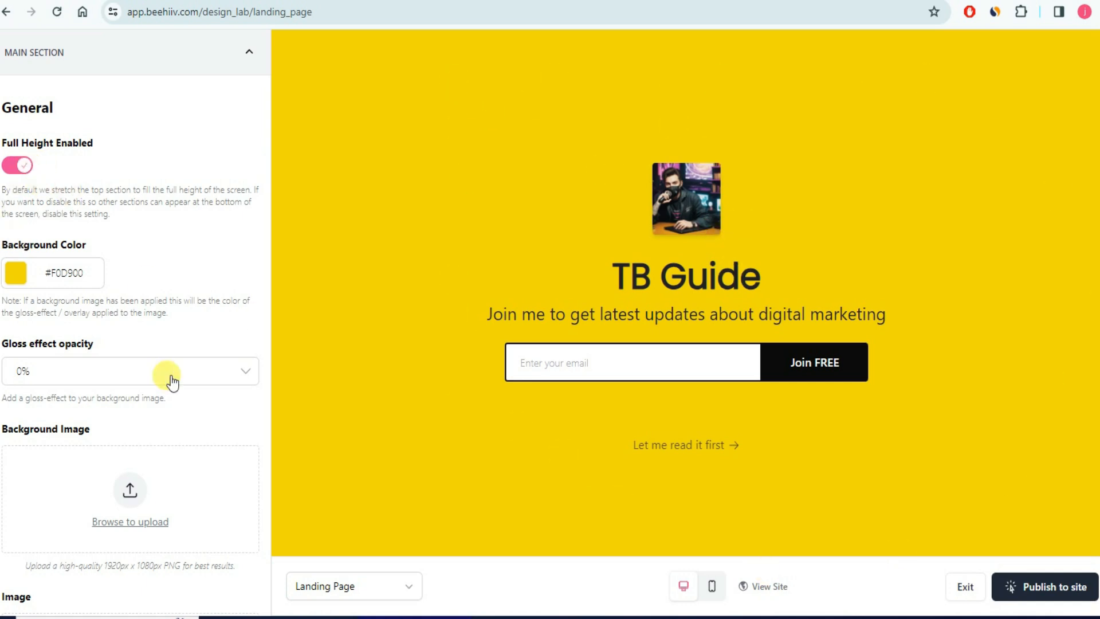
scroll(103, 400, down, 1)
scroll(102, 400, down, 4)
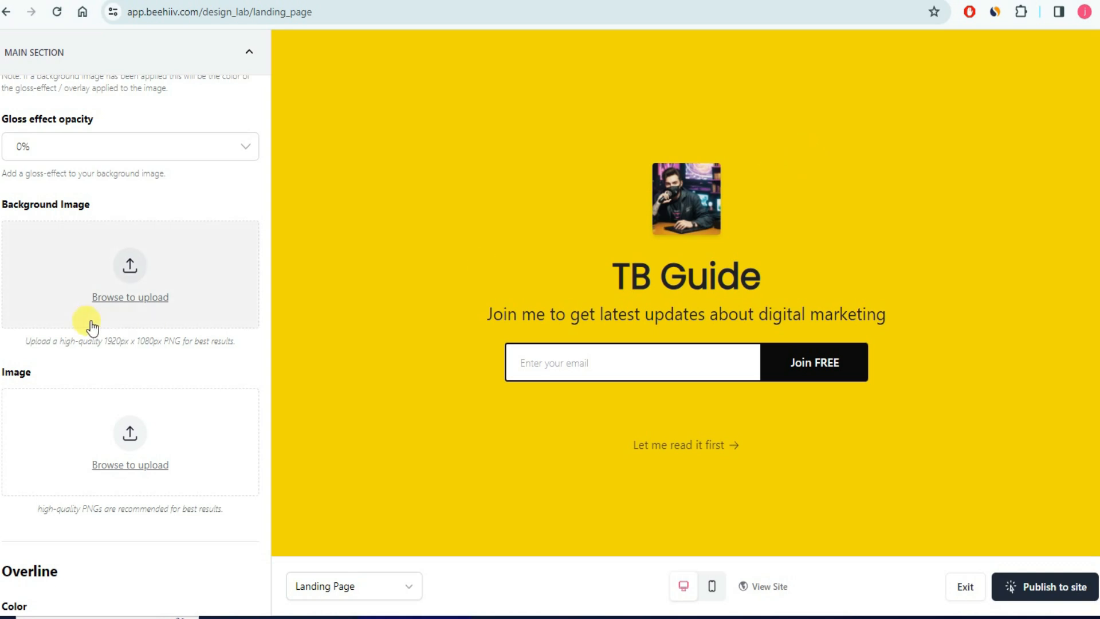
scroll(86, 321, down, 6)
scroll(89, 321, down, 2)
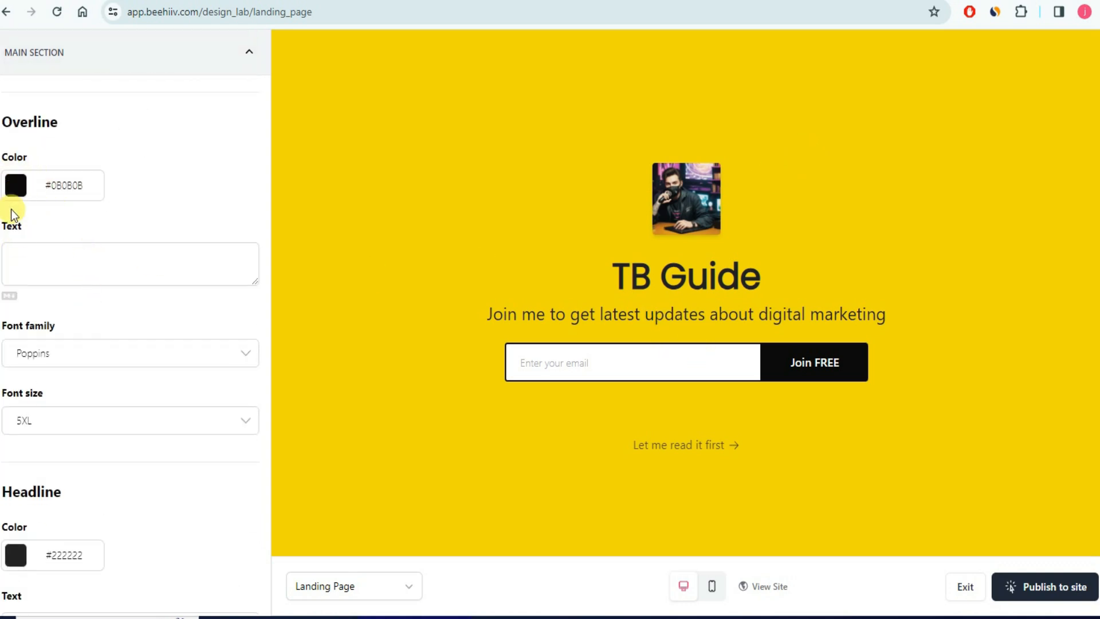
- Try 'hello' as the overline text, then delete it so the overline stays empty
click(70, 258)
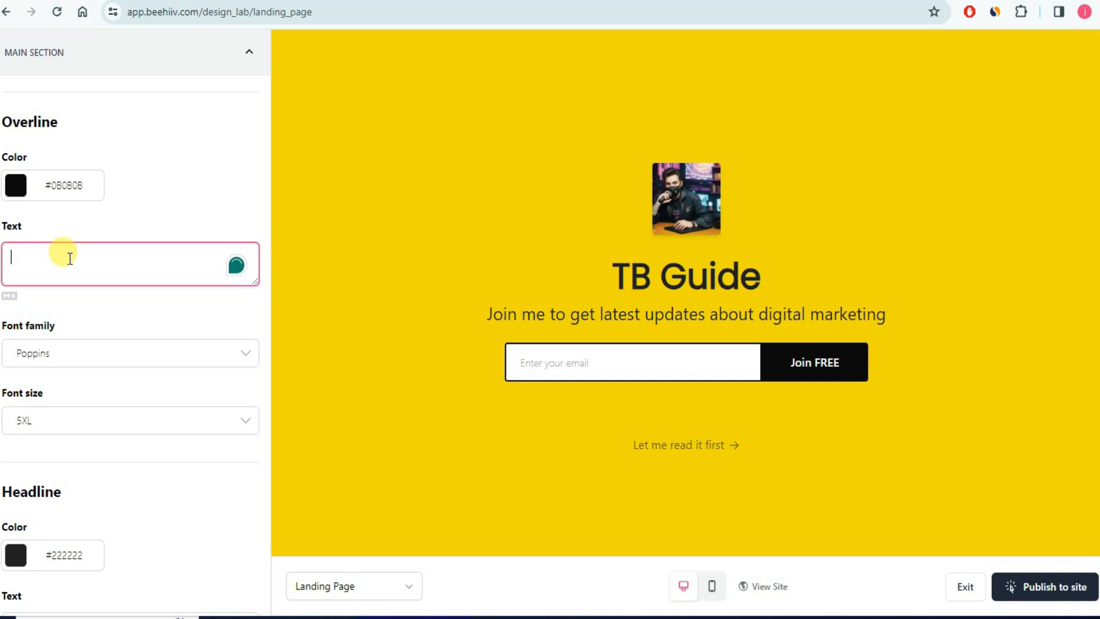
text(hello)
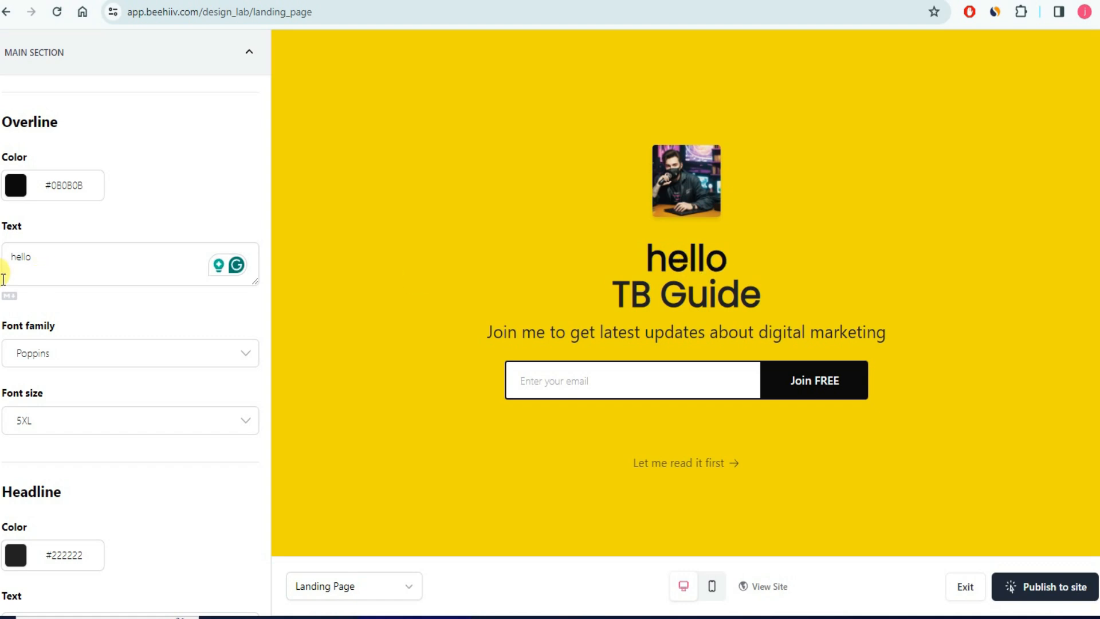
double_click(53, 250)
key(BackSpace)
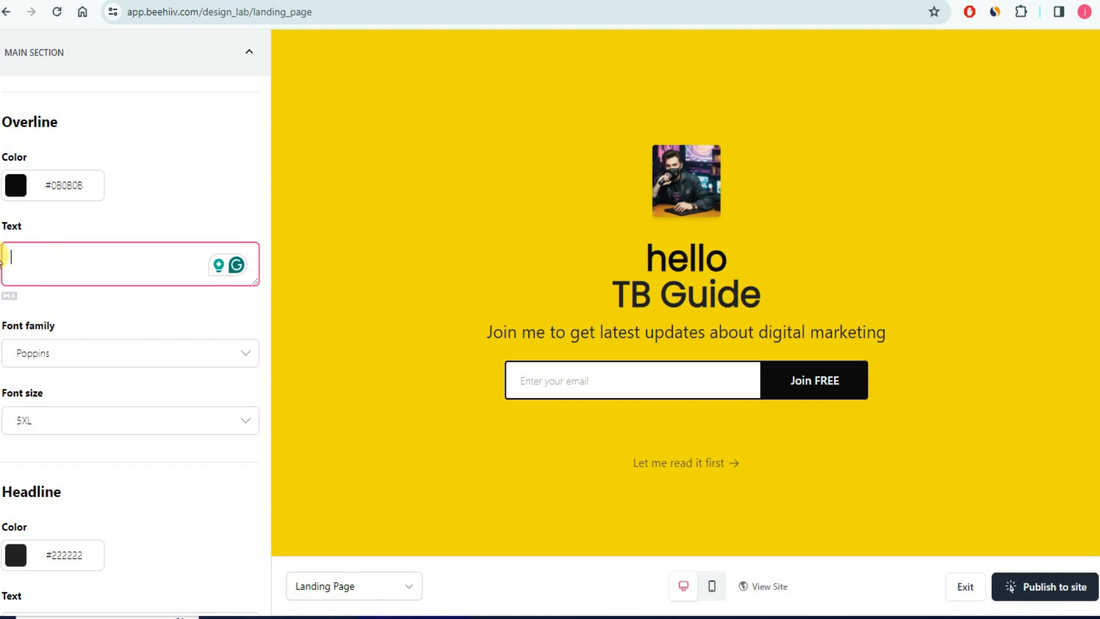
click(133, 304)
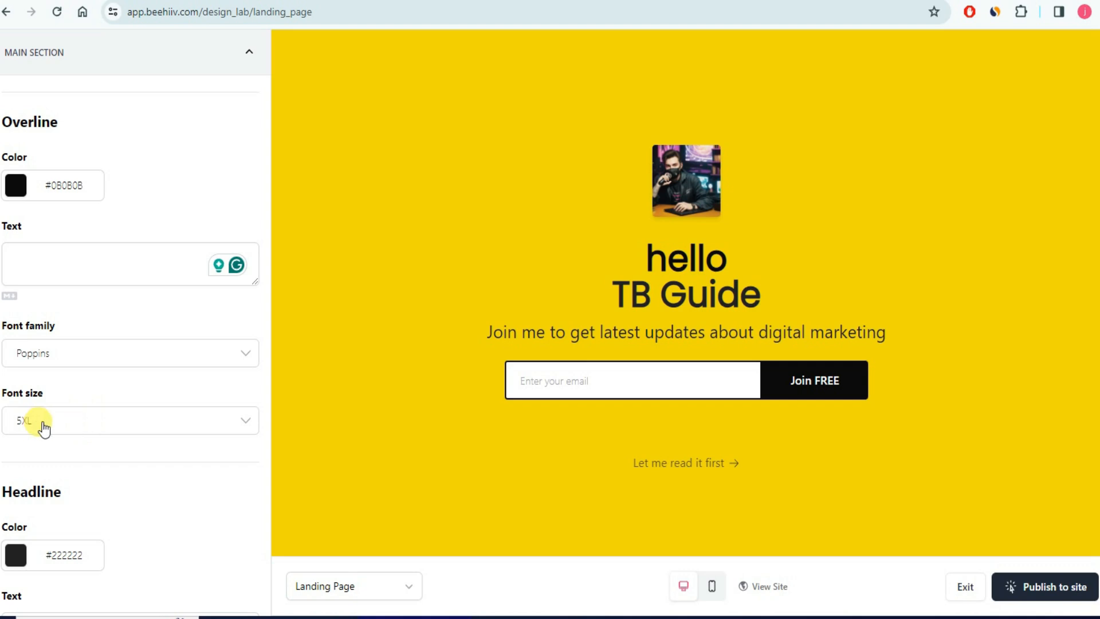
- Scroll to the 'TB Guide' headline text and start editing it
scroll(157, 437, down, 4)
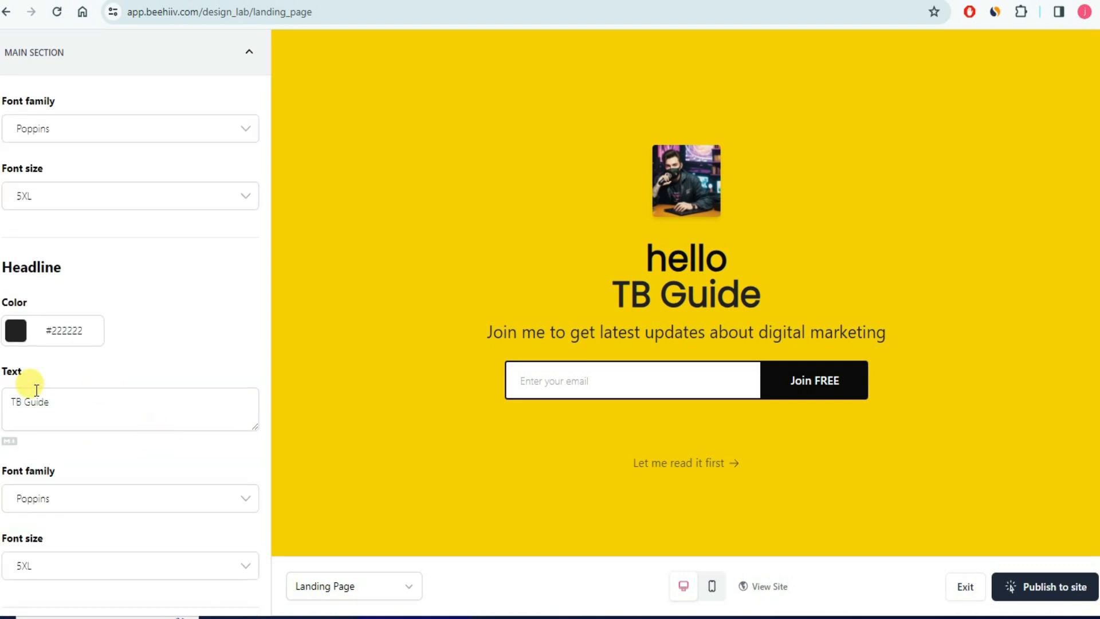
scroll(114, 382, down, 4)
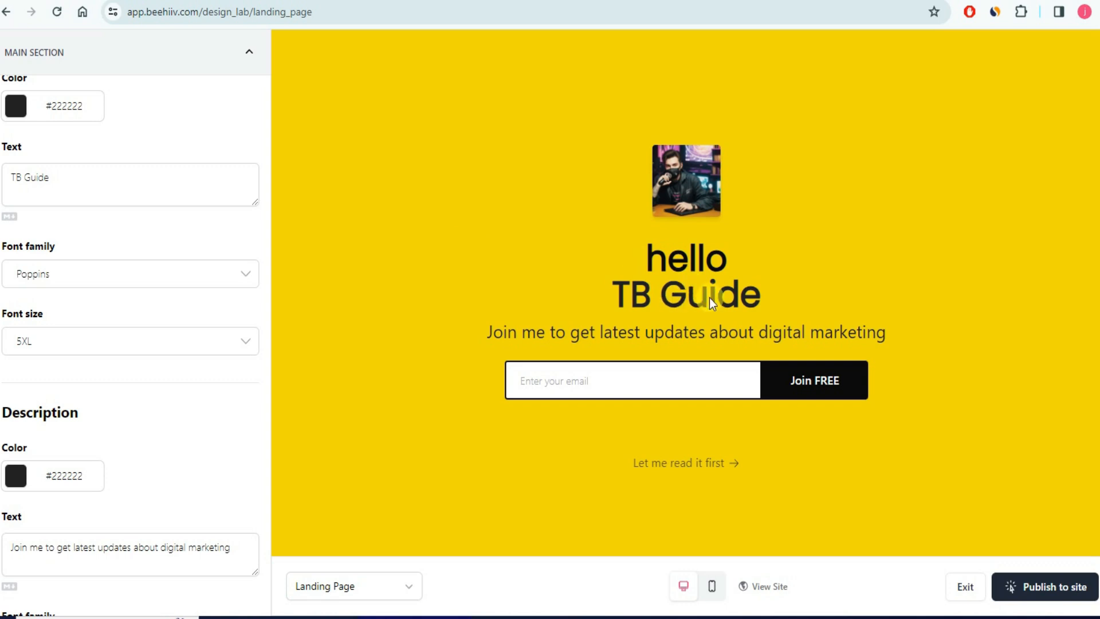
click(77, 180)
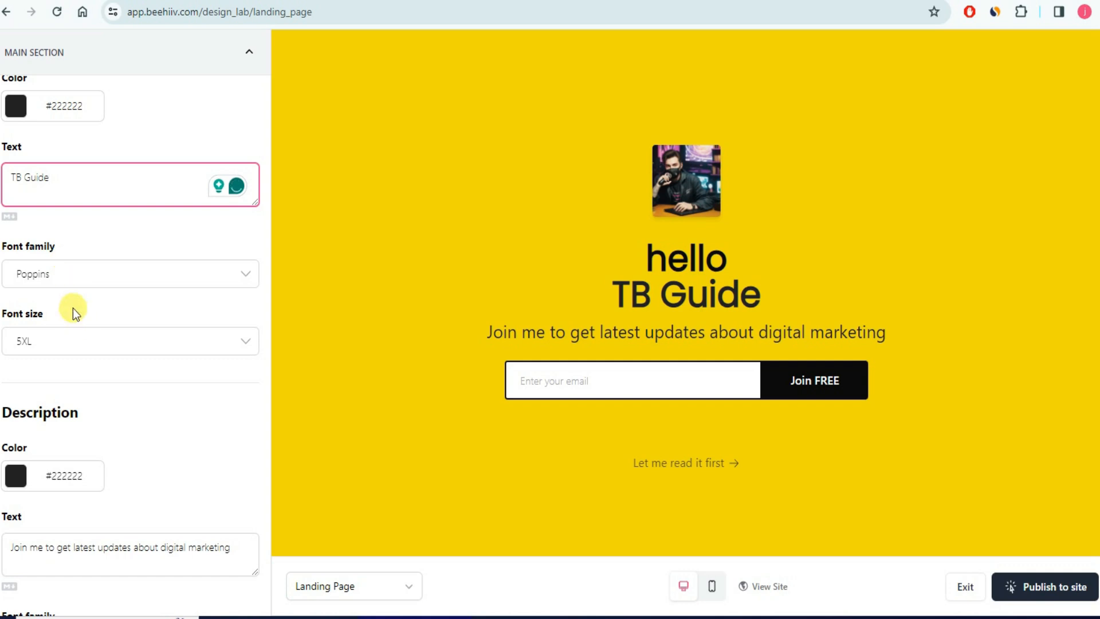
- Accept Grammarly's 'the latest' fix so the description reads 'Join me to get the latest updates about digital marketing'
scroll(84, 394, down, 4)
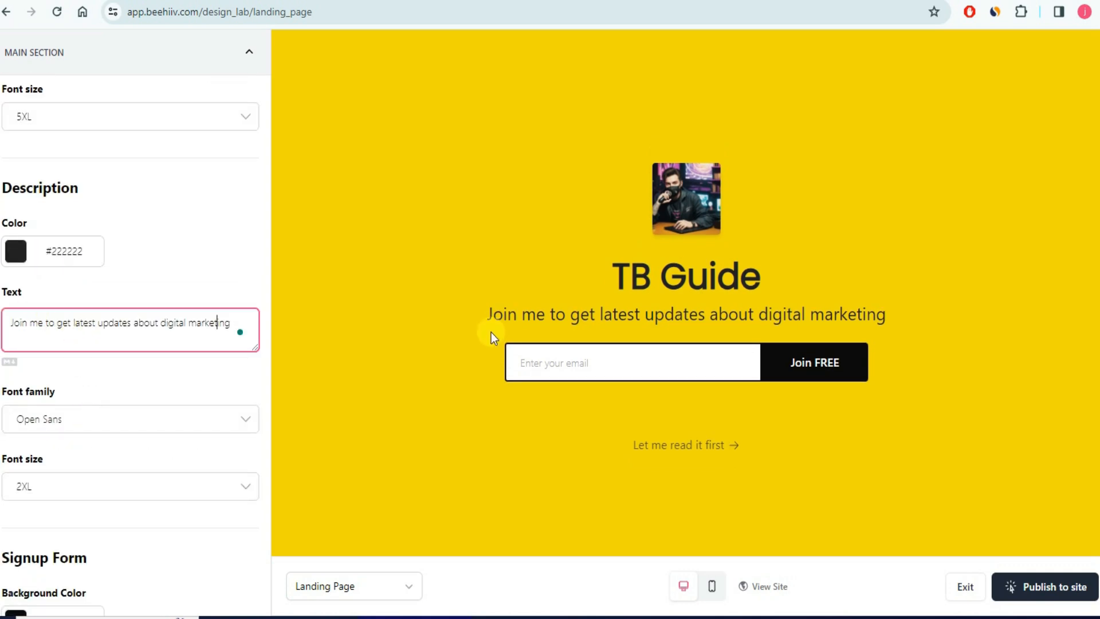
drag(499, 319, 689, 319)
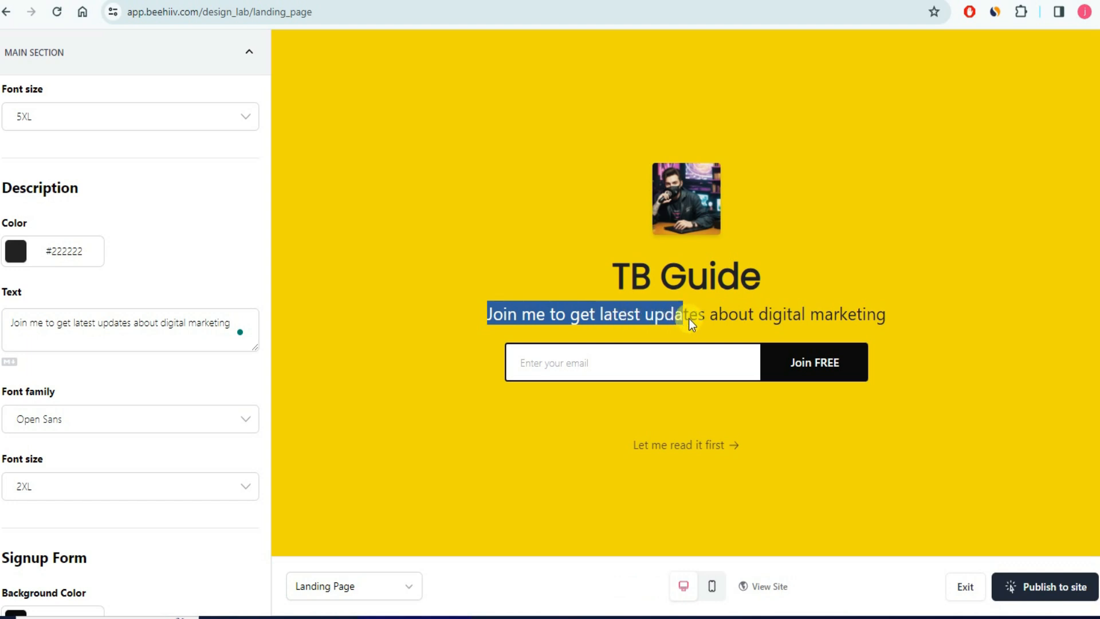
drag(876, 314, 887, 315)
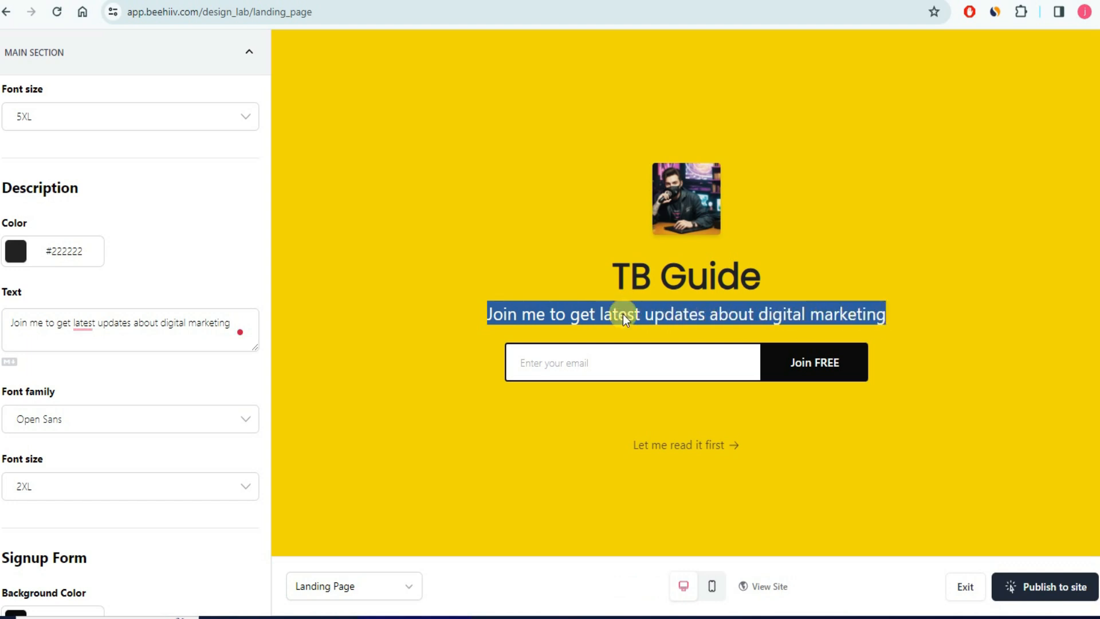
click(135, 355)
mouse_move(84, 323)
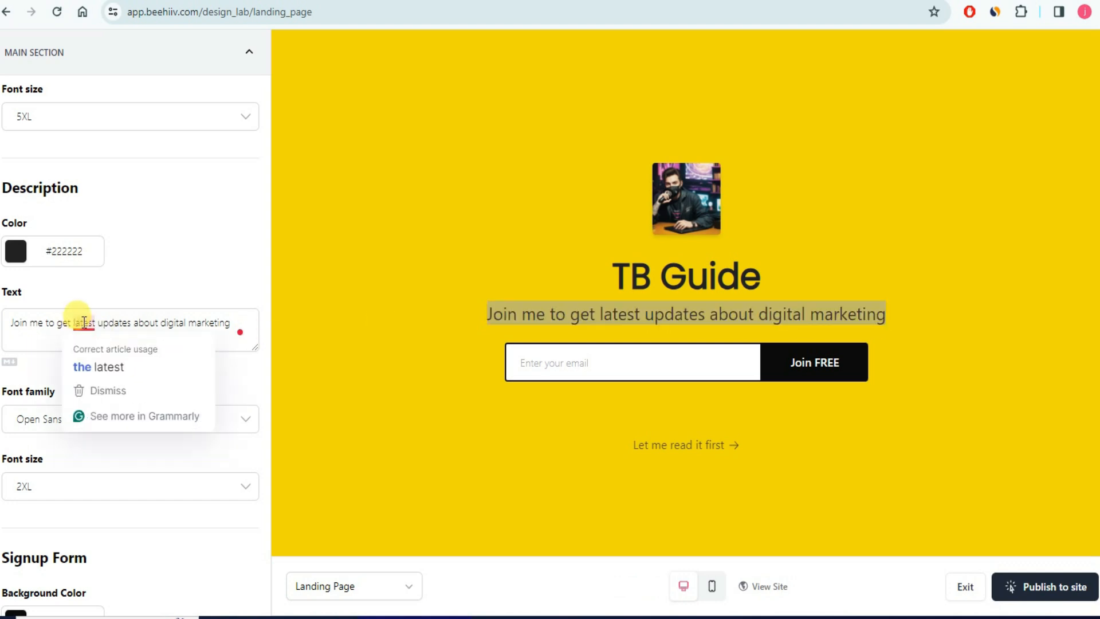
click(98, 365)
click(155, 367)
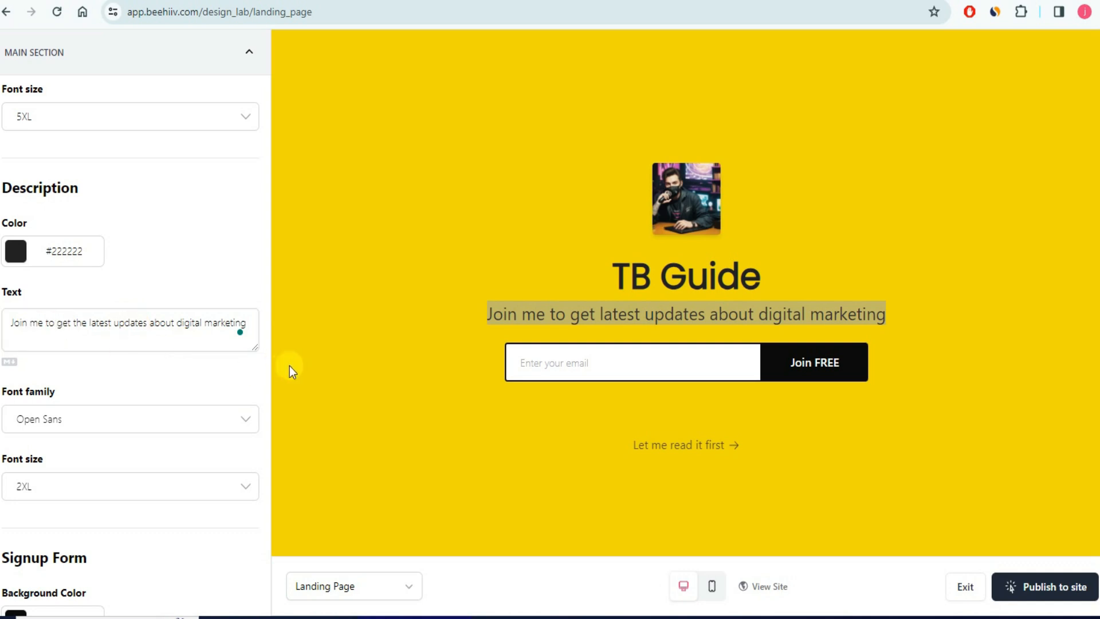
click(323, 353)
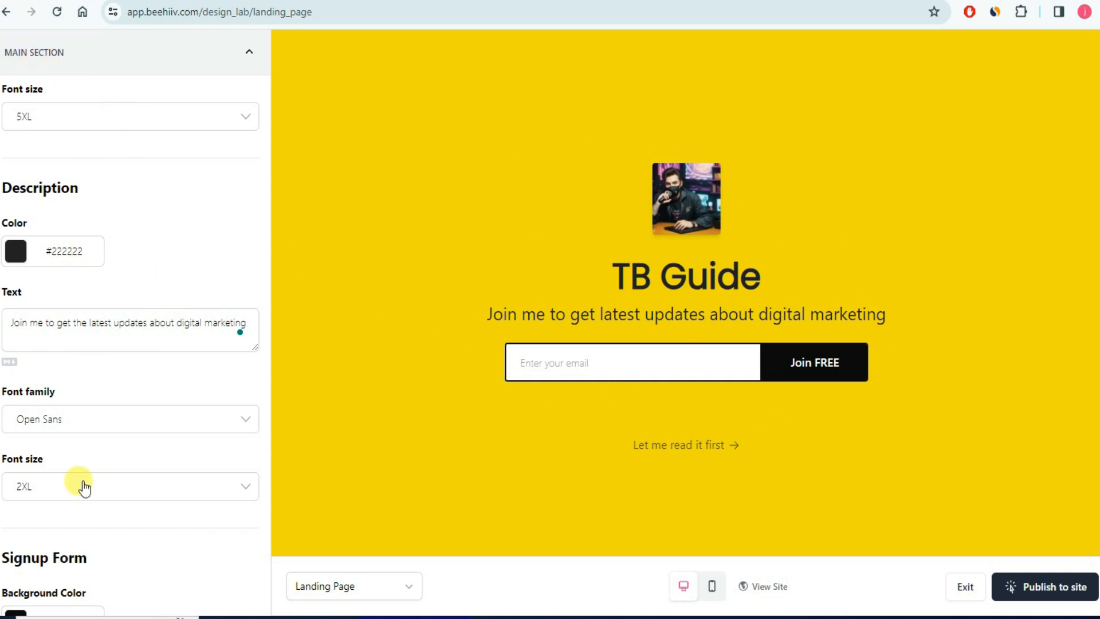
- Enter 'hello' as the underline text beneath the signup form
scroll(81, 485, down, 12)
scroll(86, 373, down, 4)
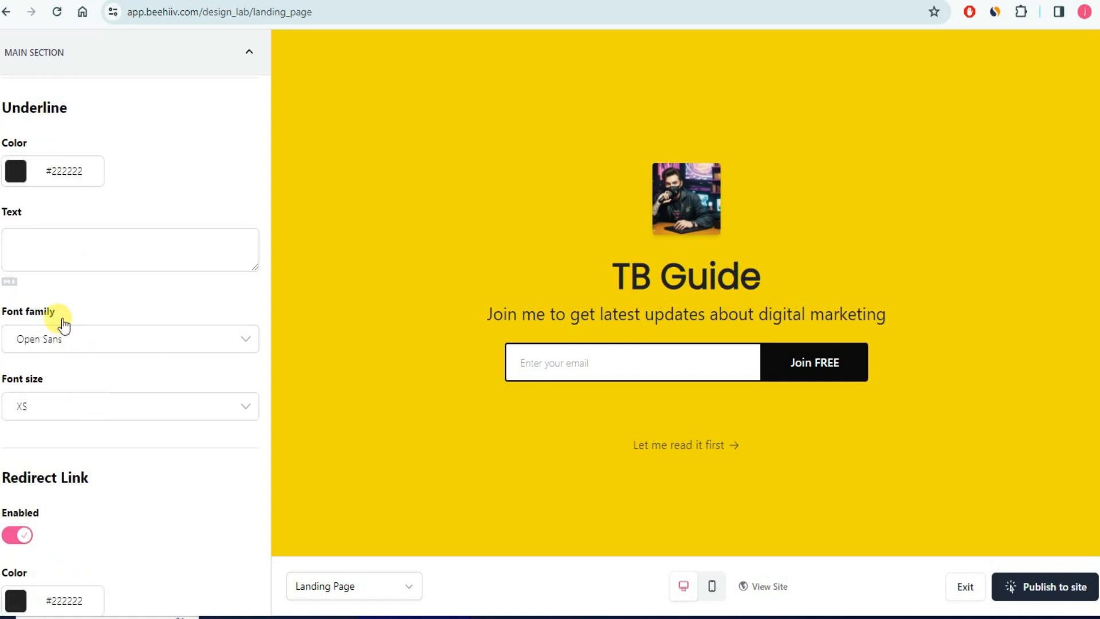
click(76, 242)
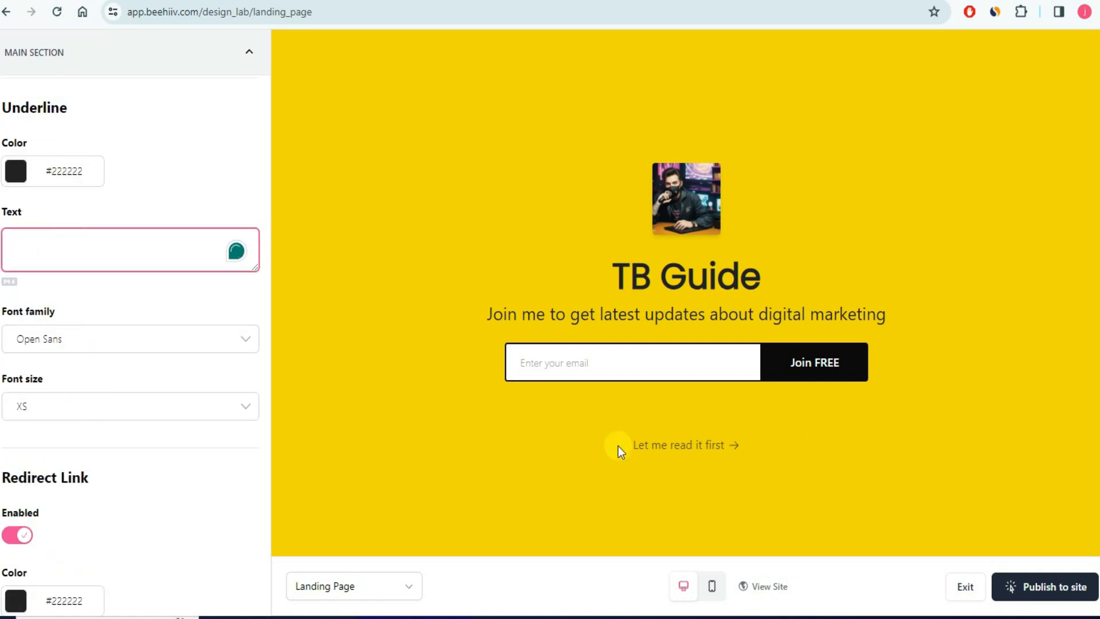
text(hello)
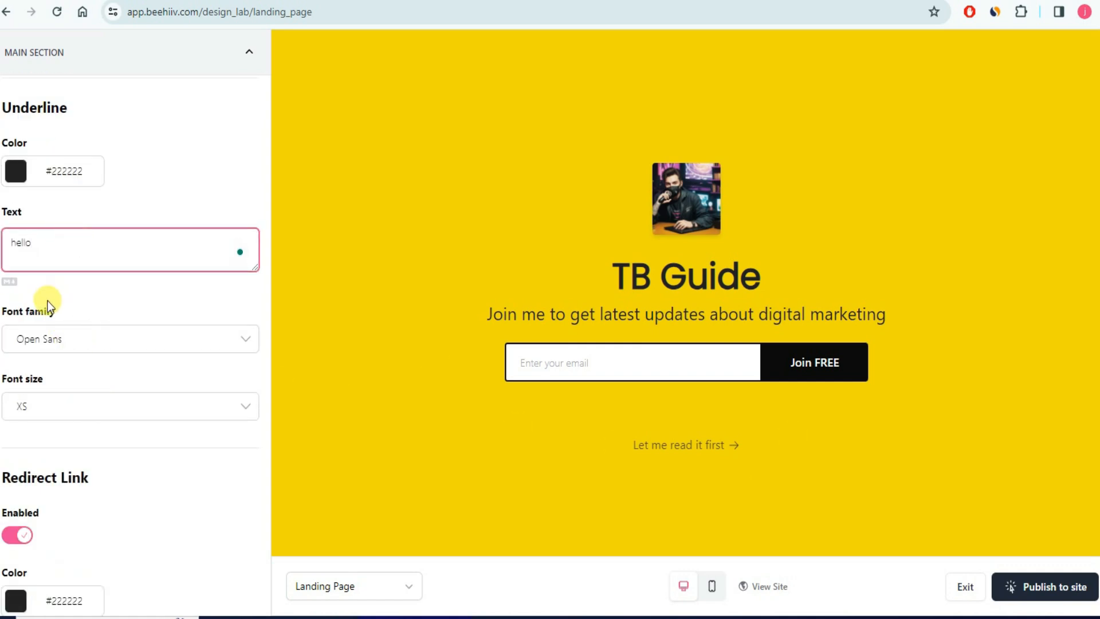
click(131, 321)
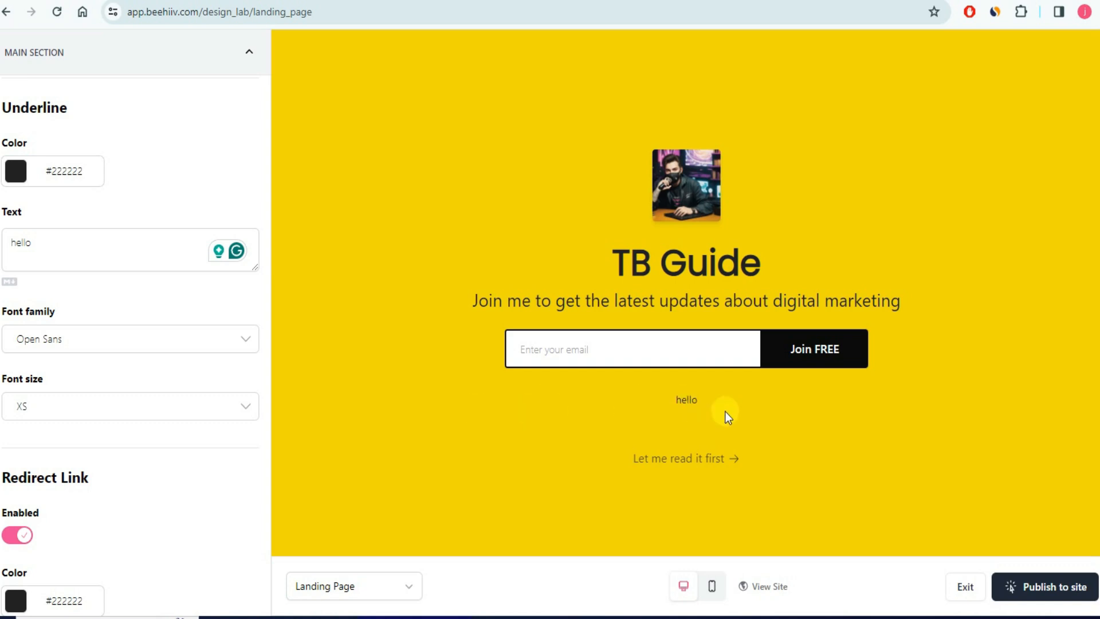
- Delete the 'hello' underline text and collapse the Main Section settings
drag(35, 243, 4, 242)
key(BackSpace)
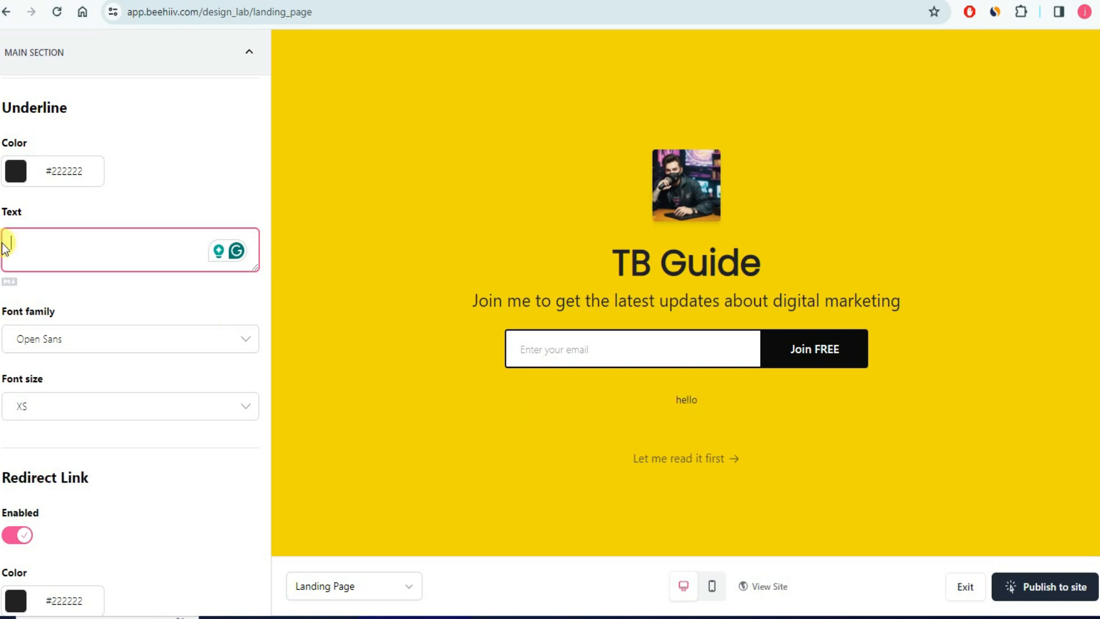
click(163, 295)
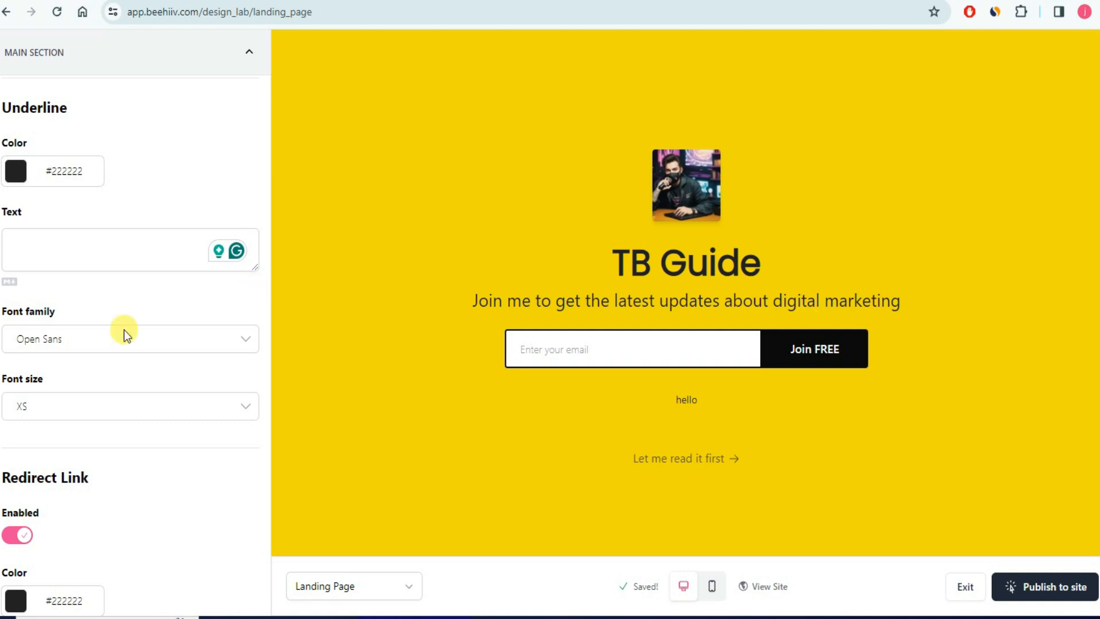
scroll(124, 335, down, 7)
scroll(143, 367, up, 15)
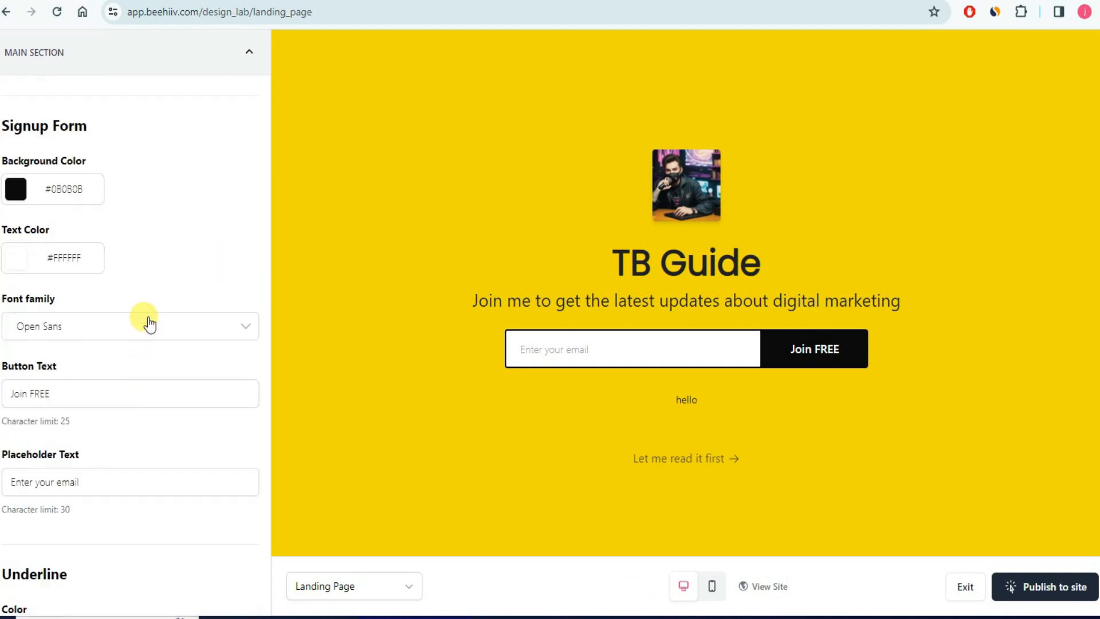
click(248, 52)
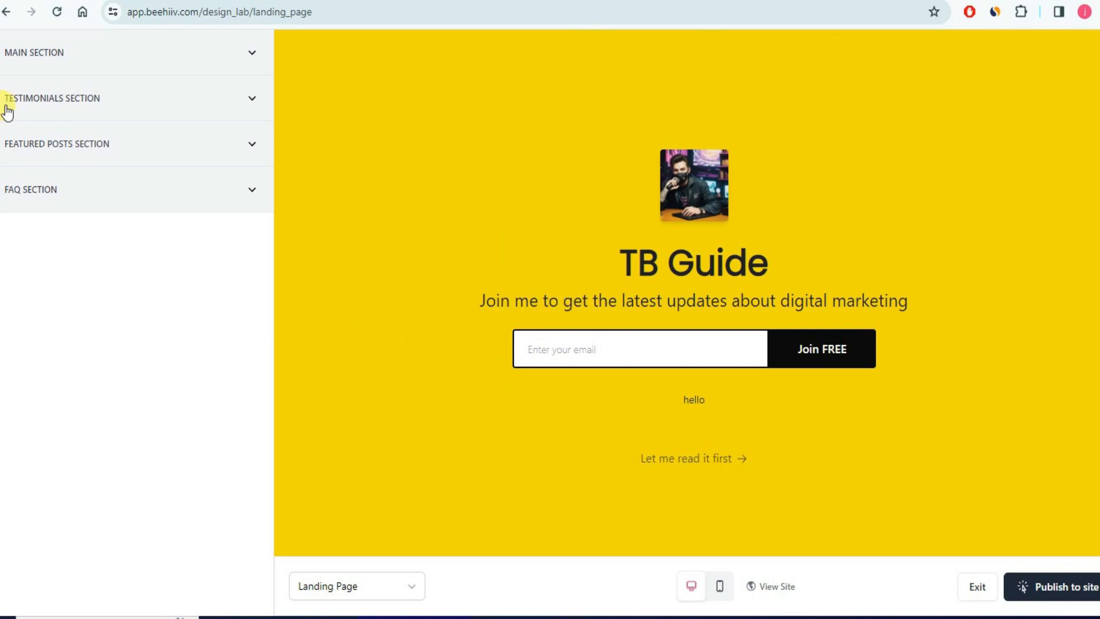
click(243, 102)
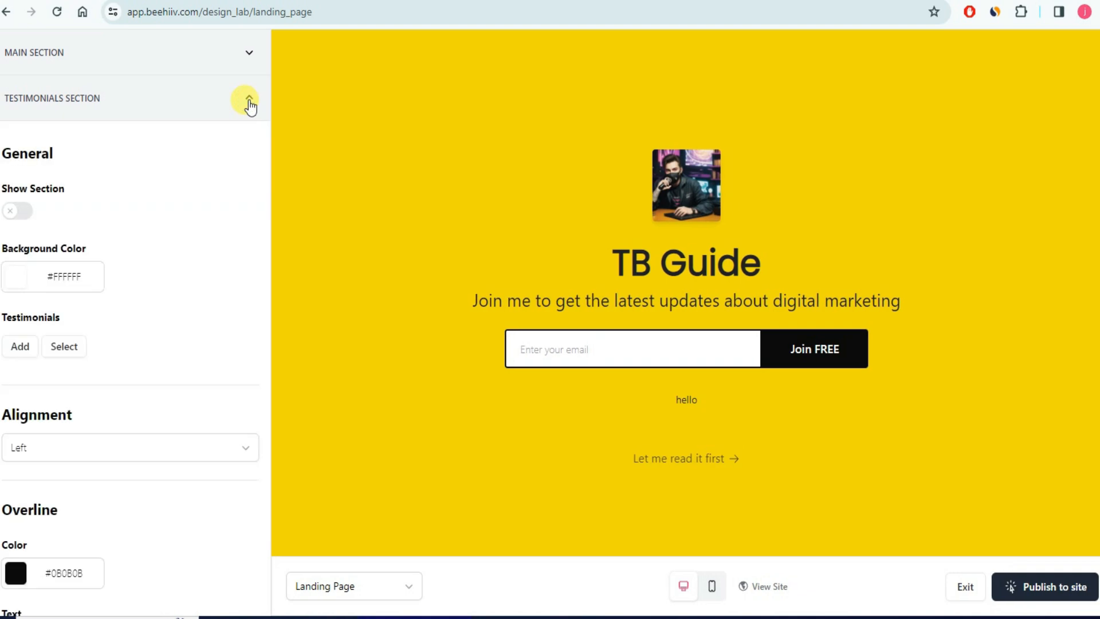
scroll(147, 246, down, 12)
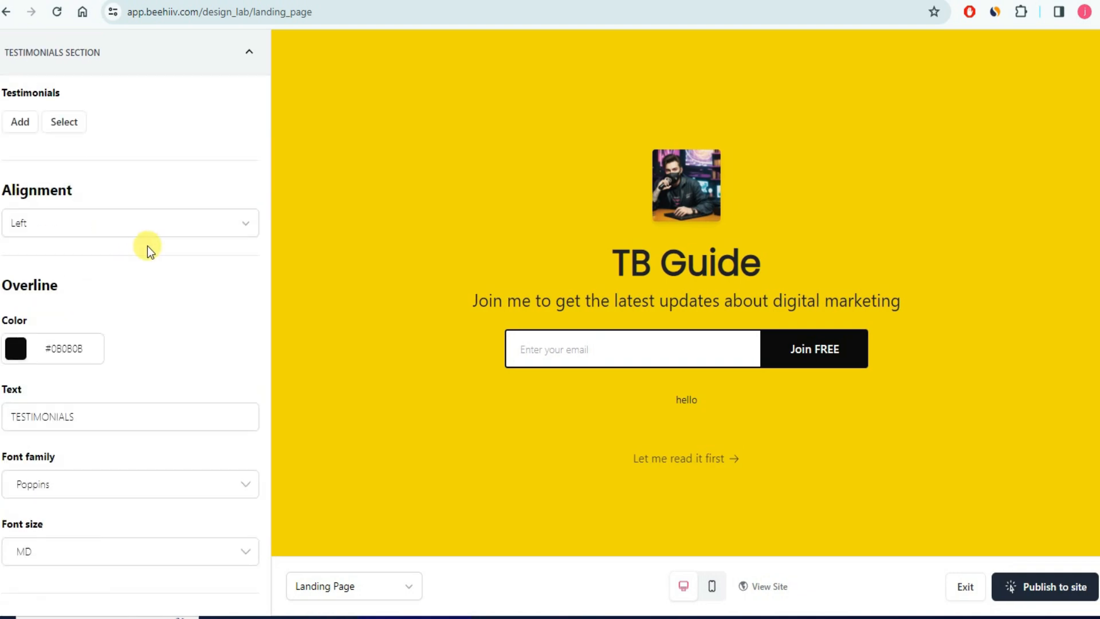
scroll(102, 255, down, 6)
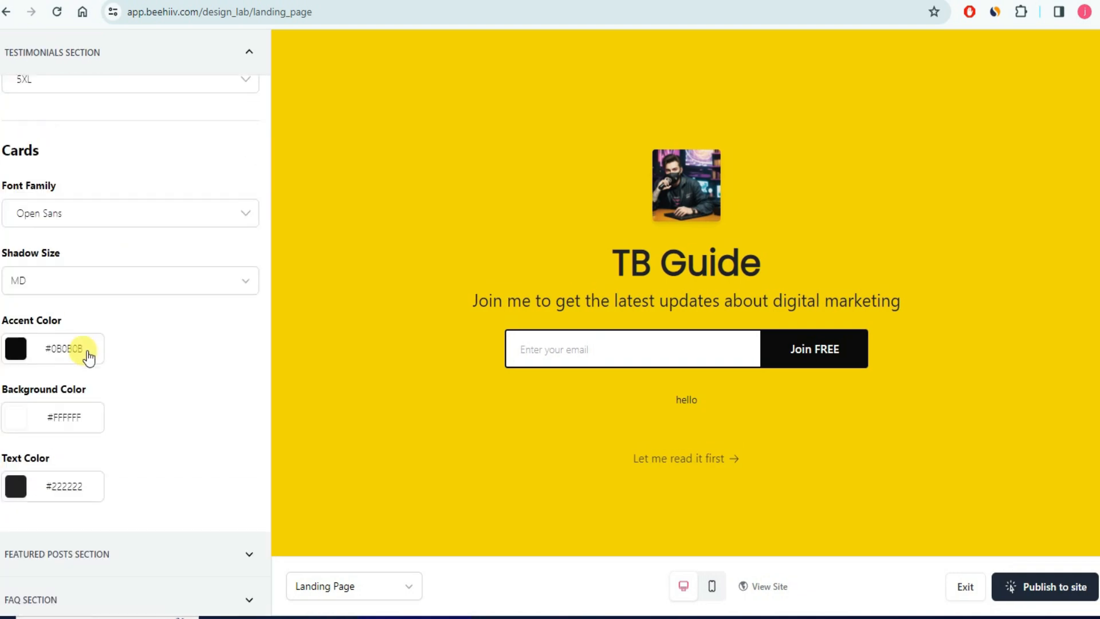
scroll(211, 221, up, 15)
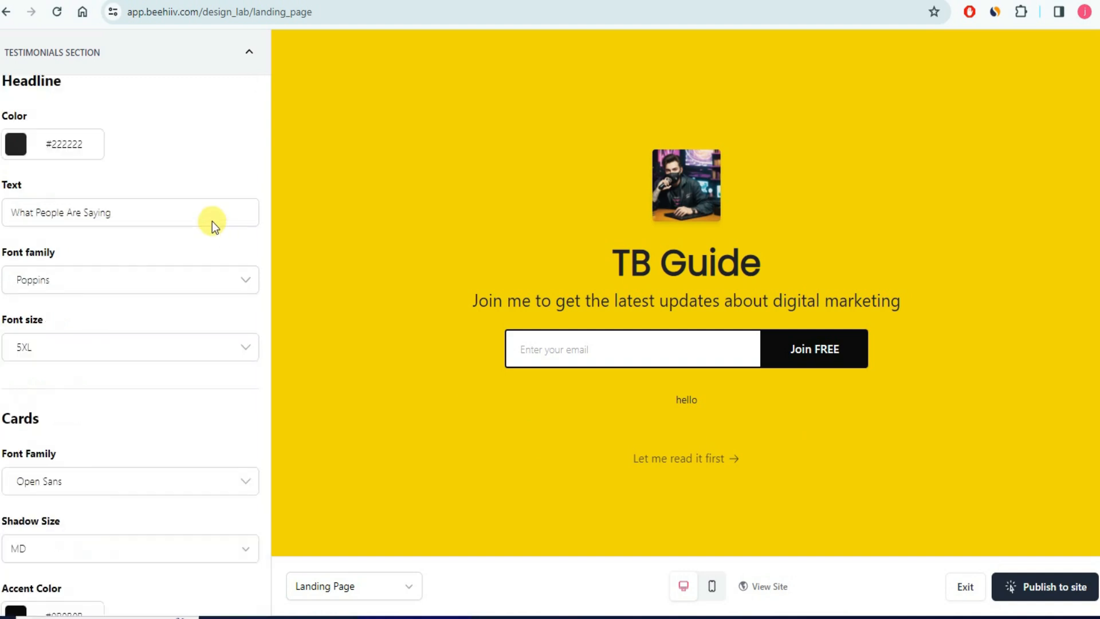
click(250, 52)
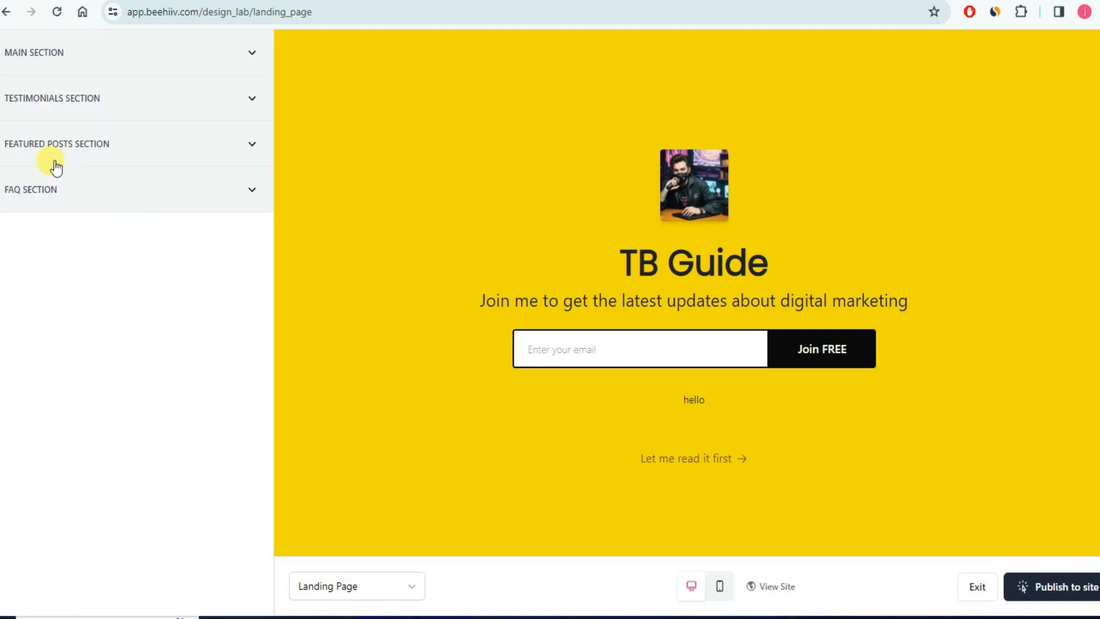
- Expand the Featured Posts section settings and center the featured posts heading
click(252, 148)
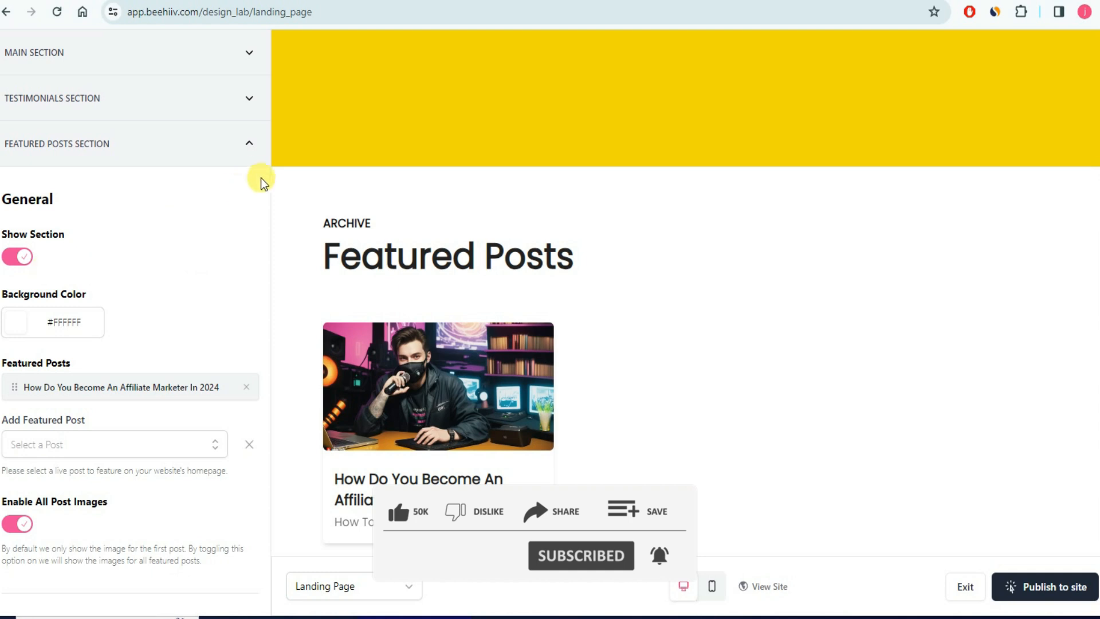
scroll(115, 309, down, 4)
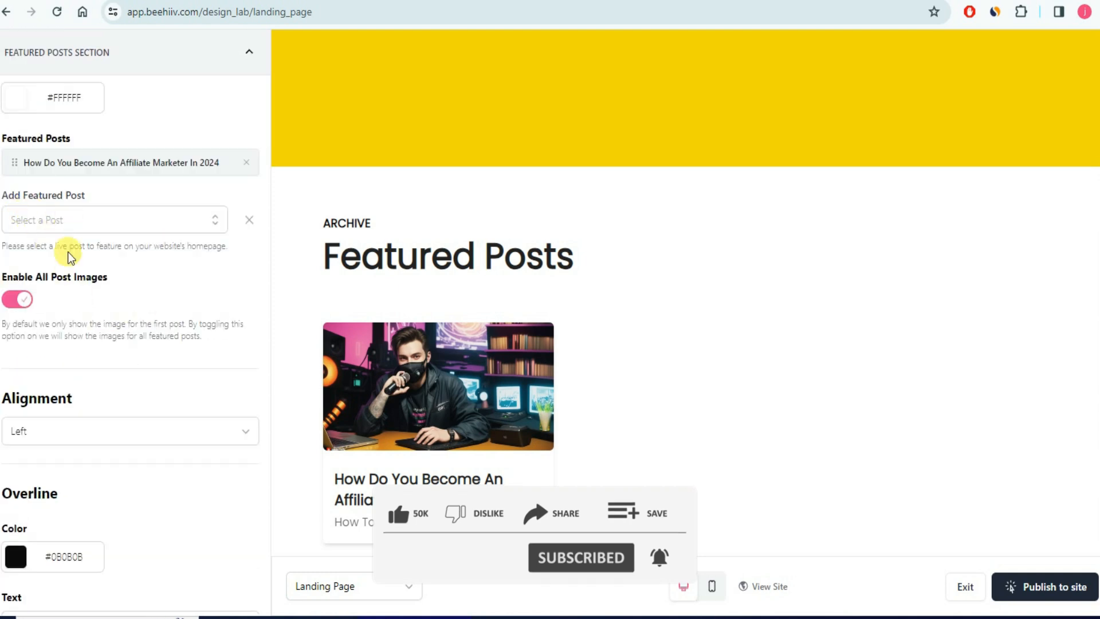
scroll(69, 251, down, 4)
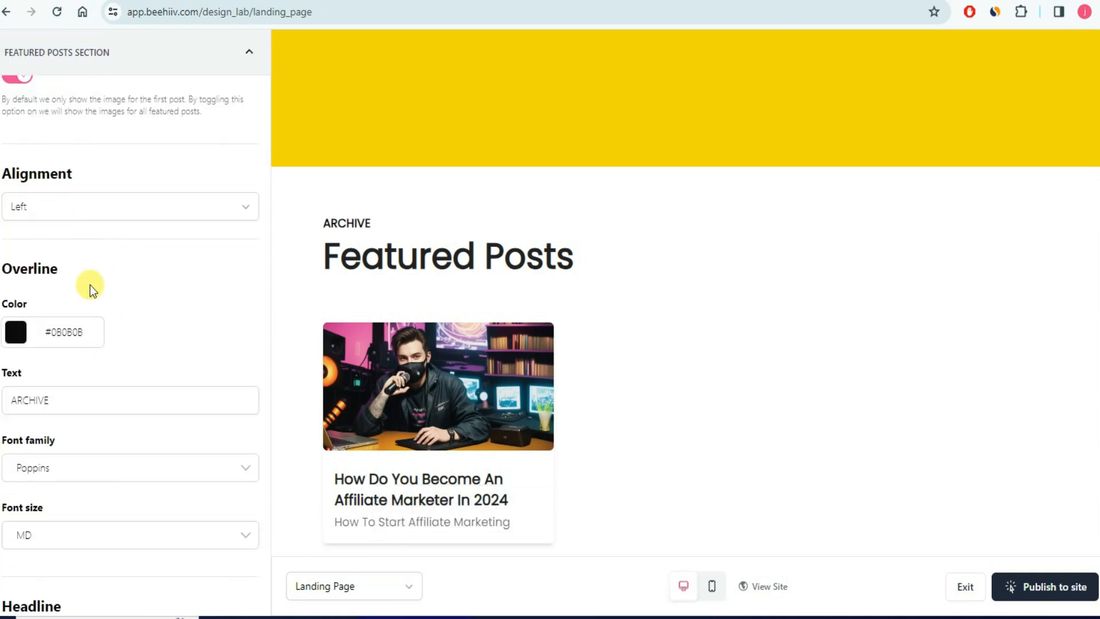
click(147, 216)
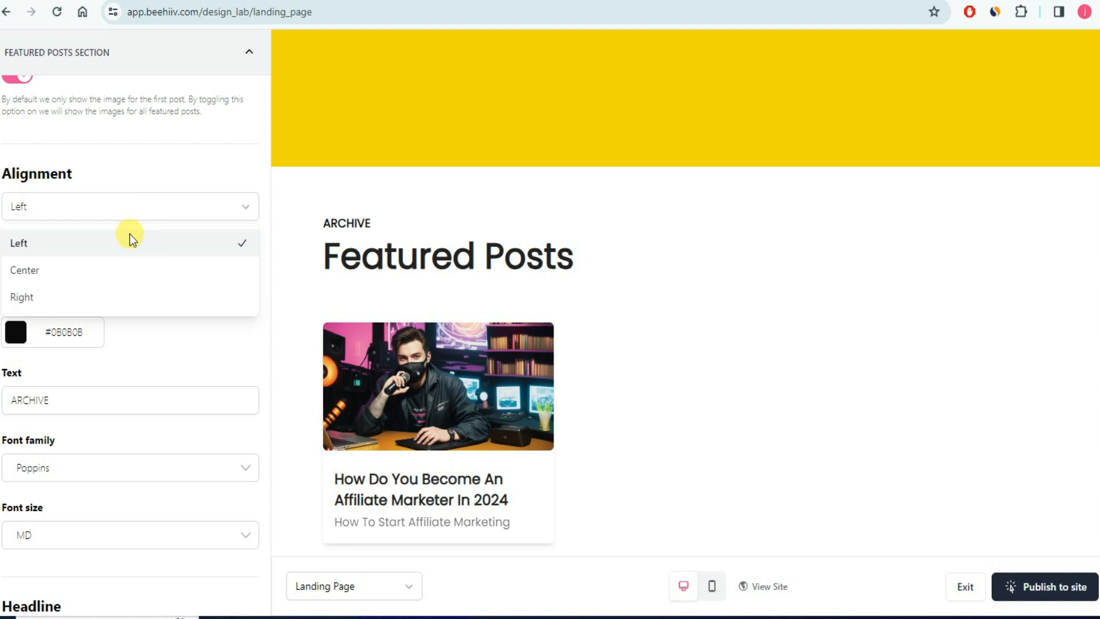
click(77, 269)
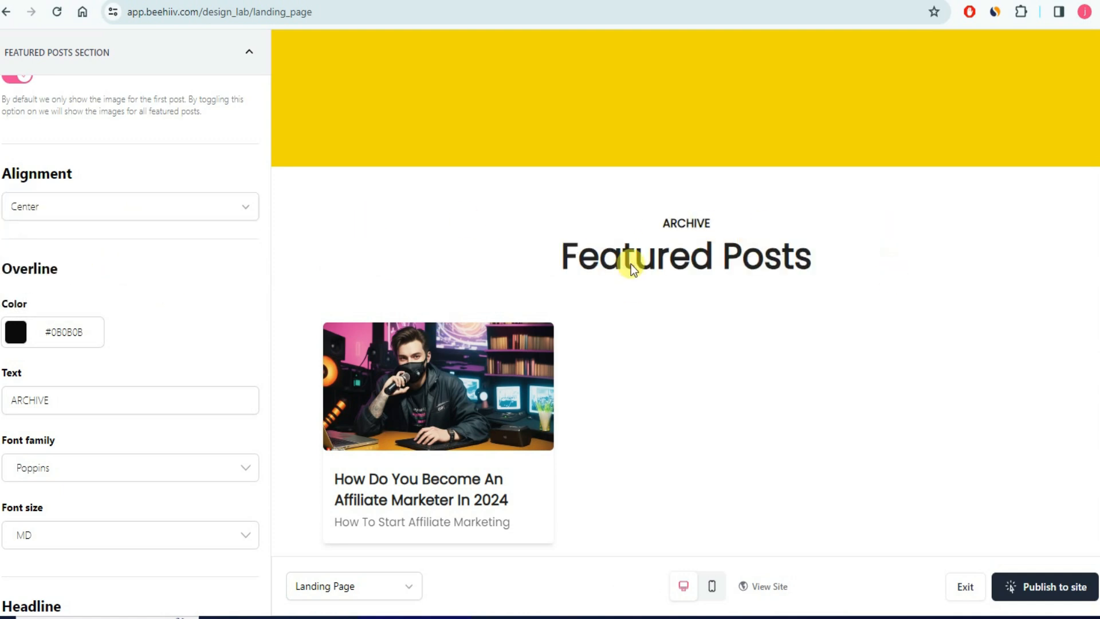
- Check the More Posts redirect link text, then collapse the Featured Posts settings
scroll(138, 291, down, 5)
scroll(138, 291, down, 6)
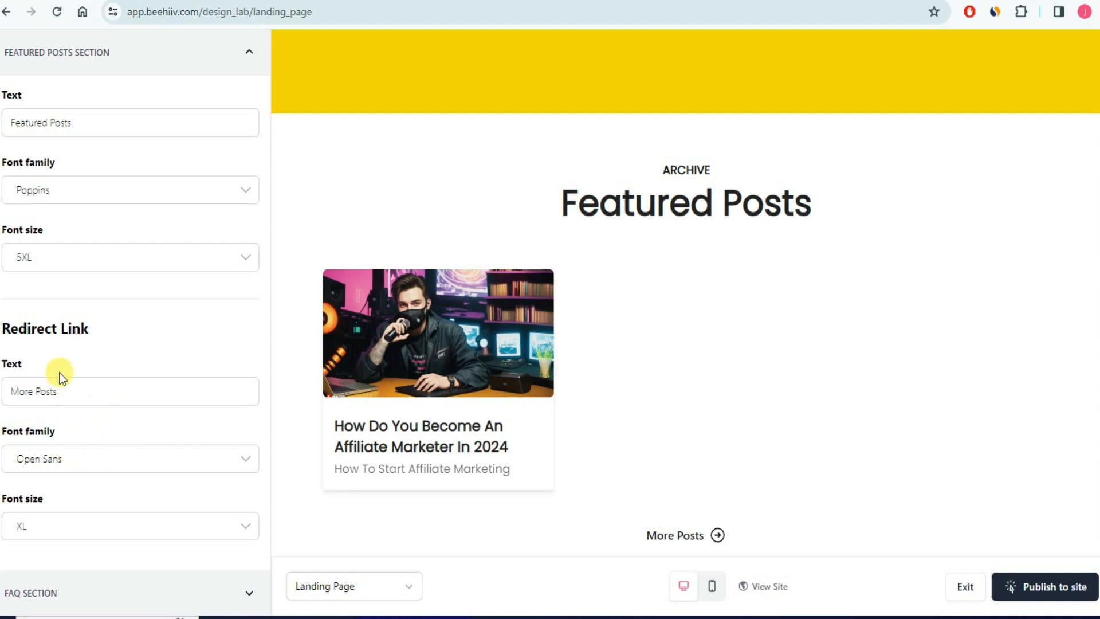
click(55, 392)
click(126, 342)
click(250, 51)
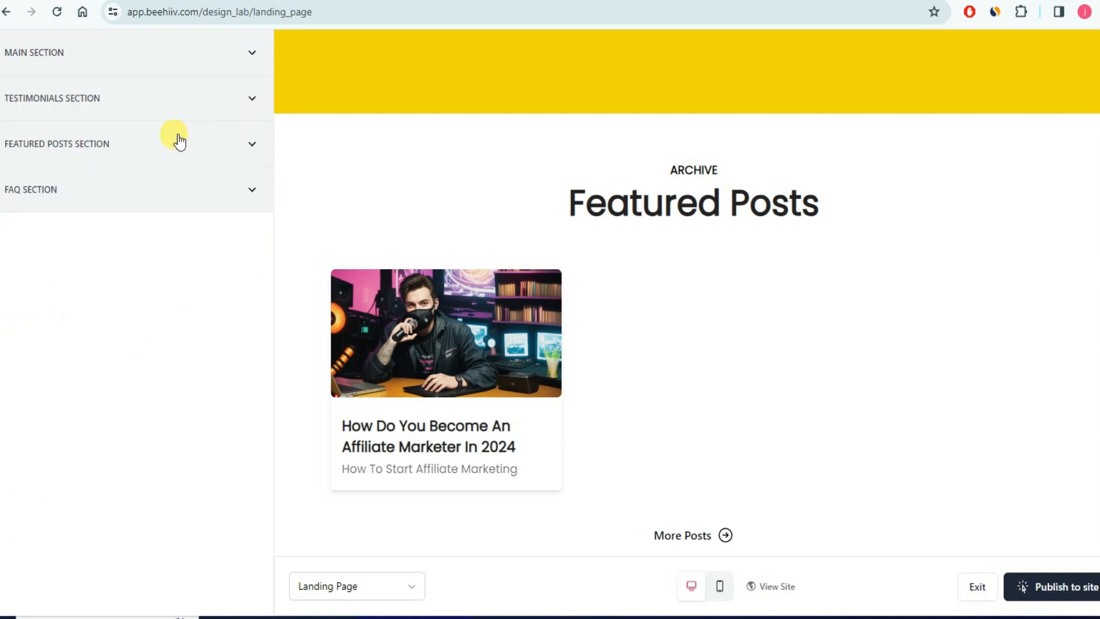
click(252, 193)
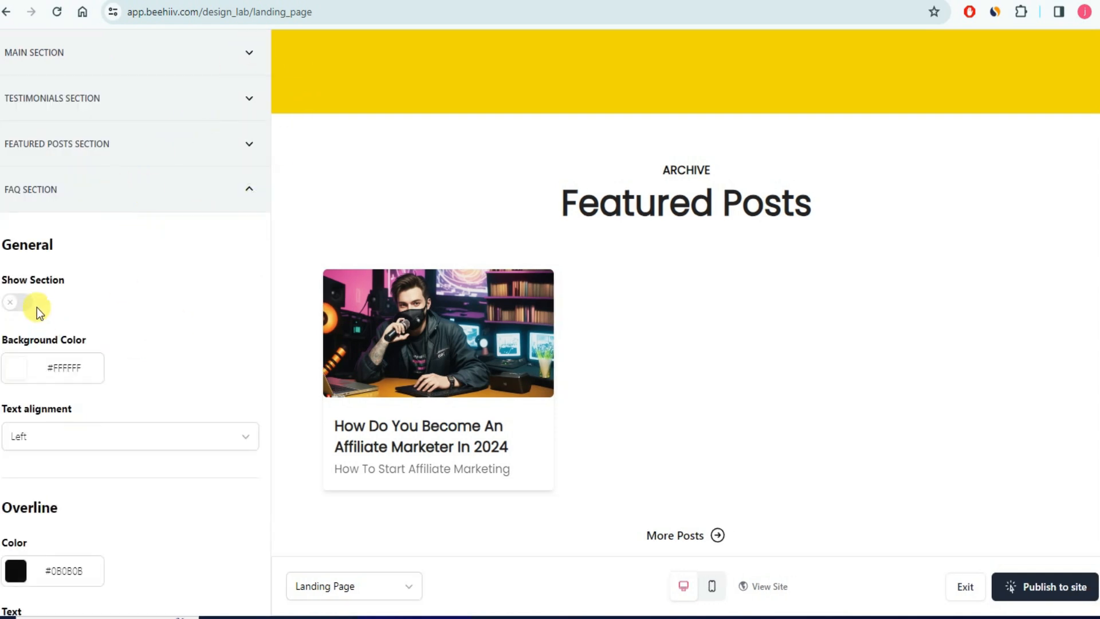
click(244, 192)
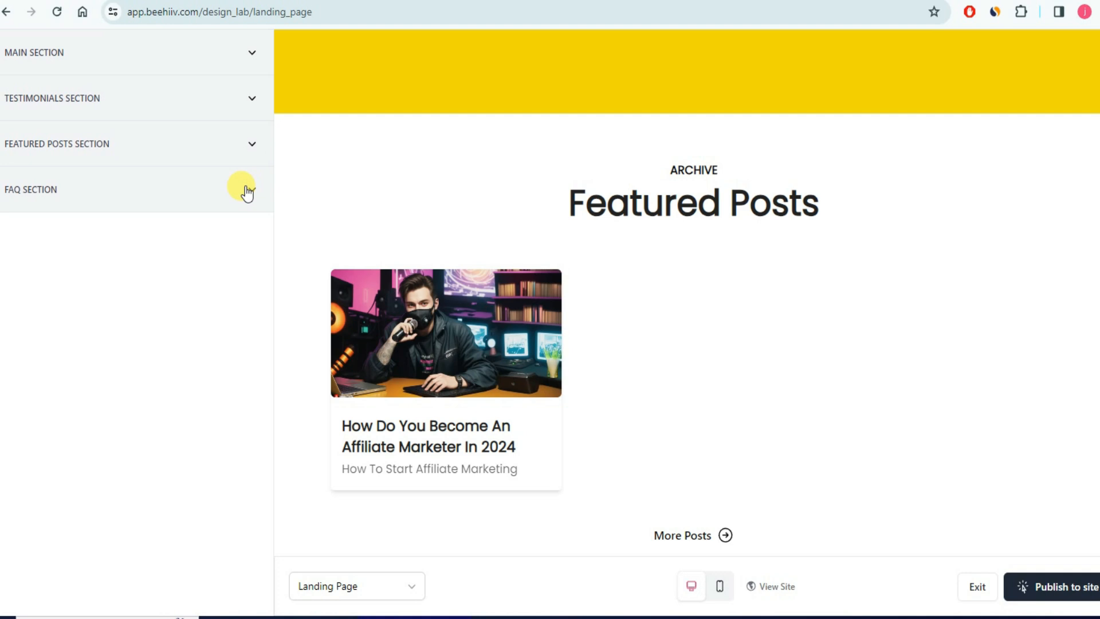
click(246, 189)
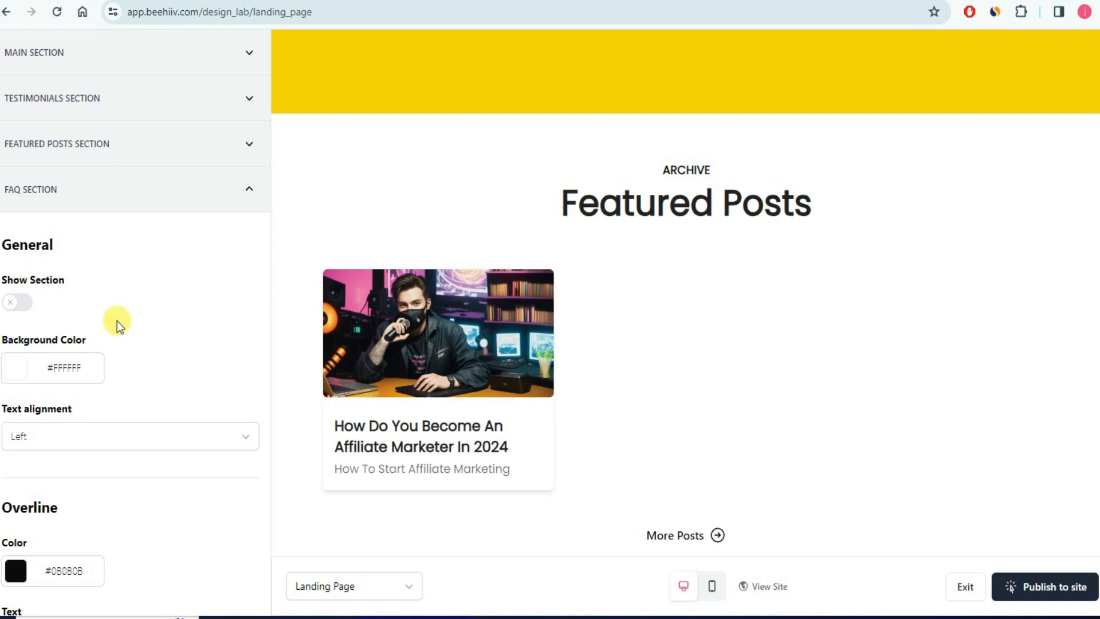
scroll(117, 320, down, 8)
scroll(163, 241, up, 8)
click(249, 189)
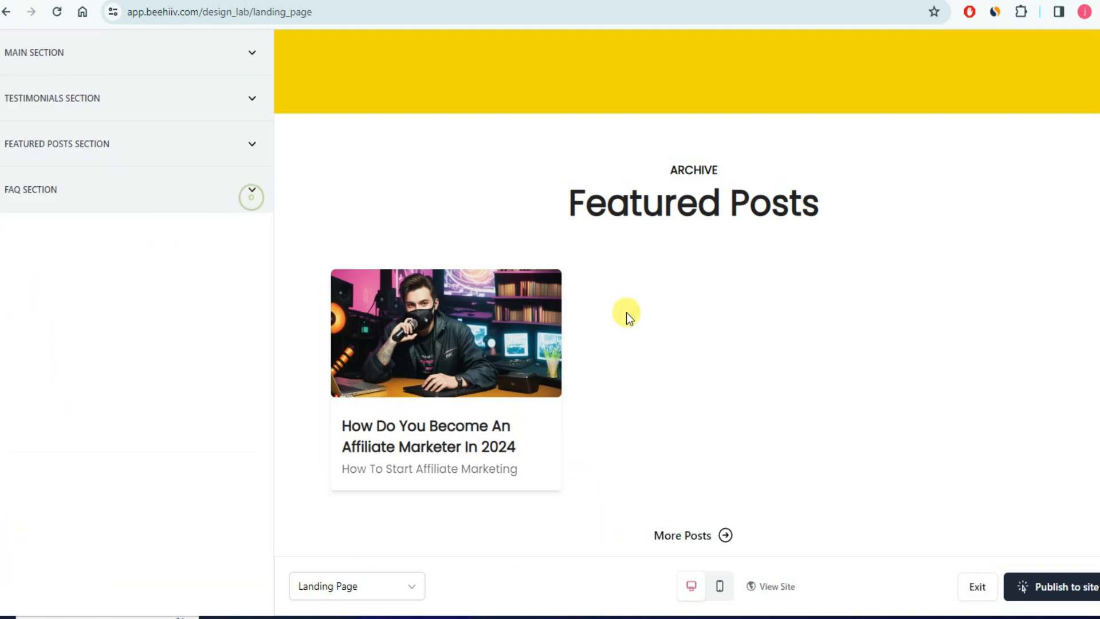
- Switch the Design Lab page selector to Home Page and scroll through its preview
click(410, 587)
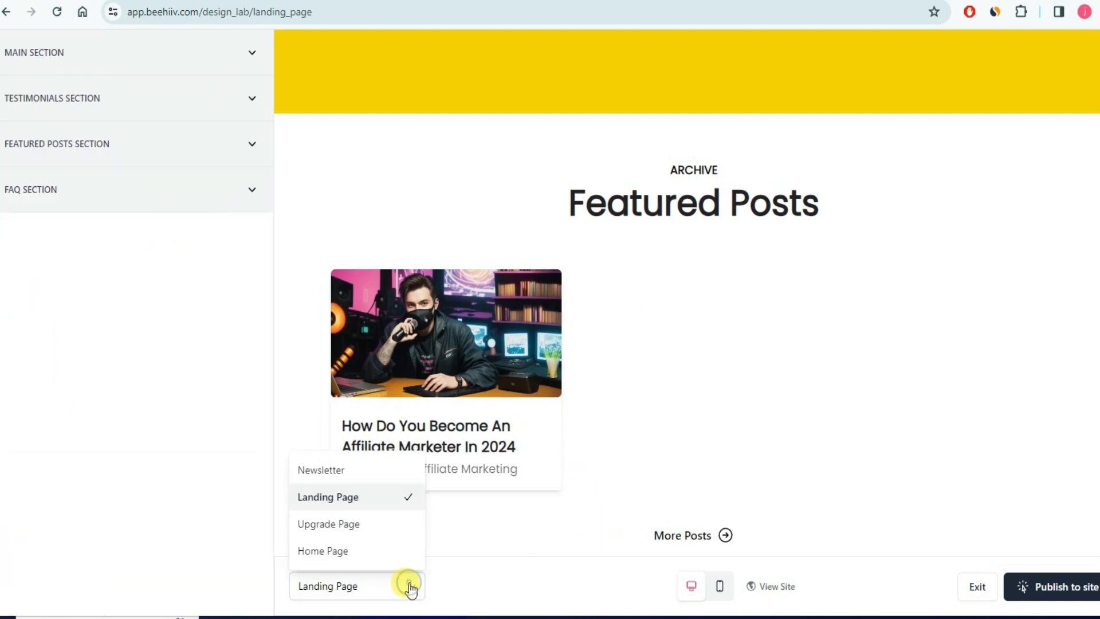
click(336, 553)
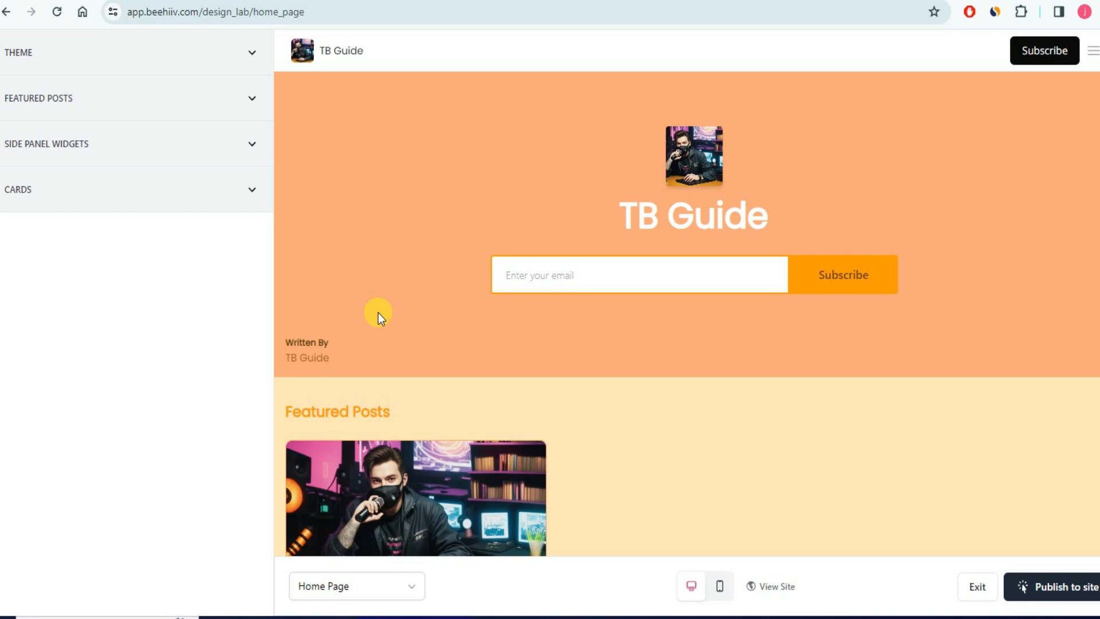
scroll(655, 336, down, 1)
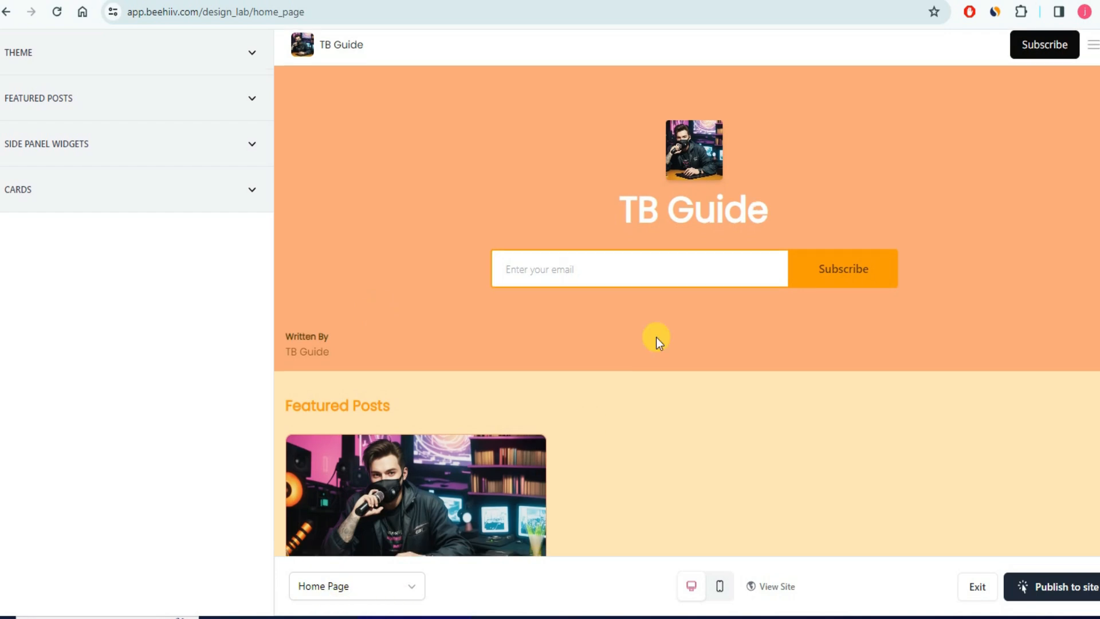
scroll(653, 349, down, 13)
scroll(650, 356, up, 14)
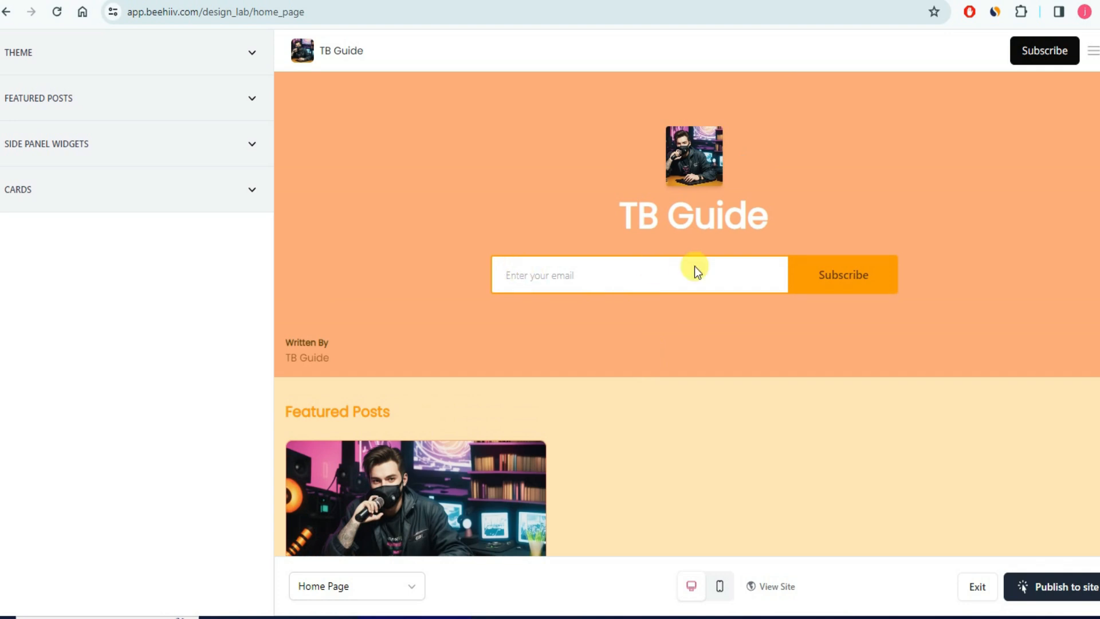
- Expand the home page Theme settings and try the News header type
click(246, 60)
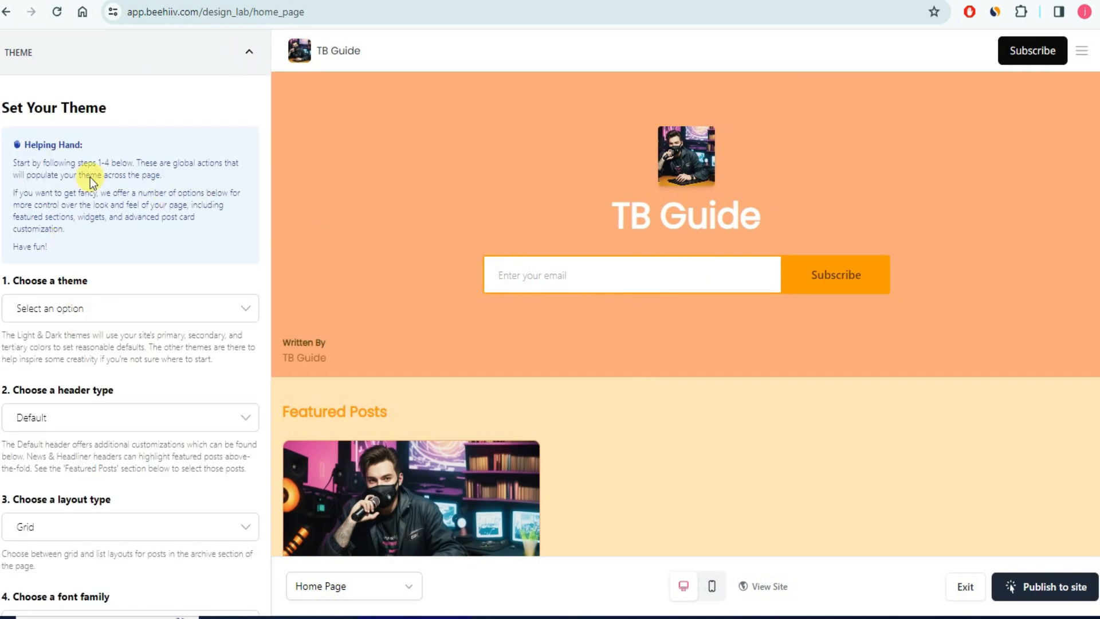
scroll(87, 344, down, 4)
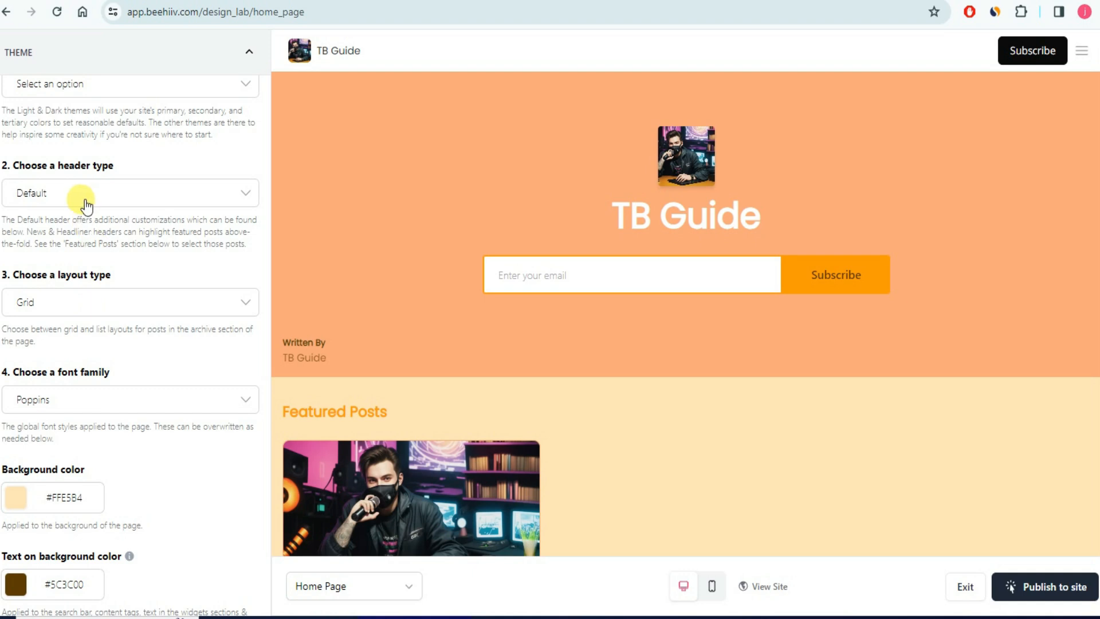
click(86, 205)
click(87, 262)
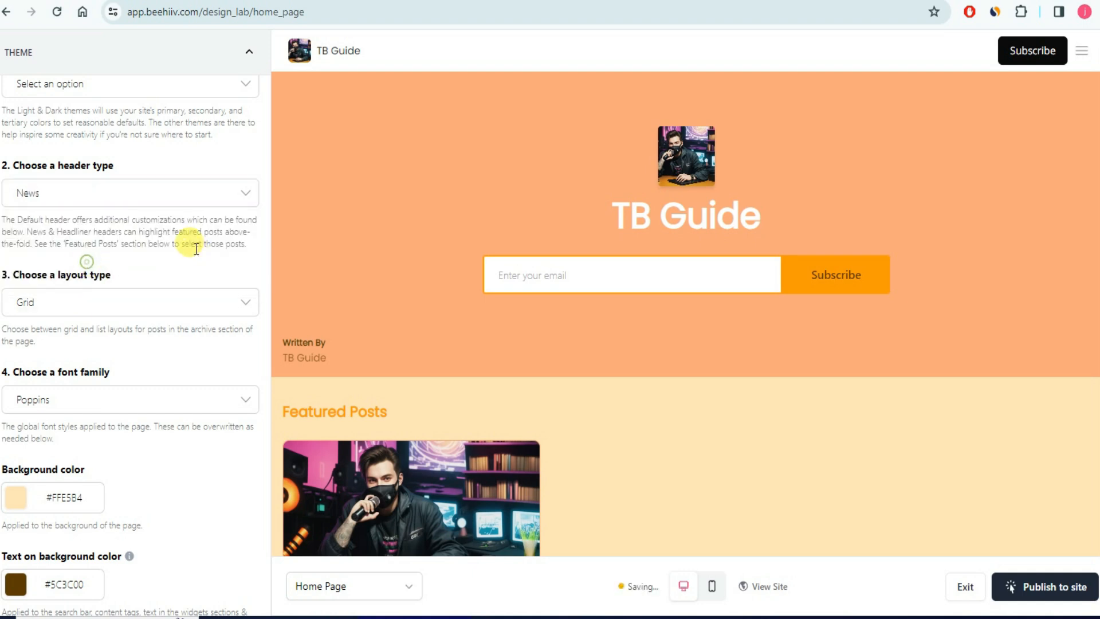
- Keep the Default header with Grid layout and leave the preset theme unset
click(184, 302)
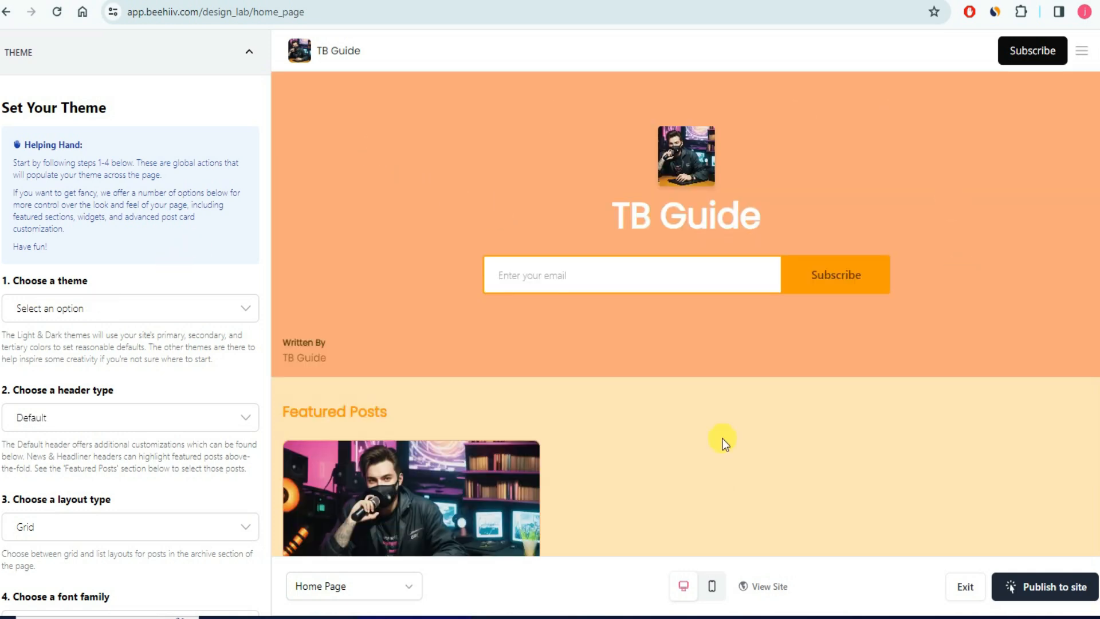
scroll(722, 439, down, 4)
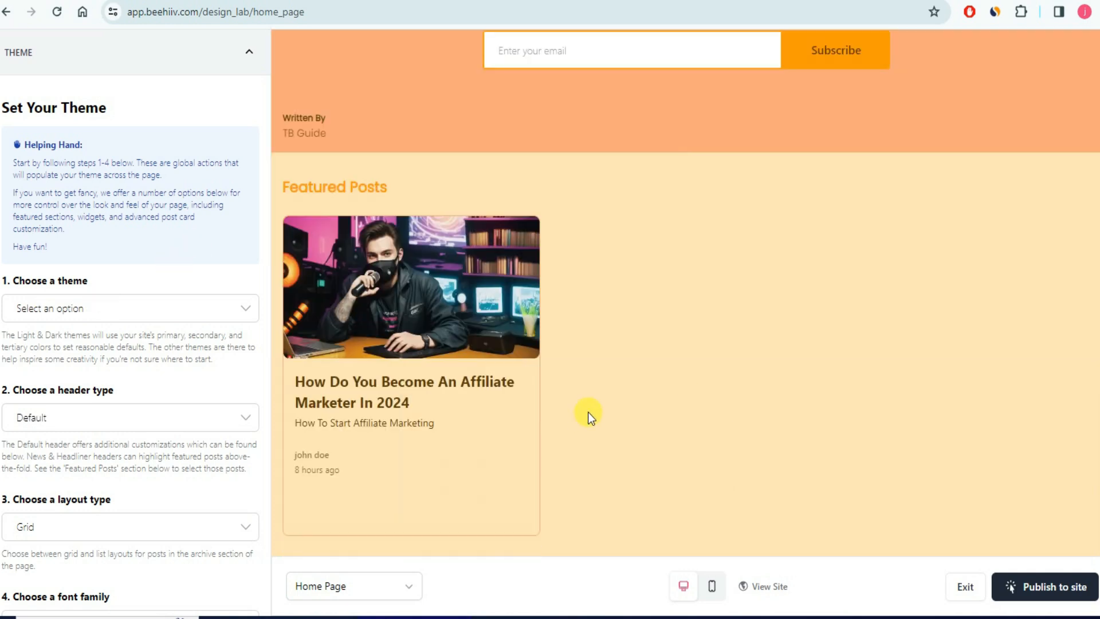
scroll(641, 383, down, 3)
scroll(641, 381, up, 3)
click(191, 313)
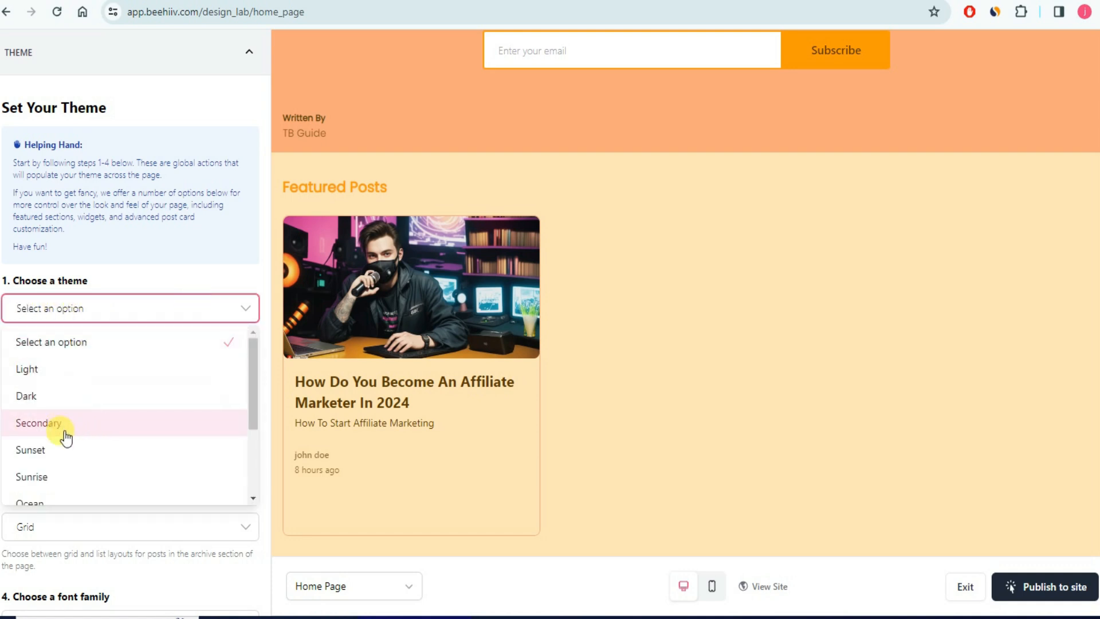
scroll(69, 409, down, 3)
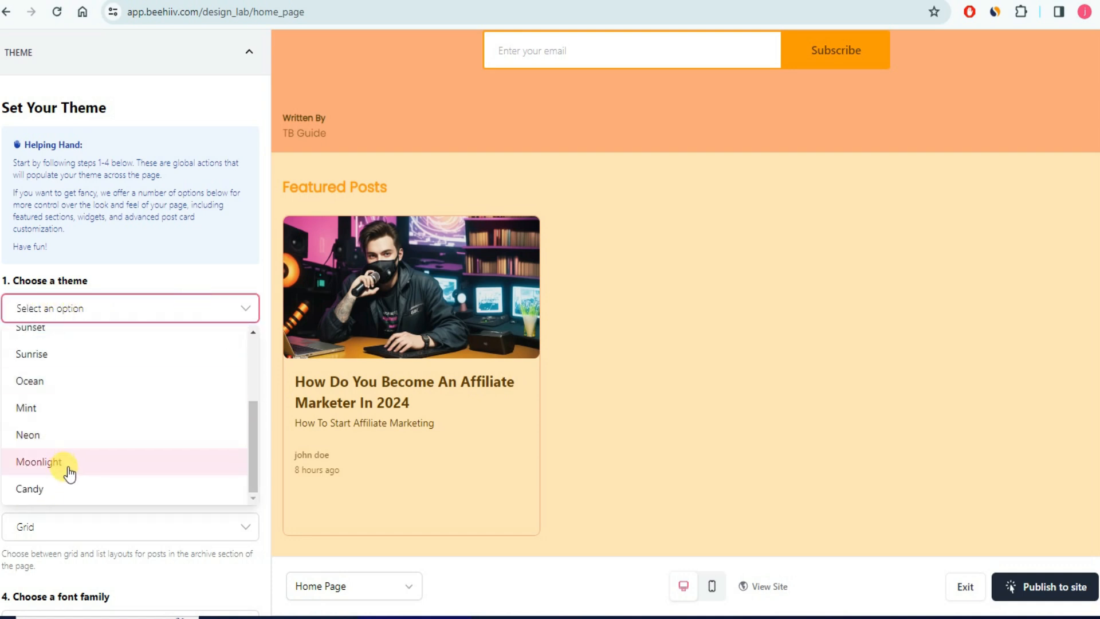
scroll(77, 445, up, 2)
click(82, 432)
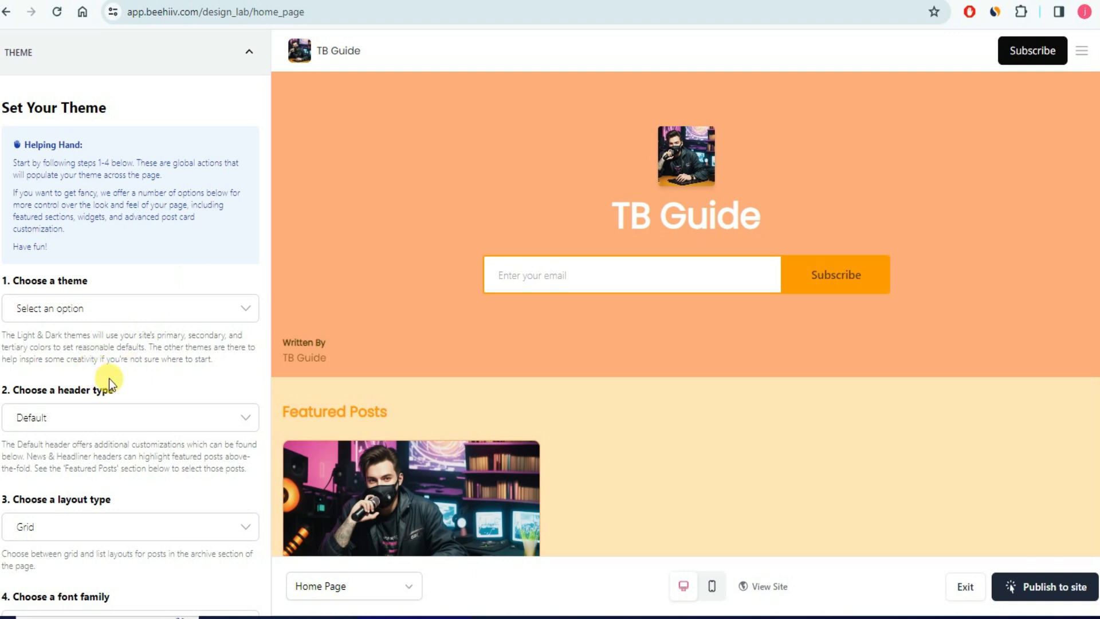
scroll(75, 315, down, 4)
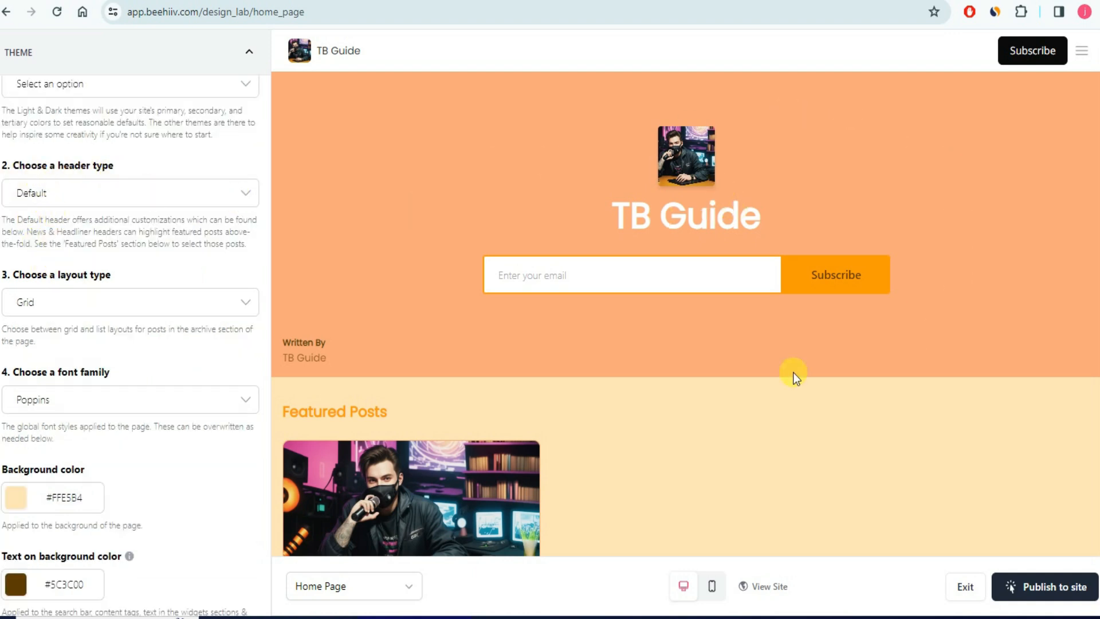
click(196, 208)
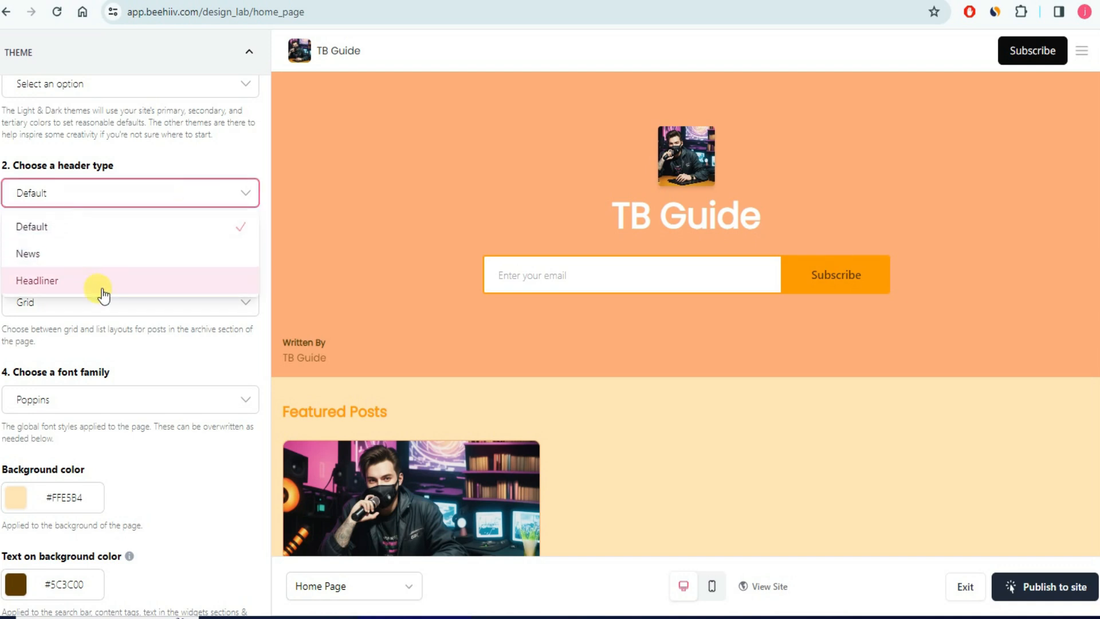
click(194, 167)
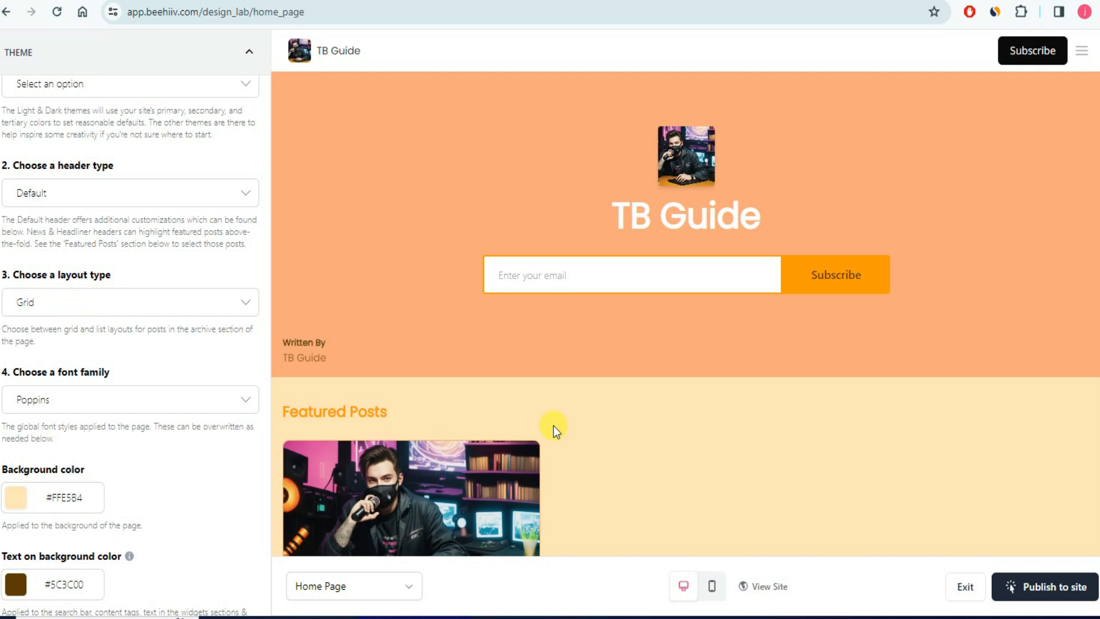
scroll(553, 425, down, 4)
click(184, 304)
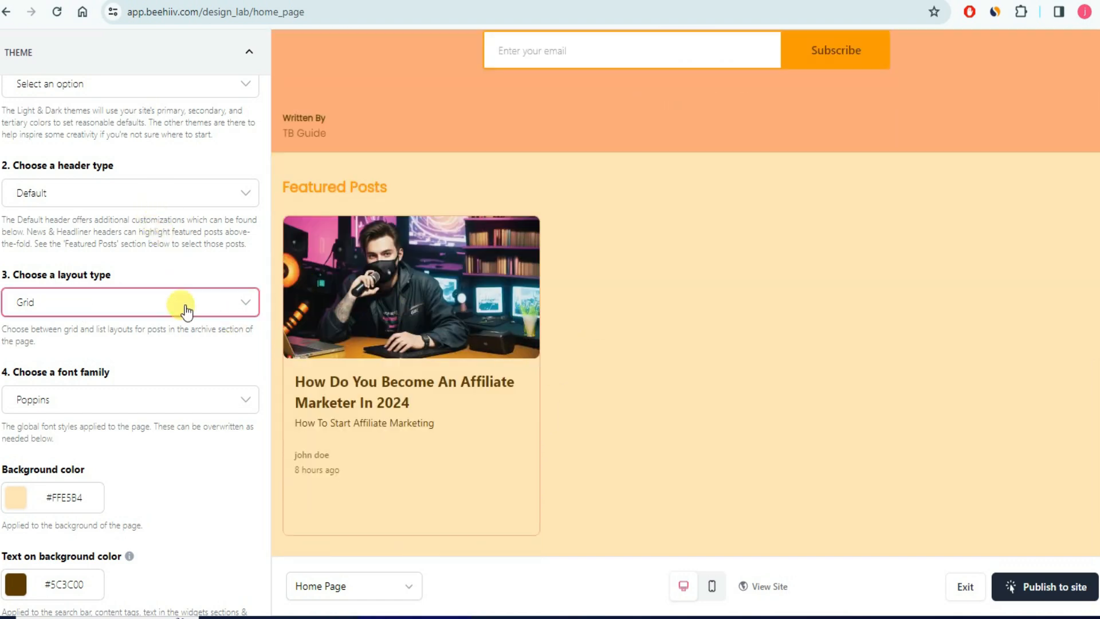
click(80, 364)
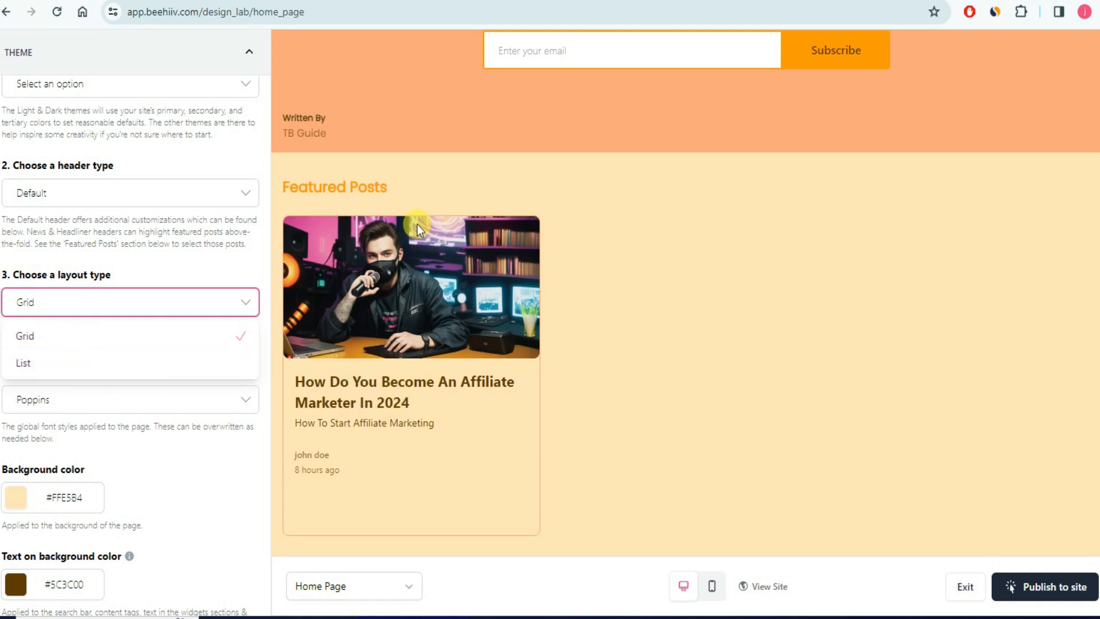
click(194, 274)
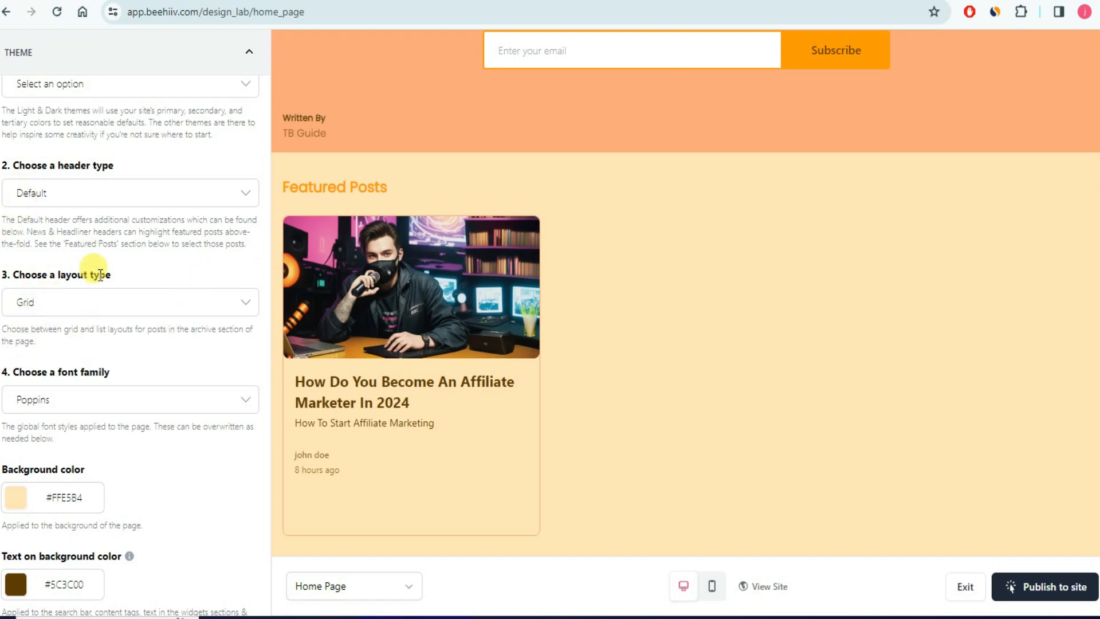
scroll(103, 280, up, 4)
scroll(115, 299, down, 4)
scroll(139, 344, down, 7)
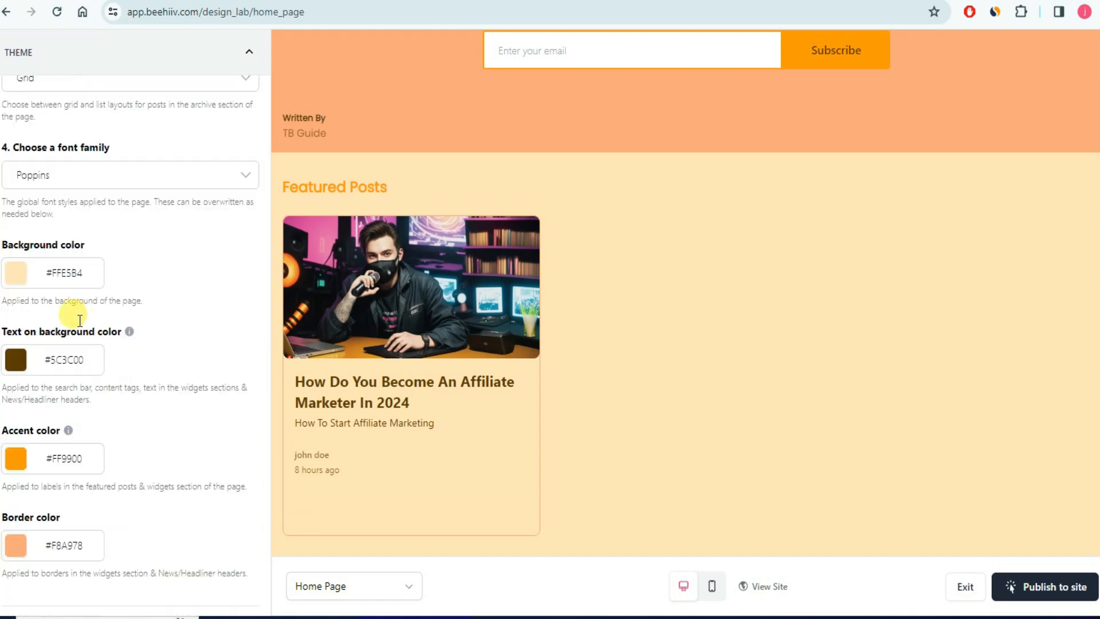
- Paste 'Join me to get latest updates about digital marketing' as the hero tagline in Garamond
scroll(153, 341, down, 12)
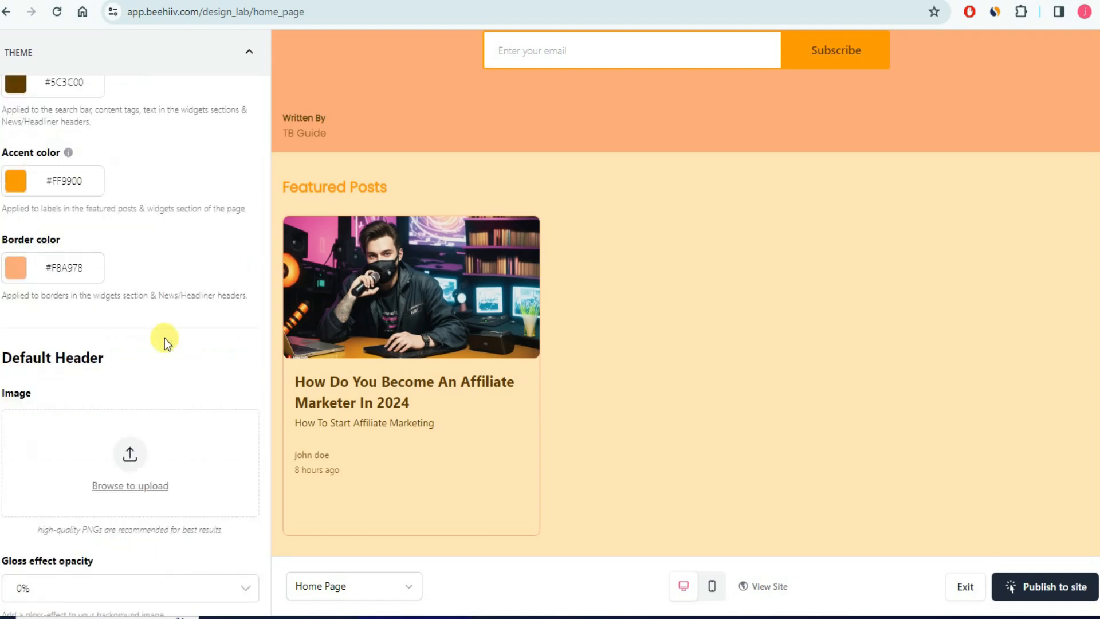
scroll(149, 336, down, 8)
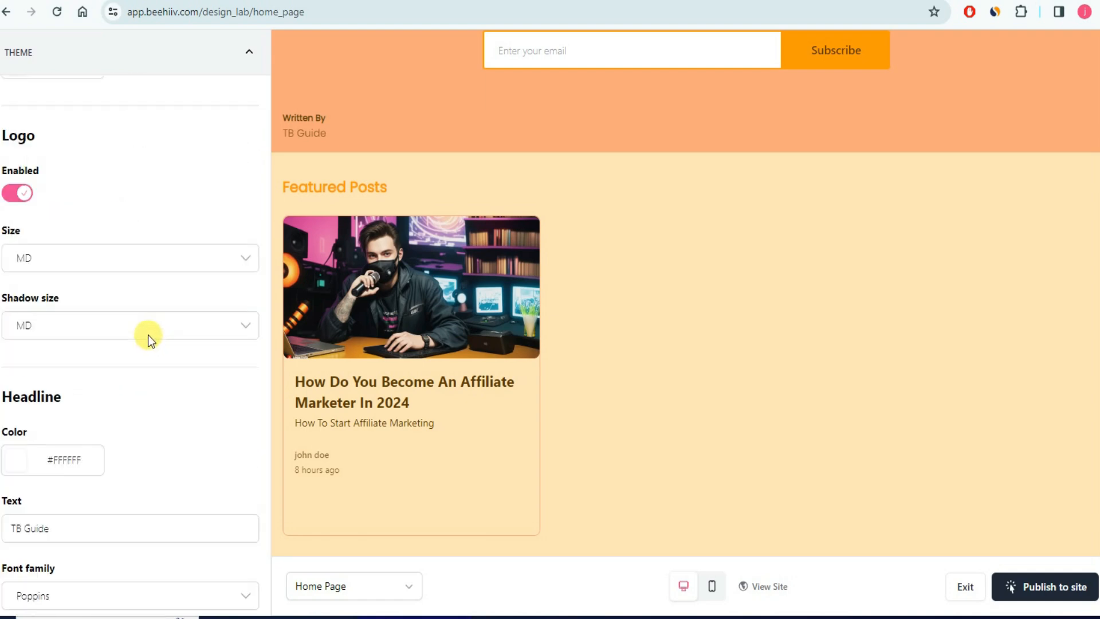
scroll(639, 294, up, 4)
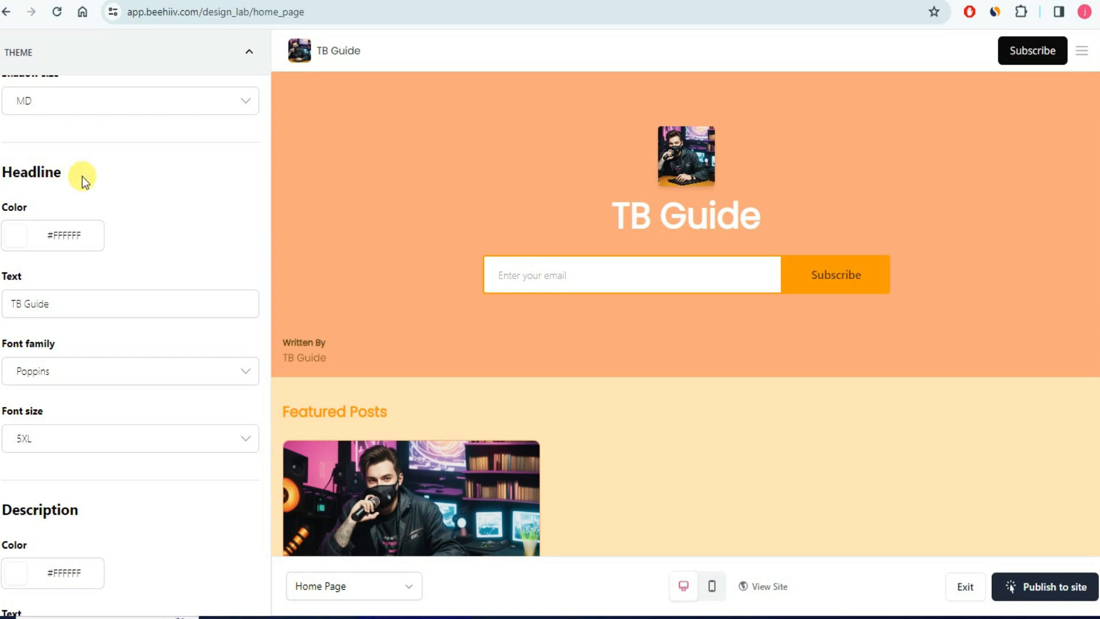
click(65, 306)
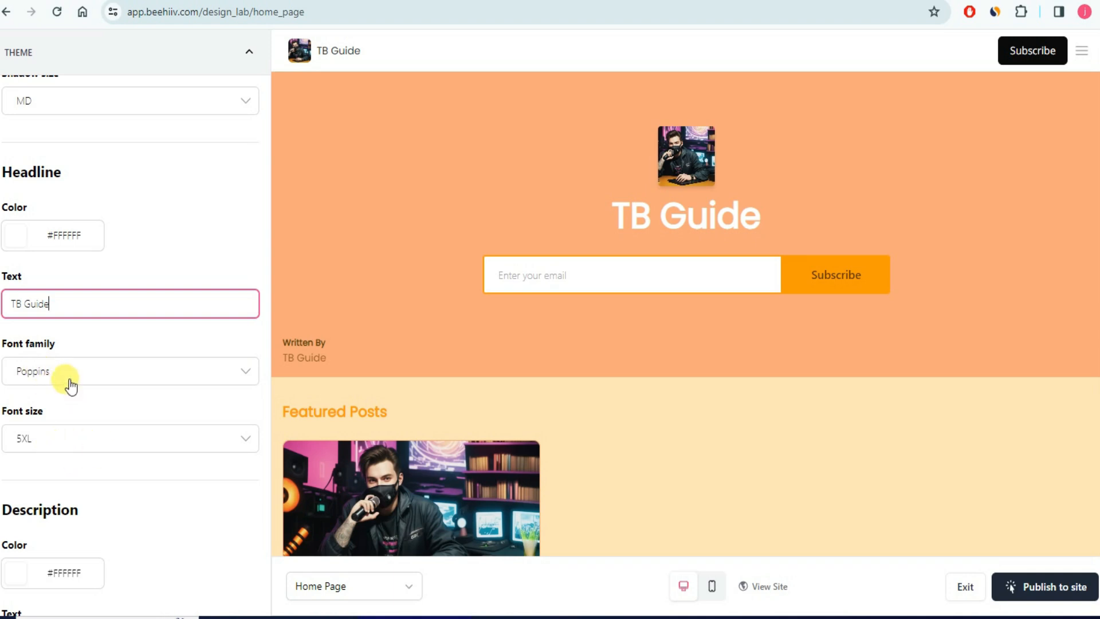
scroll(116, 481, down, 4)
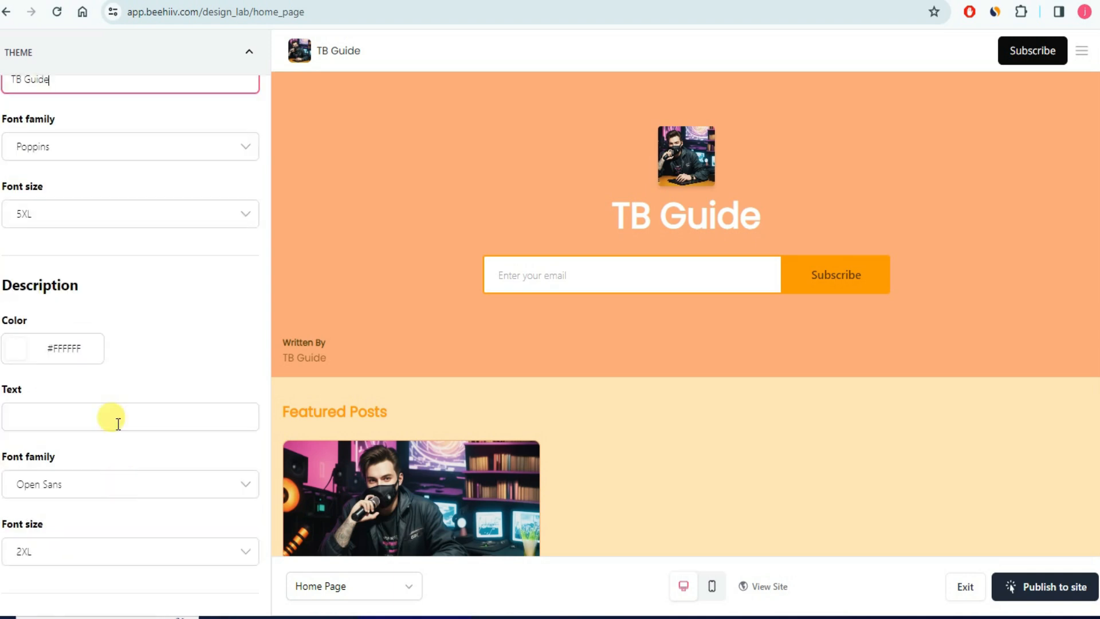
scroll(115, 353, down, 4)
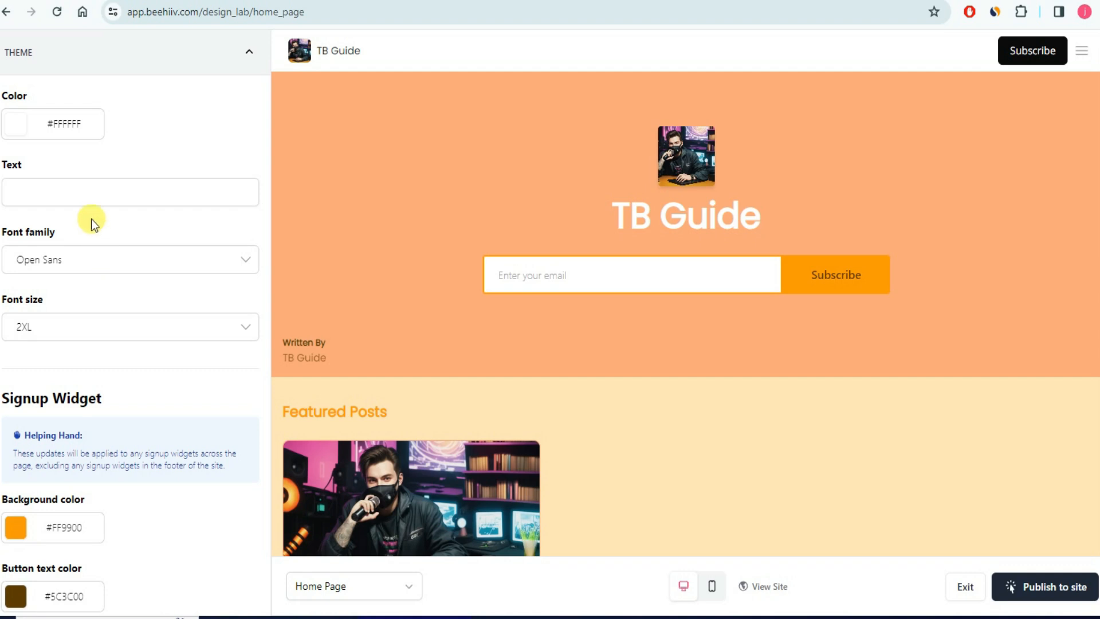
click(86, 194)
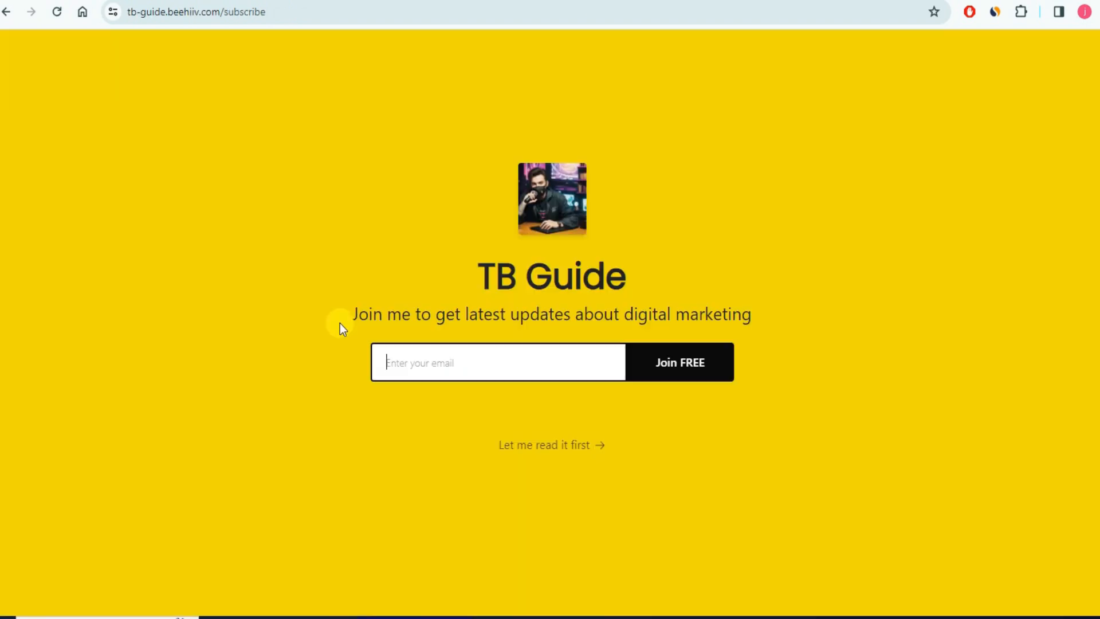
drag(344, 318, 763, 318)
key(ctrl+c)
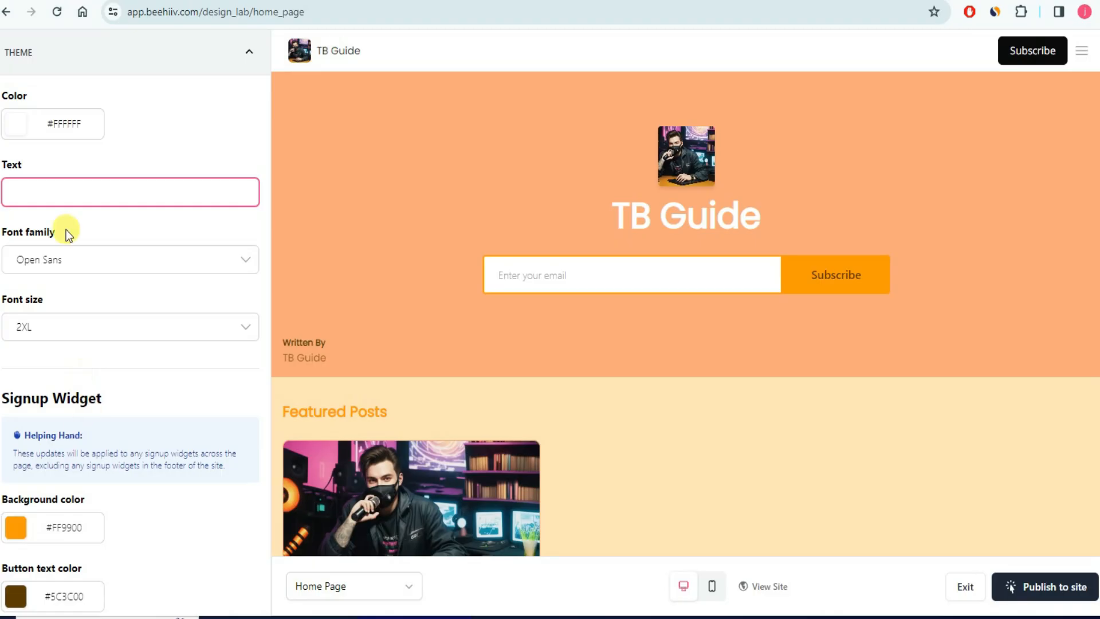
click(73, 190)
key(ctrl+v)
click(130, 219)
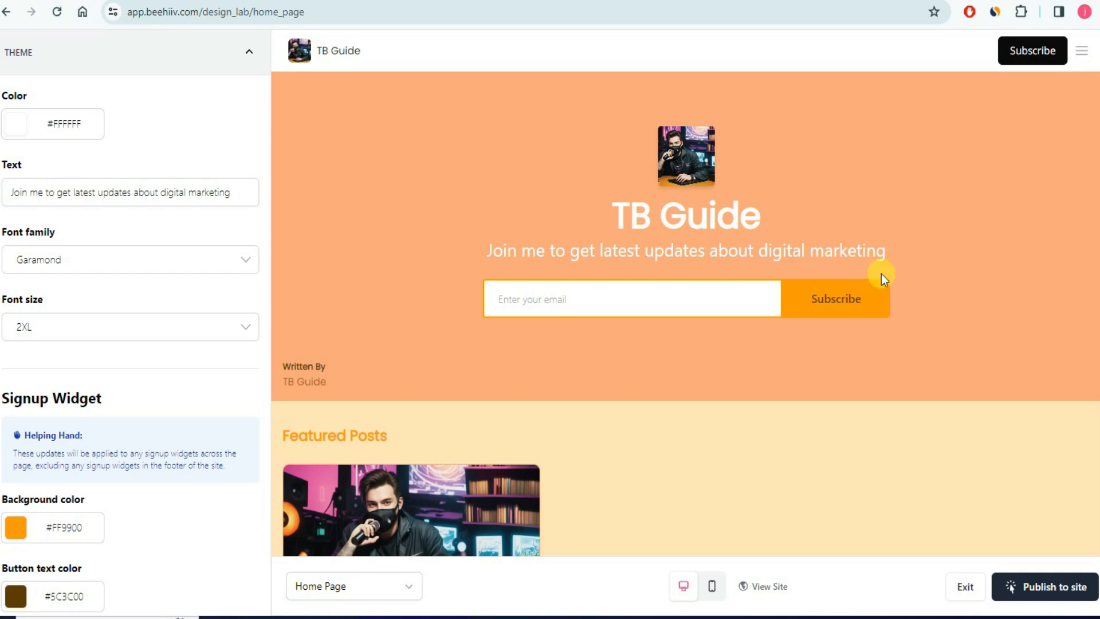
scroll(42, 345, down, 15)
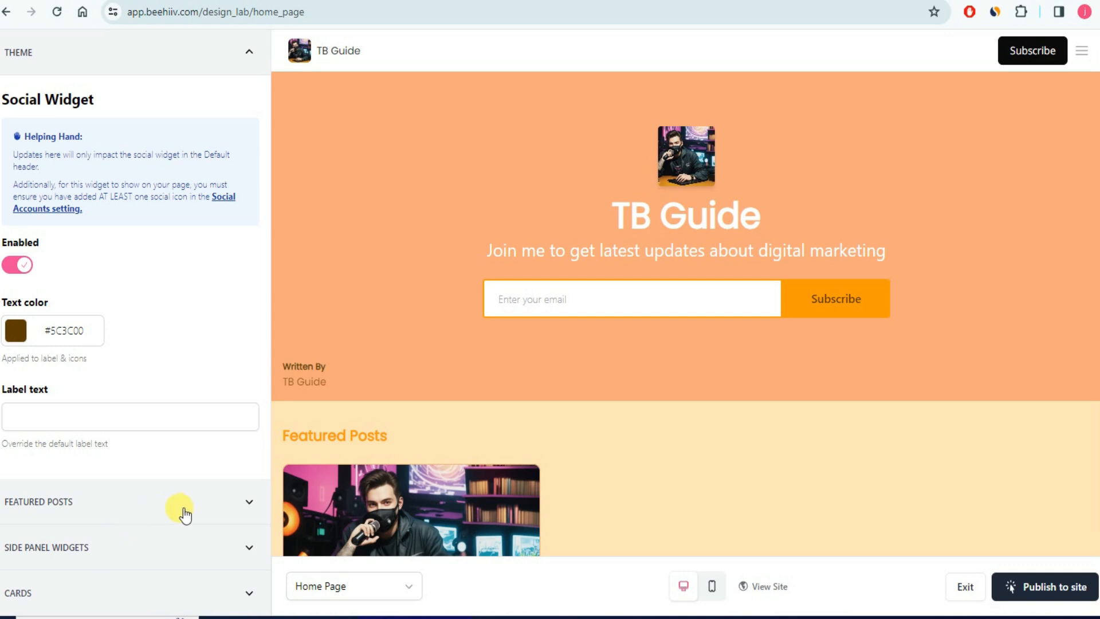
- Add E-commerce Affiliate Marketing as a second featured post on the home page
click(250, 505)
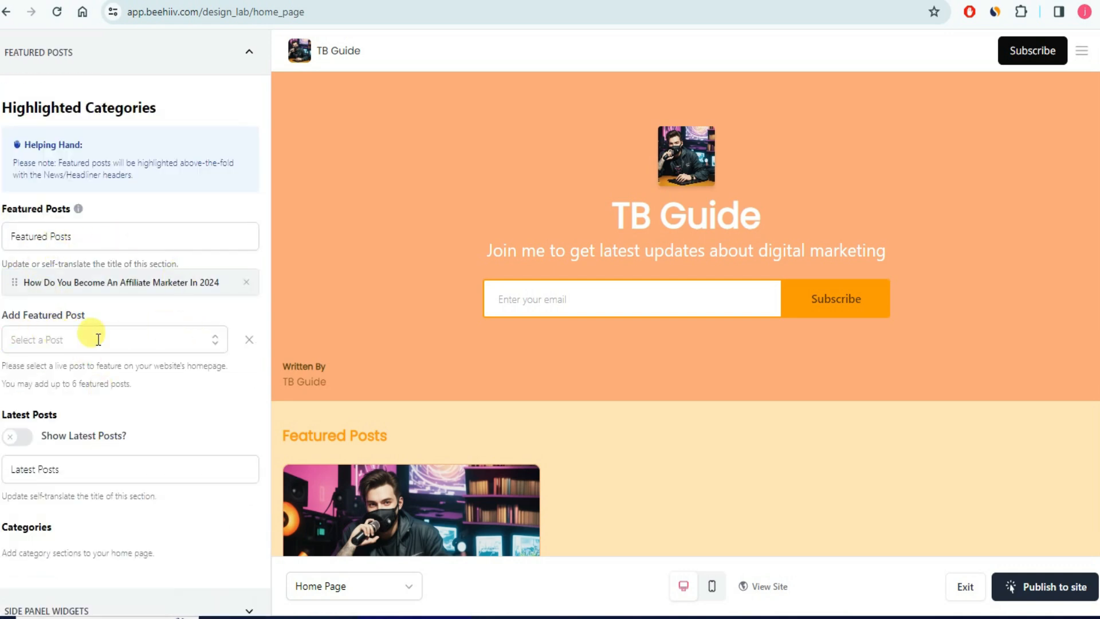
click(210, 338)
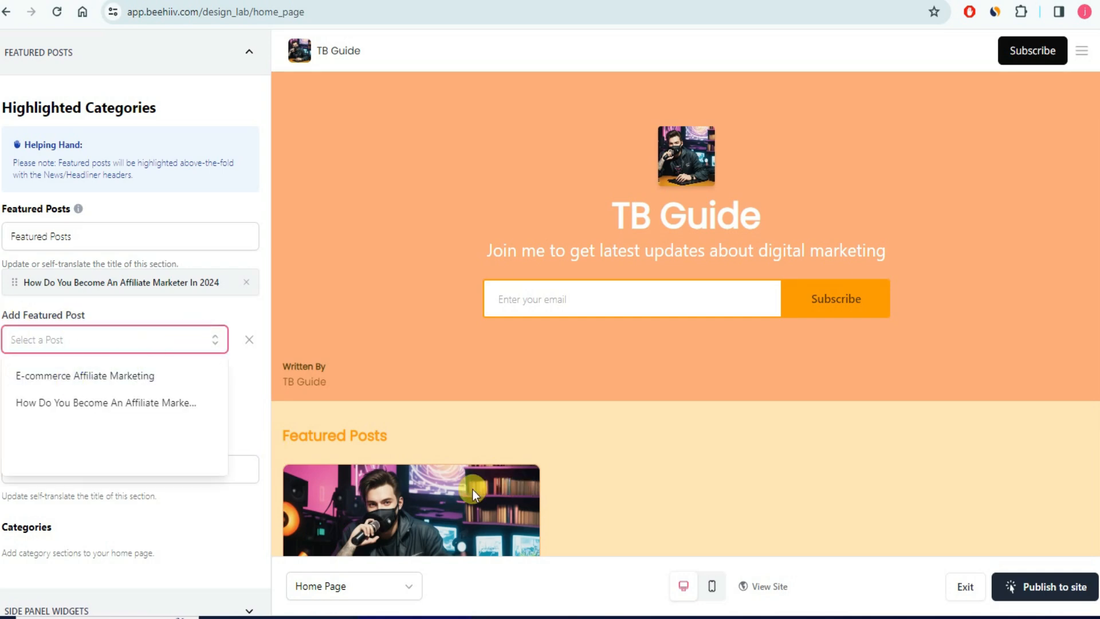
click(61, 375)
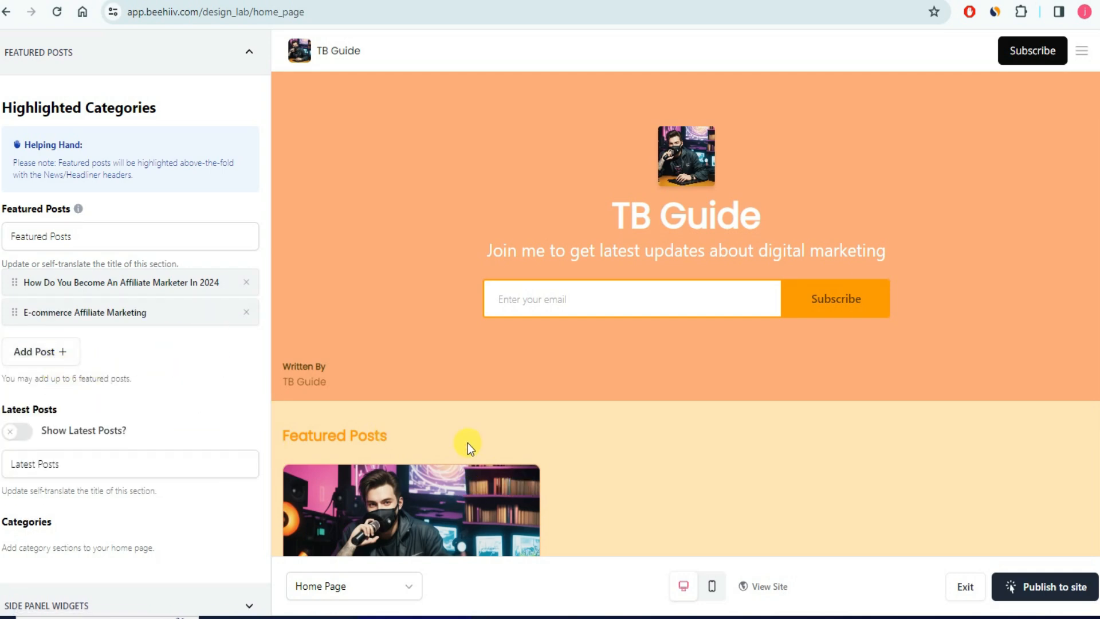
scroll(467, 442, down, 6)
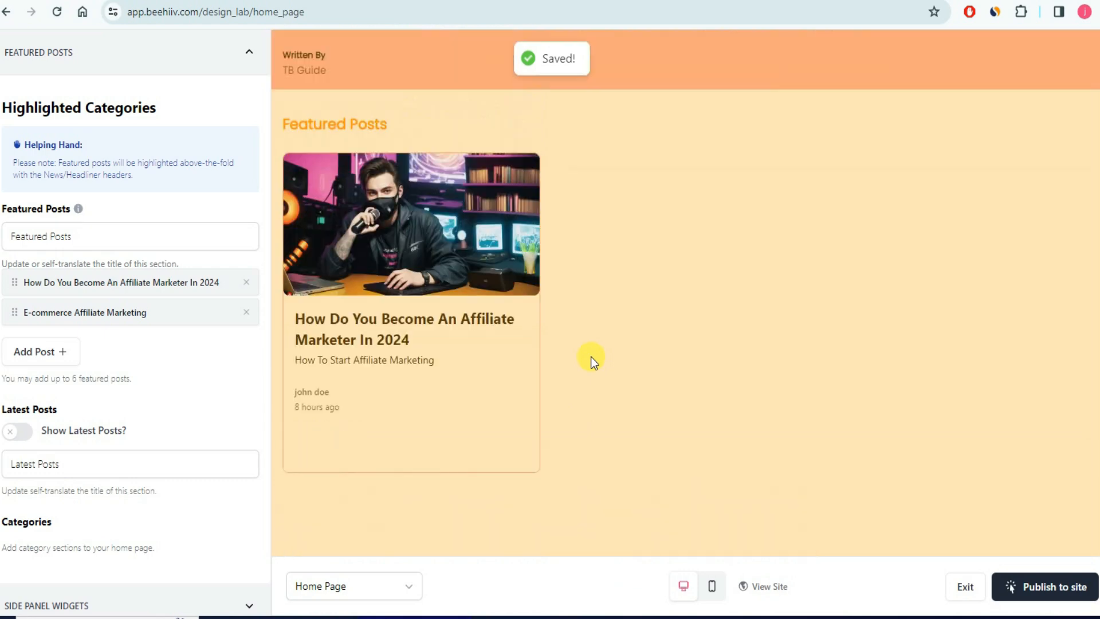
scroll(590, 356, down, 5)
scroll(157, 380, down, 1)
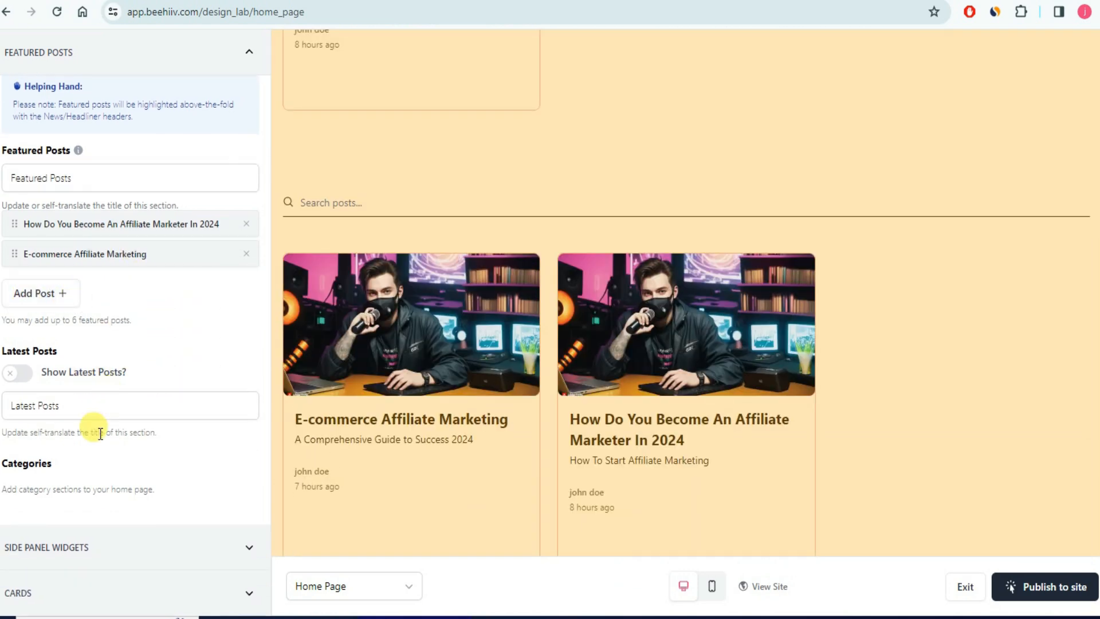
scroll(115, 367, up, 10)
scroll(395, 389, up, 7)
scroll(236, 191, up, 7)
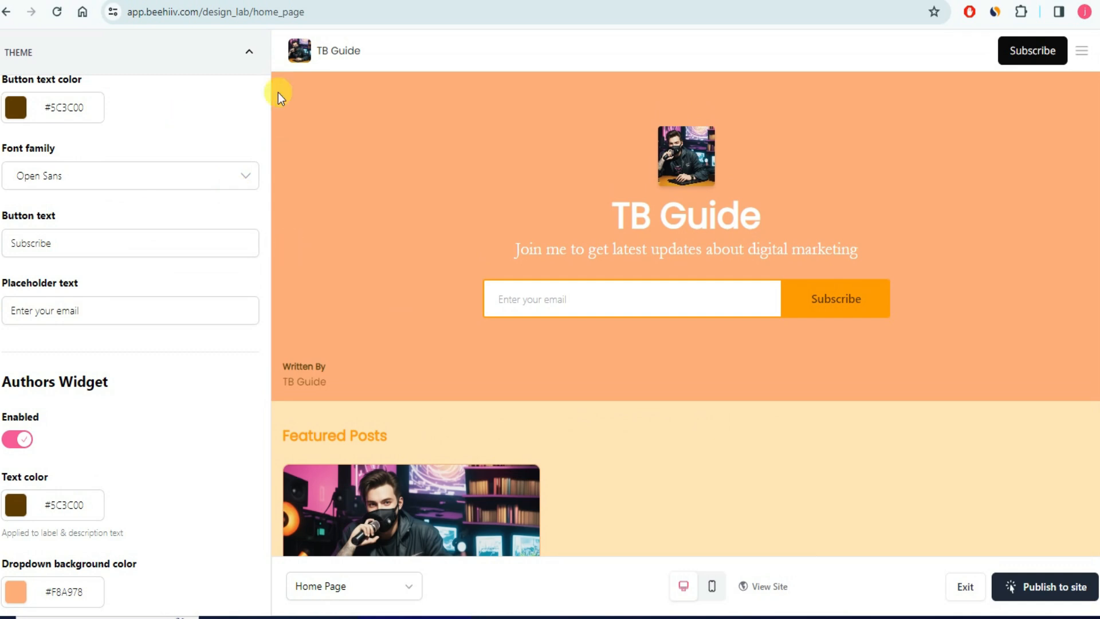
scroll(261, 65, down, 10)
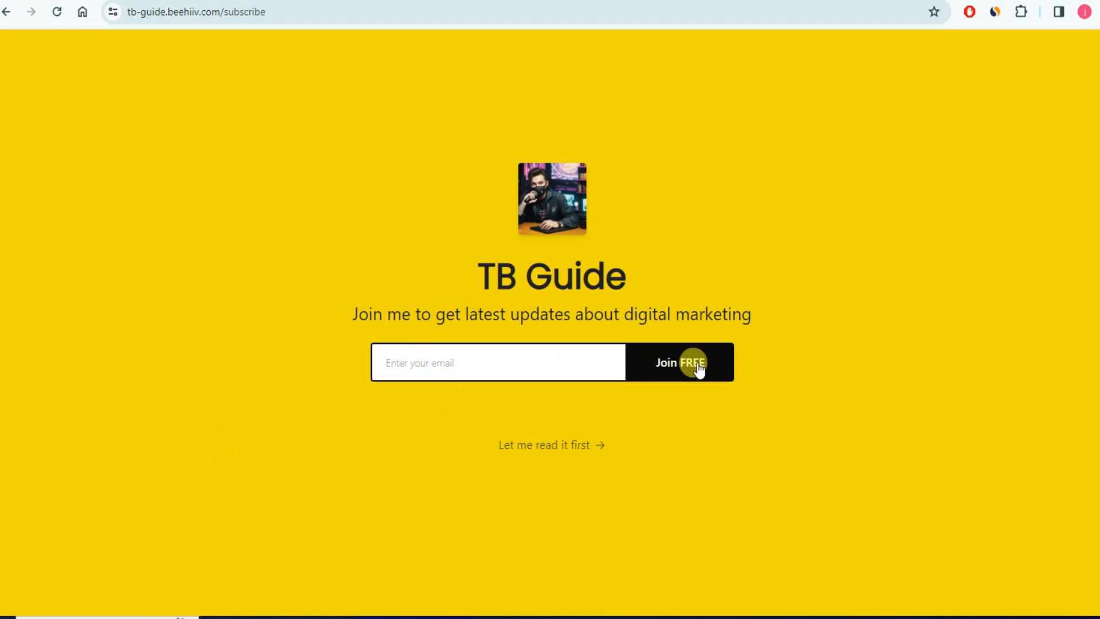
- Focus the email field on the live tb-guide.beehiiv.com/subscribe page
click(462, 358)
- Scroll the live TB Guide home page to the footer and back, checking both featured posts
scroll(590, 410, down, 8)
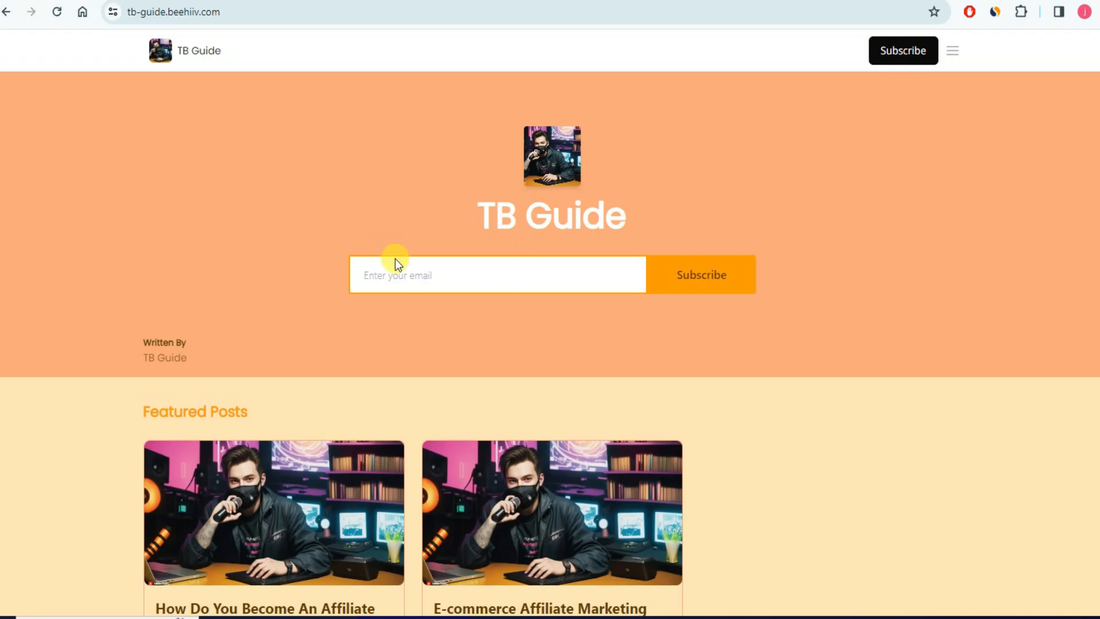
scroll(401, 269, down, 5)
scroll(241, 321, down, 8)
scroll(684, 308, up, 5)
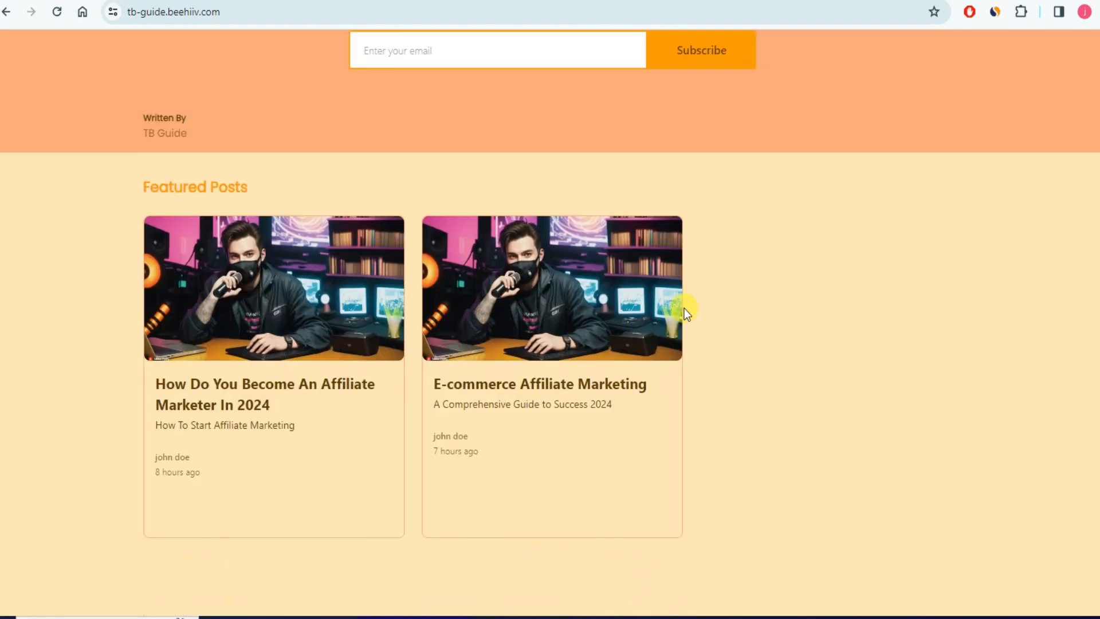
scroll(761, 335, up, 4)
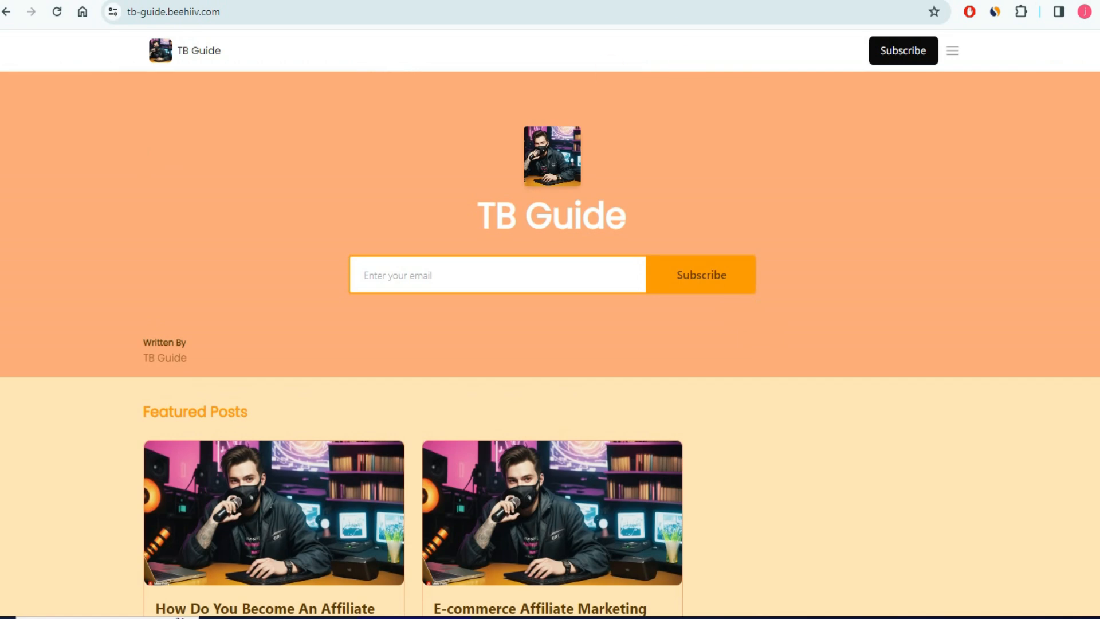
scroll(754, 331, down, 7)
scroll(755, 332, up, 7)
scroll(737, 373, down, 10)
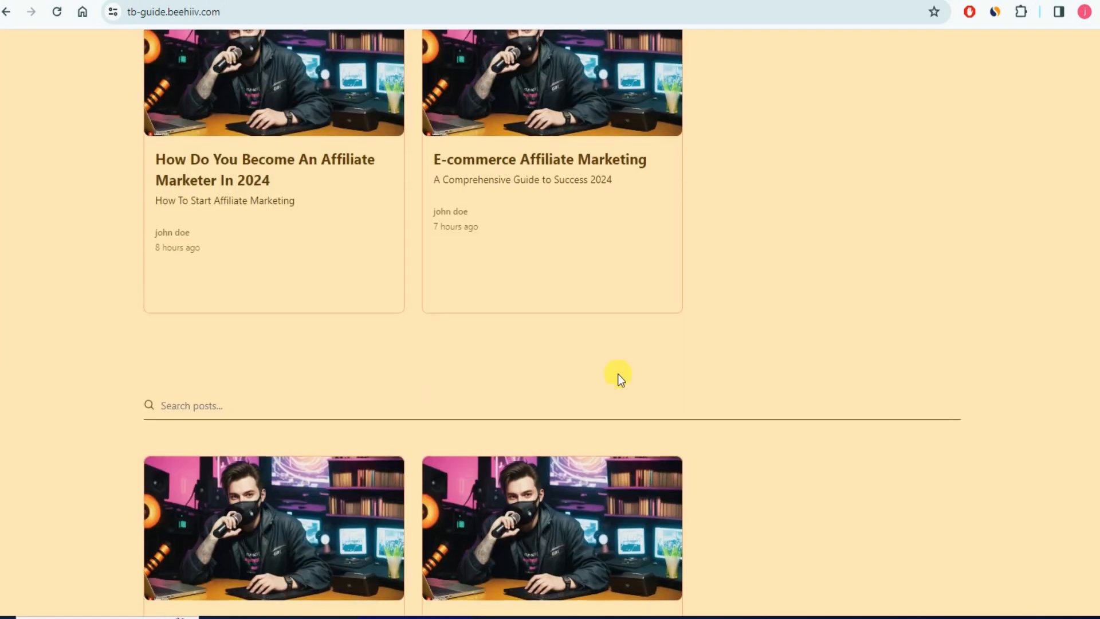
scroll(758, 373, down, 4)
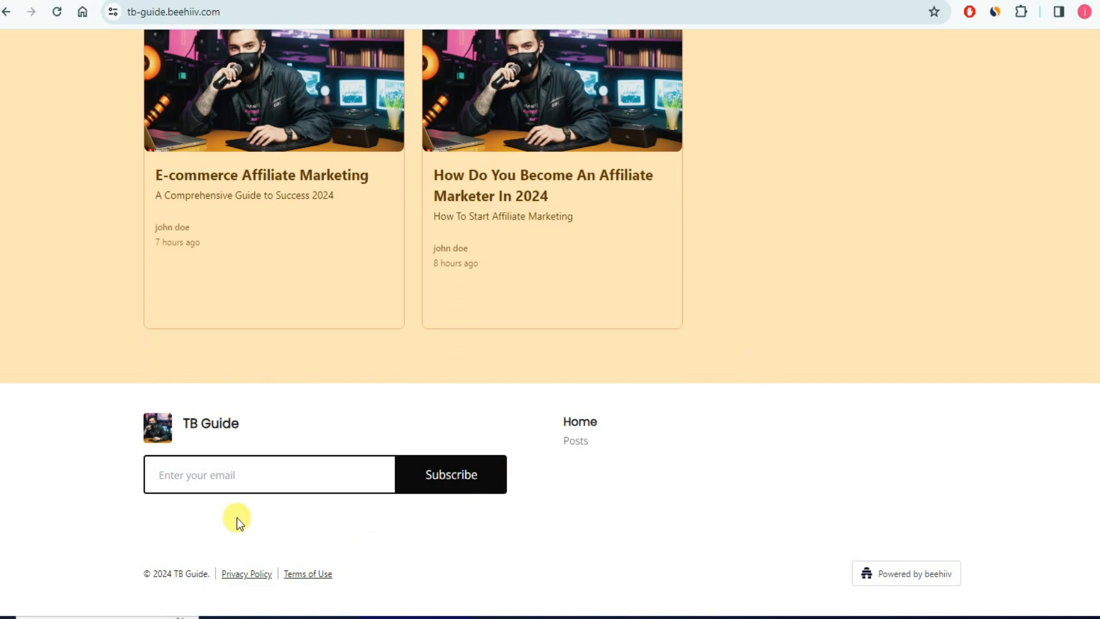
scroll(704, 485, up, 15)
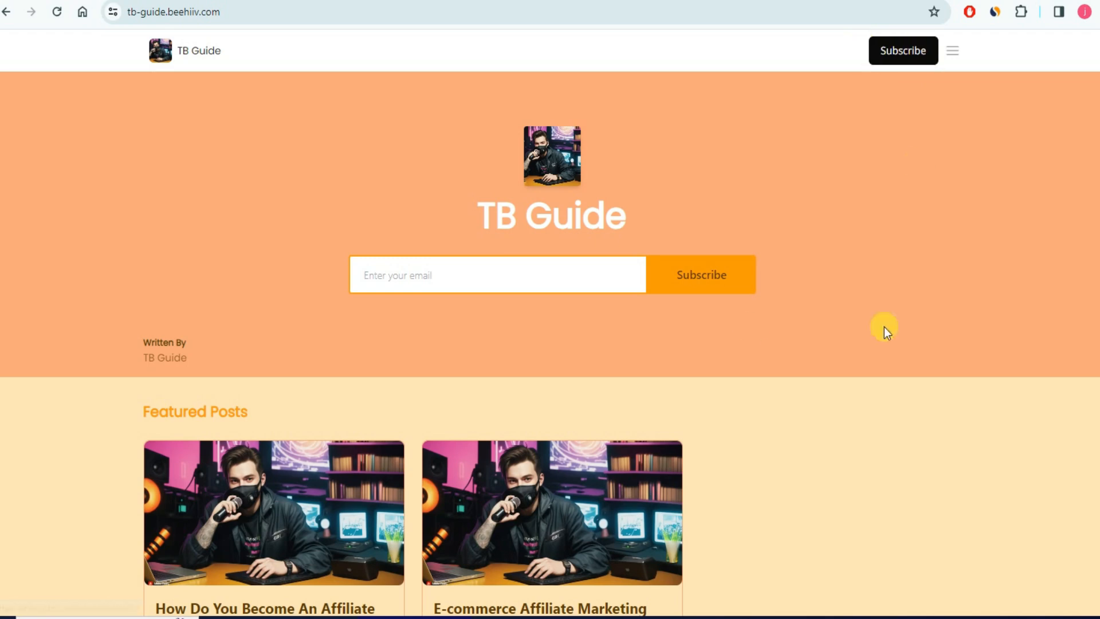
scroll(544, 385, down, 8)
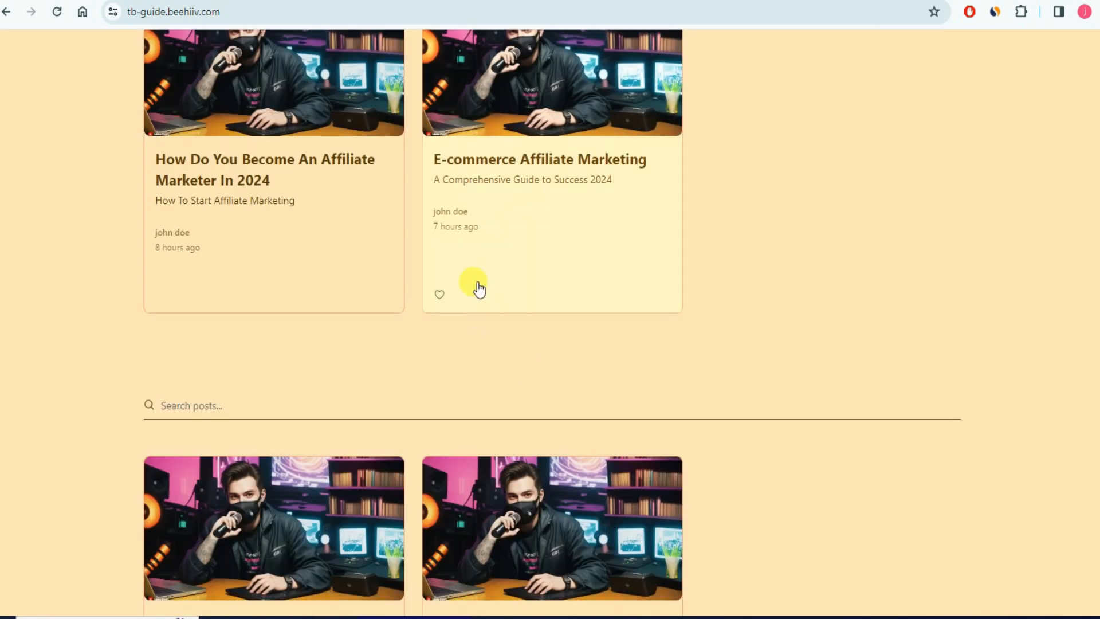
scroll(572, 289, down, 8)
scroll(695, 285, up, 16)
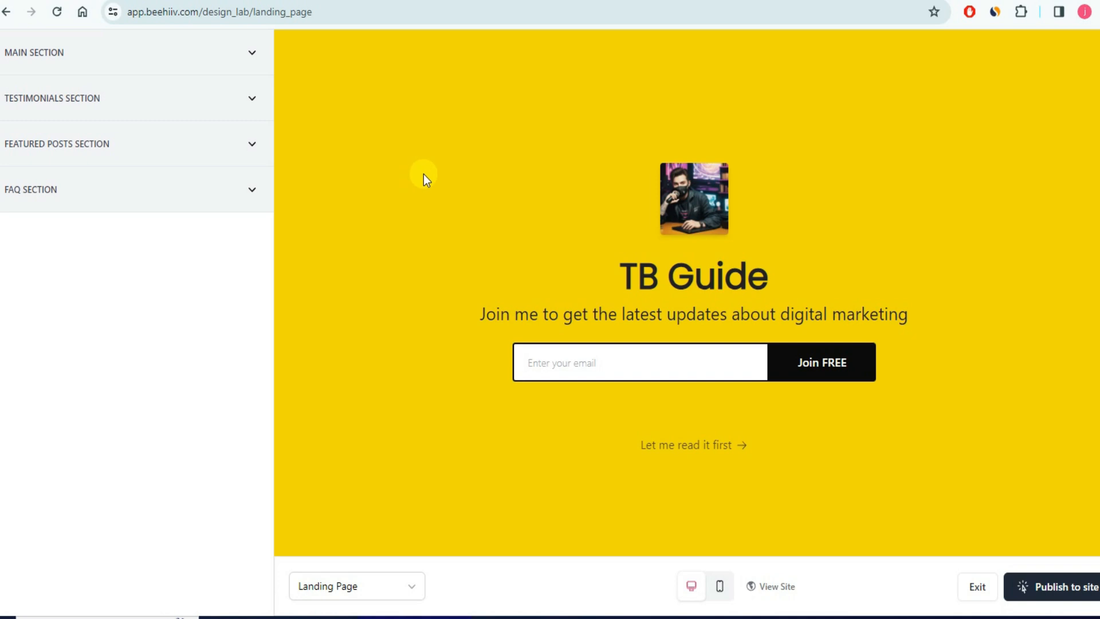
- Preview the TB Guide landing page in mobile layout, then return to desktop
scroll(396, 408, down, 4)
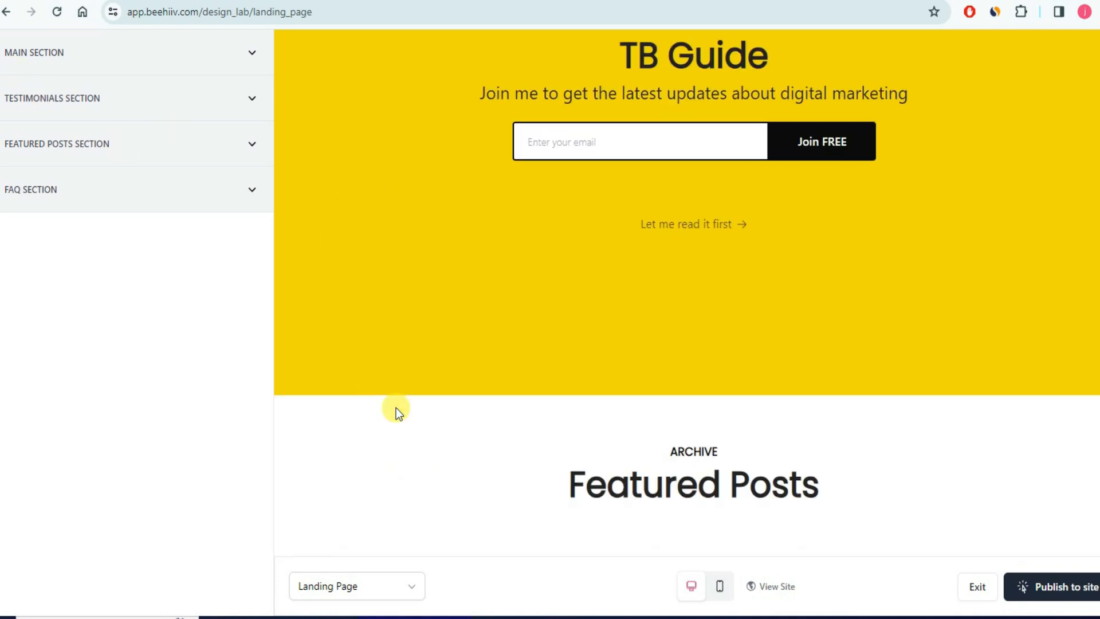
scroll(498, 336, down, 4)
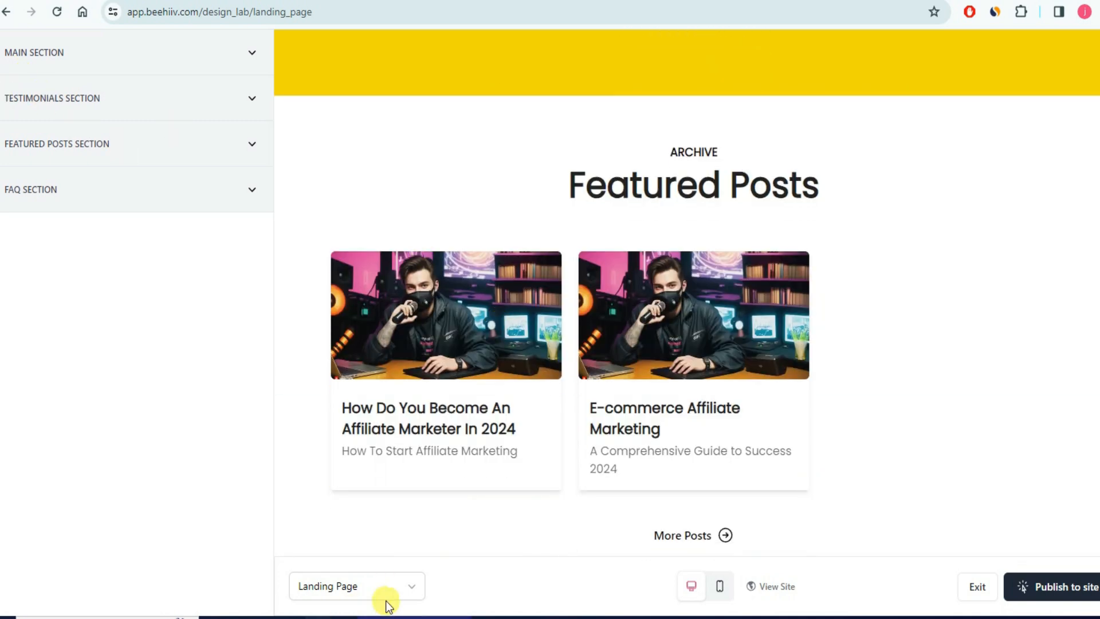
scroll(480, 378, up, 9)
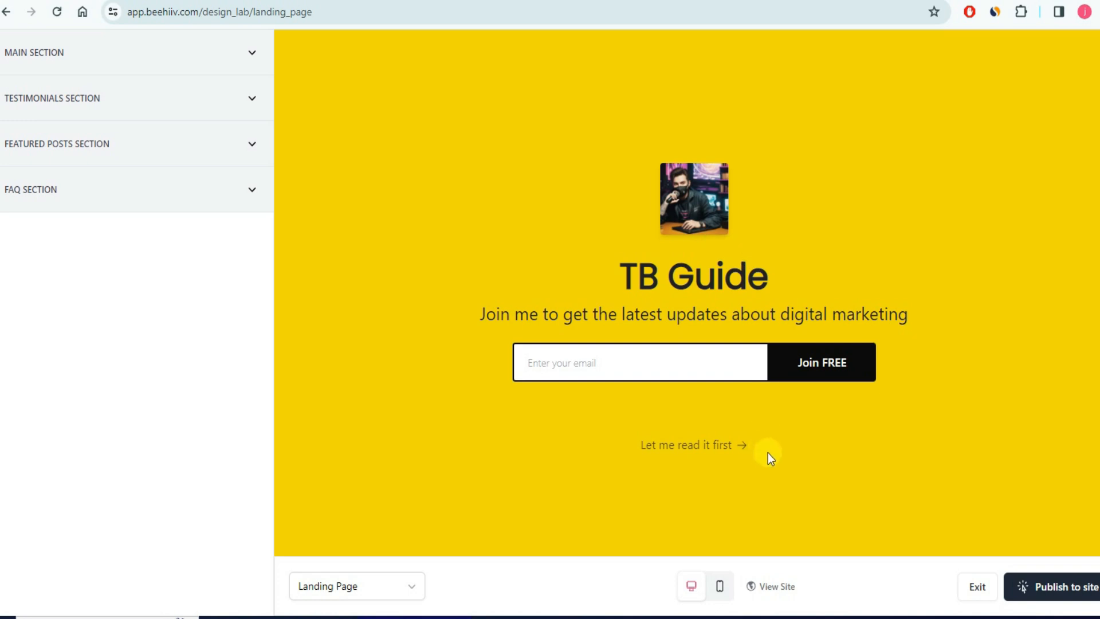
click(719, 587)
click(691, 587)
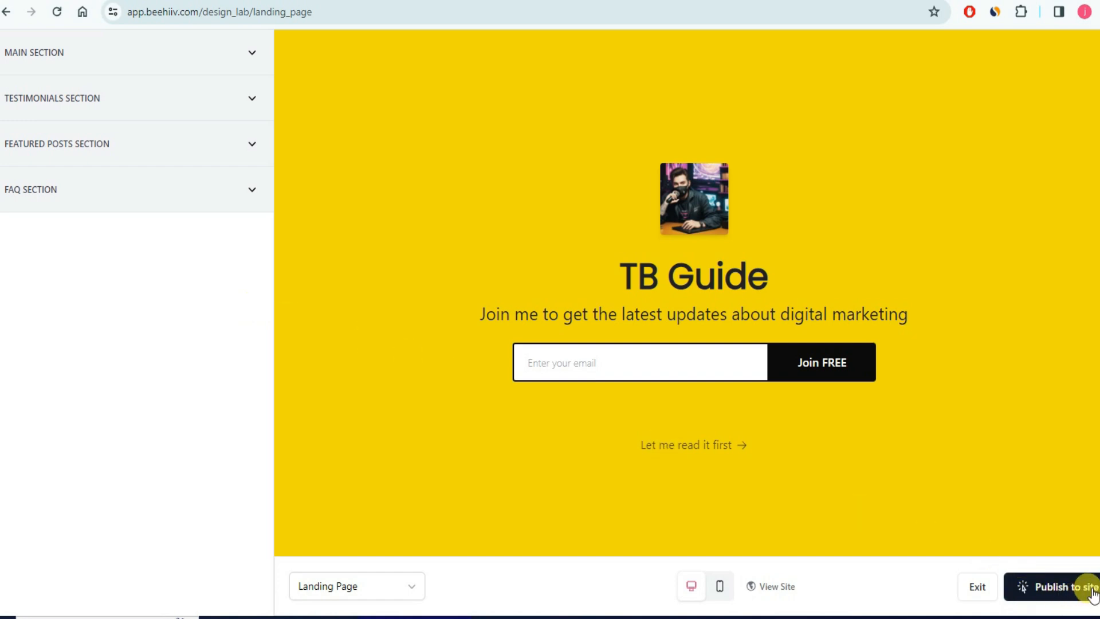
- Exit Design Lab and go back from Settings to the publication dashboard
click(988, 596)
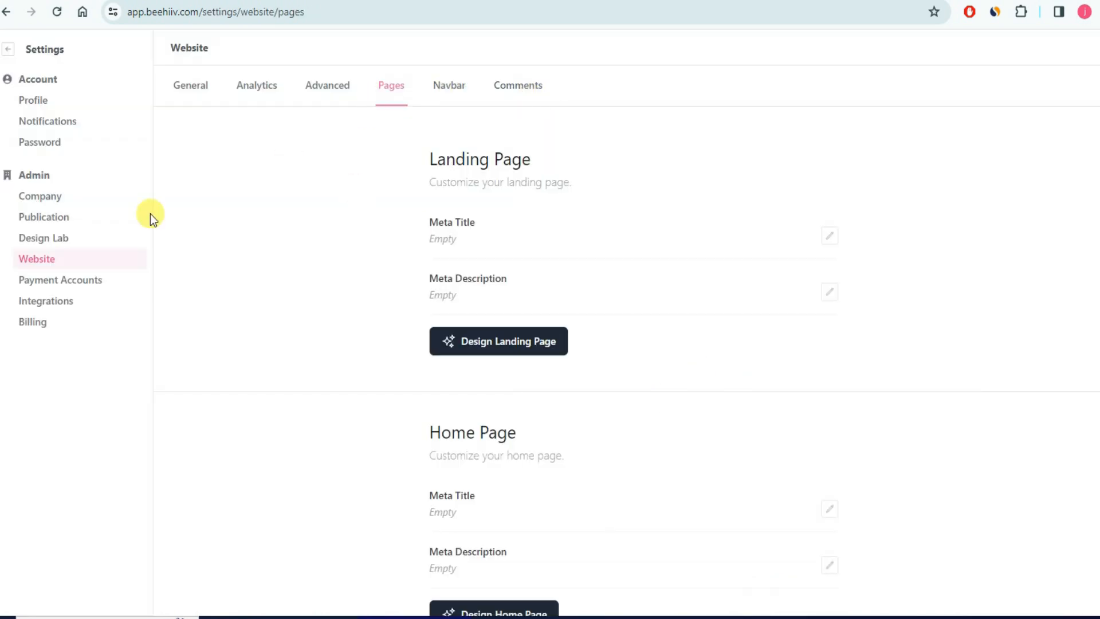
click(15, 50)
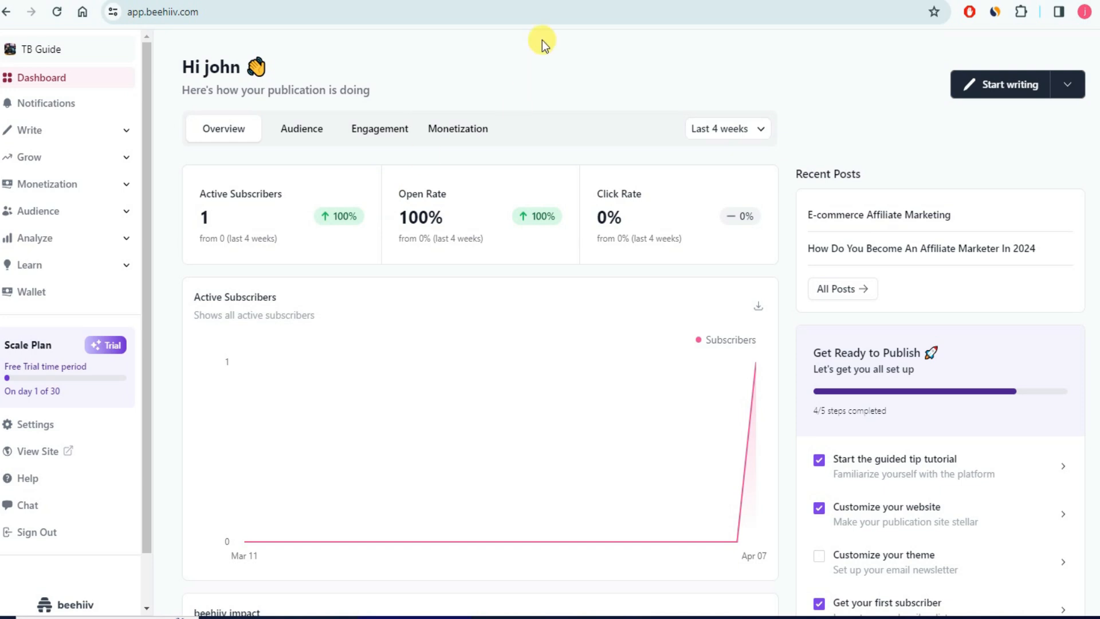
click(571, 2)
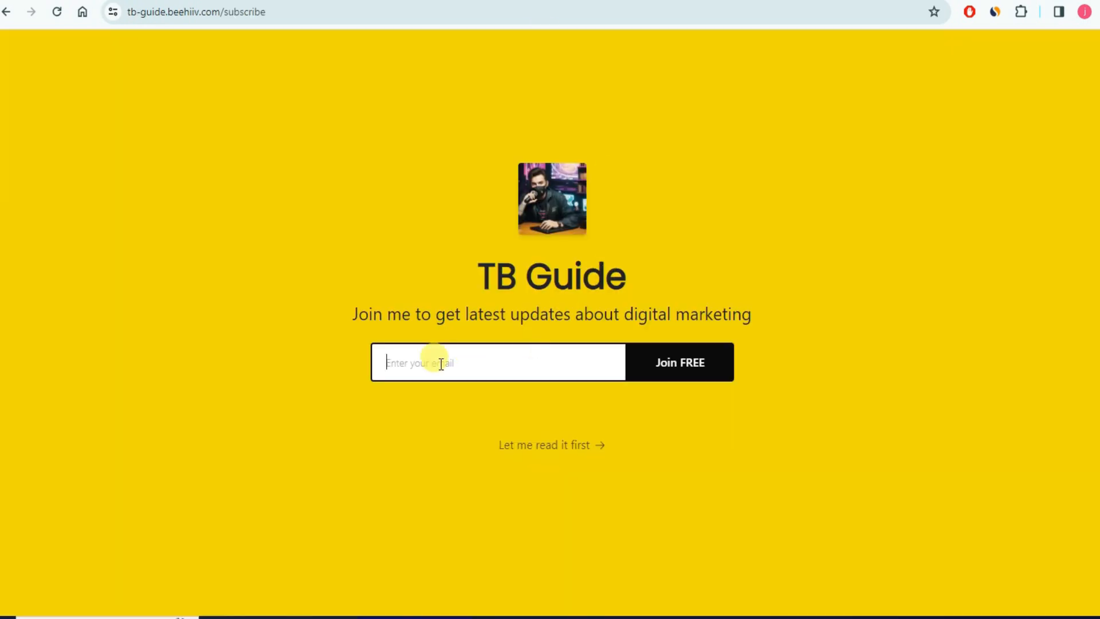
click(172, 2)
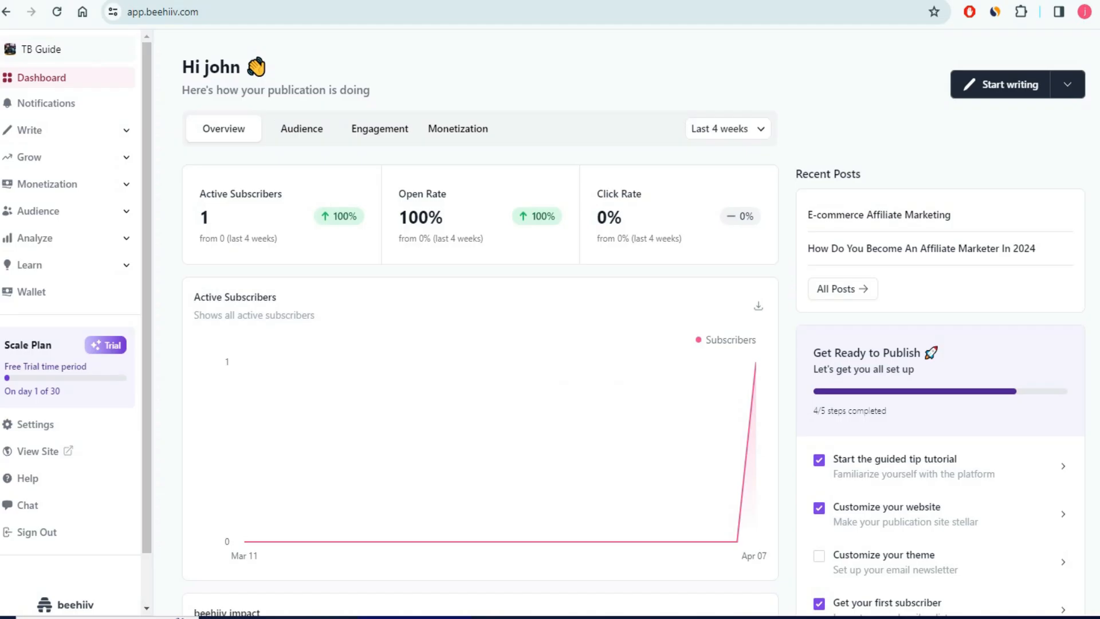
scroll(905, 293, down, 4)
scroll(1011, 243, down, 7)
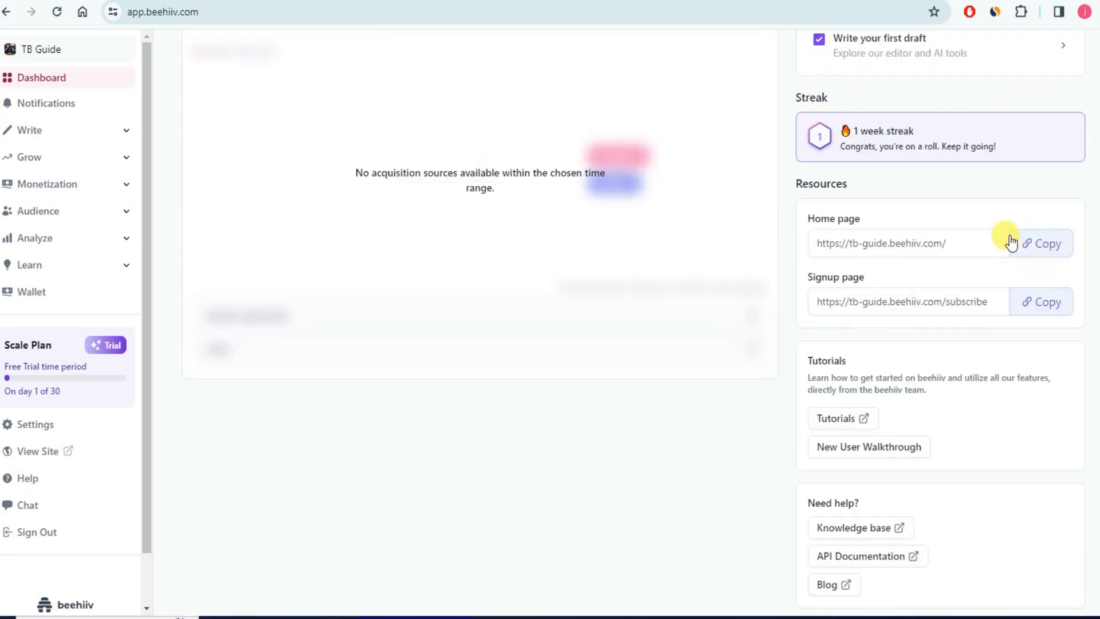
scroll(1011, 244, down, 1)
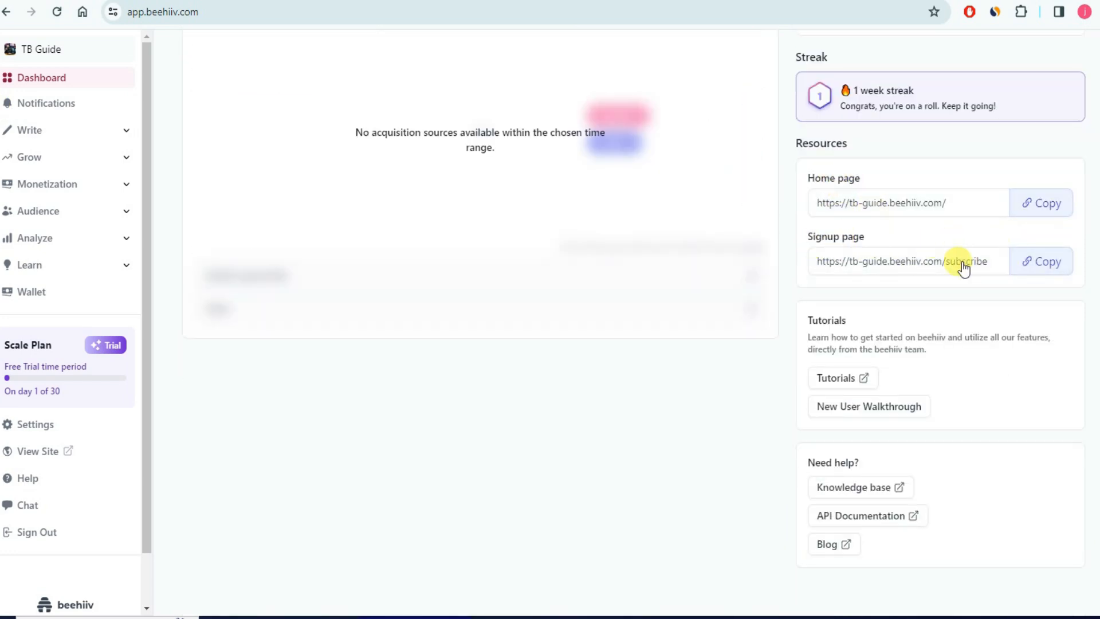
click(1036, 263)
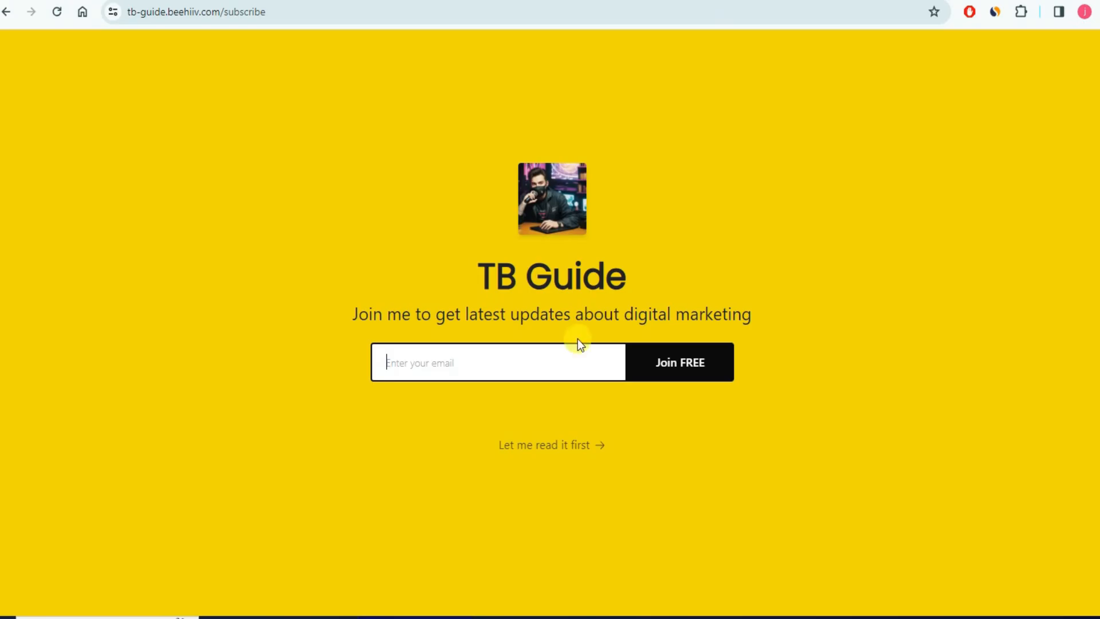
click(538, 358)
text(dfsdhfdlh)
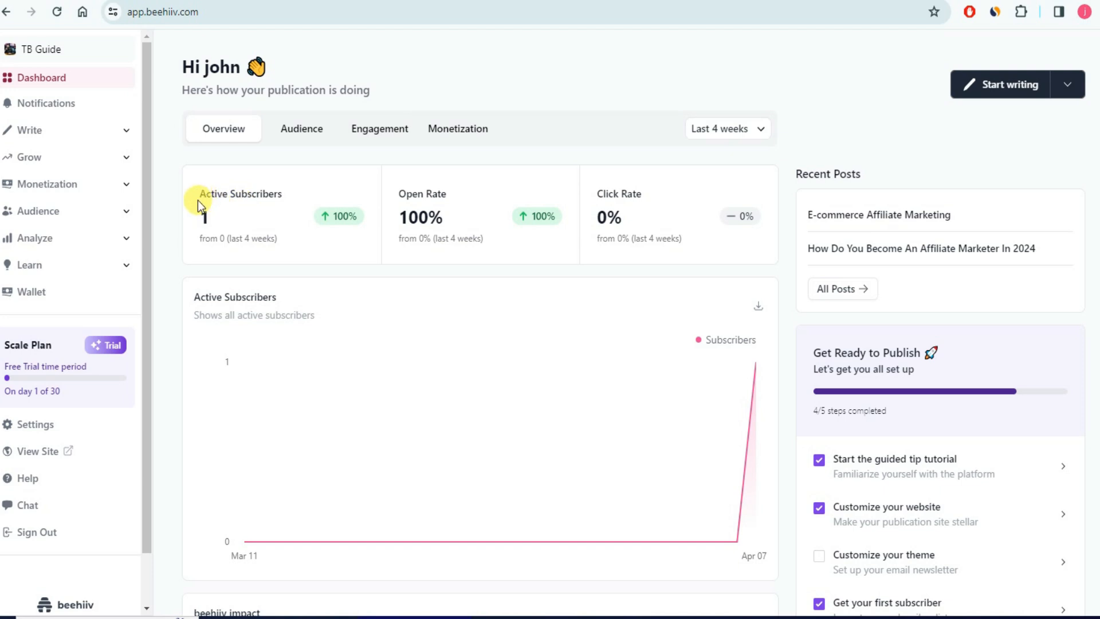
- Open Audience > Subscribers to see the one active website-direct subscriber from April 7, 2024
drag(200, 195, 286, 197)
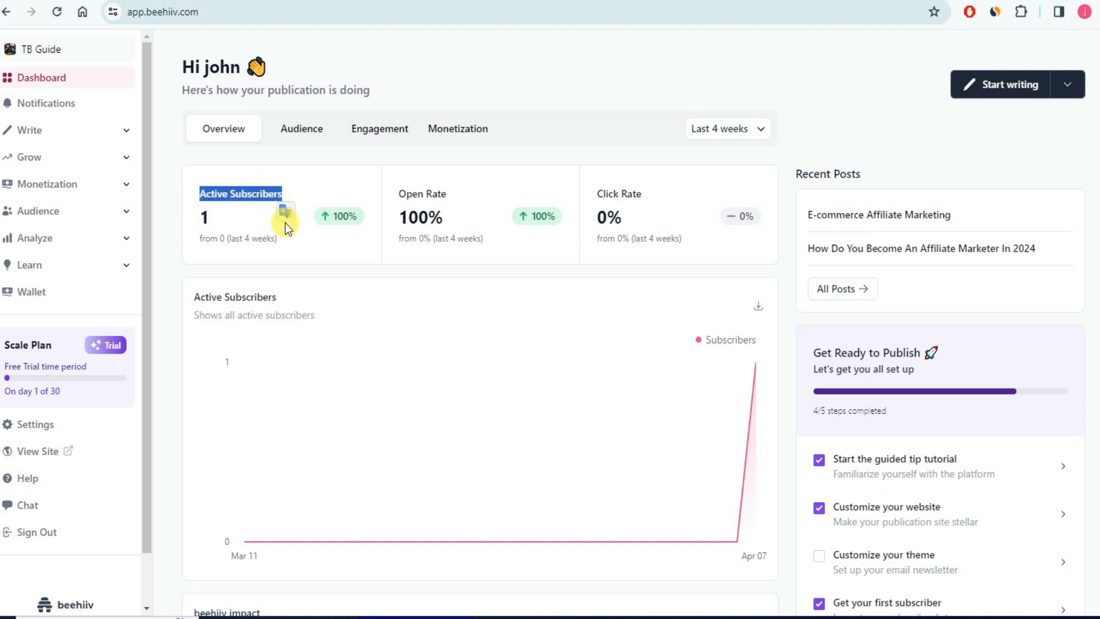
click(164, 246)
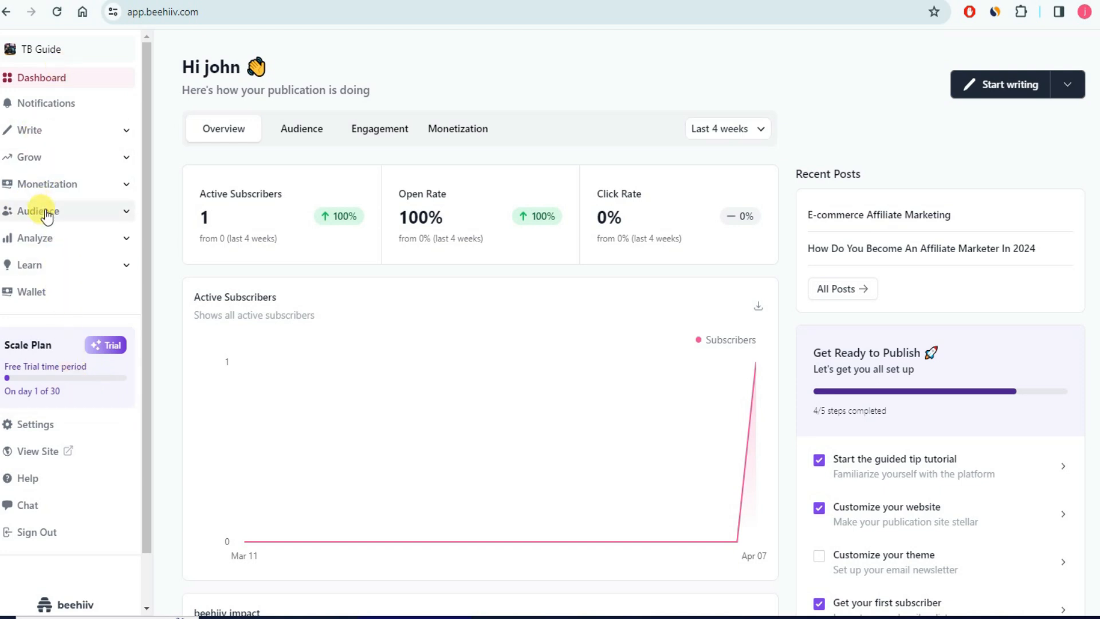
click(117, 219)
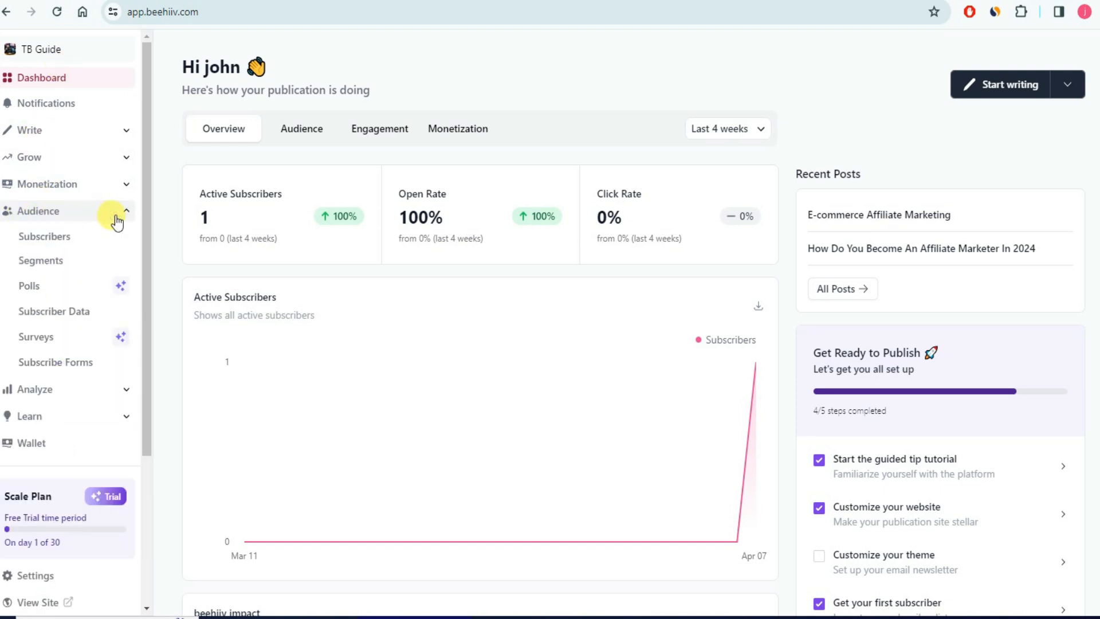
click(50, 245)
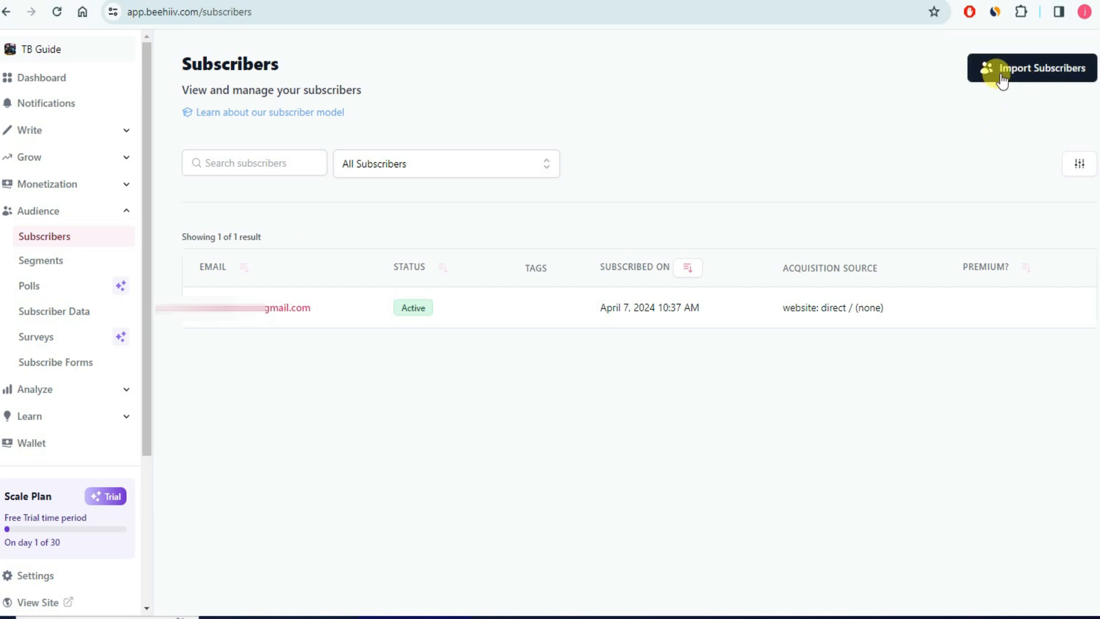
- Look at the Import Subscribers CSV upload form, then return to the dashboard without importing
click(1041, 80)
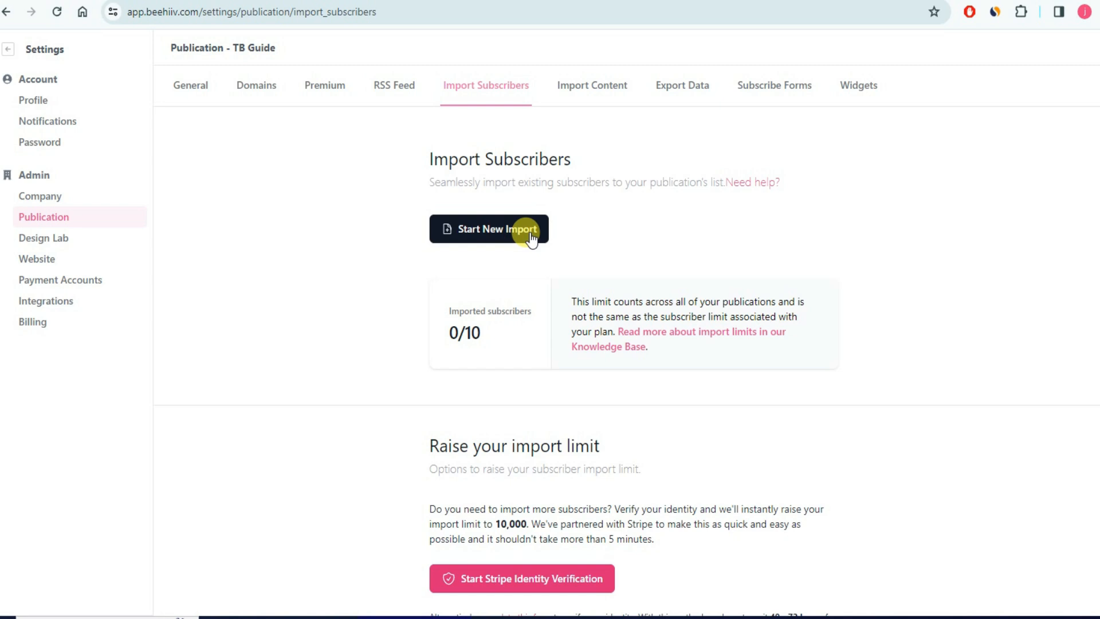
click(496, 234)
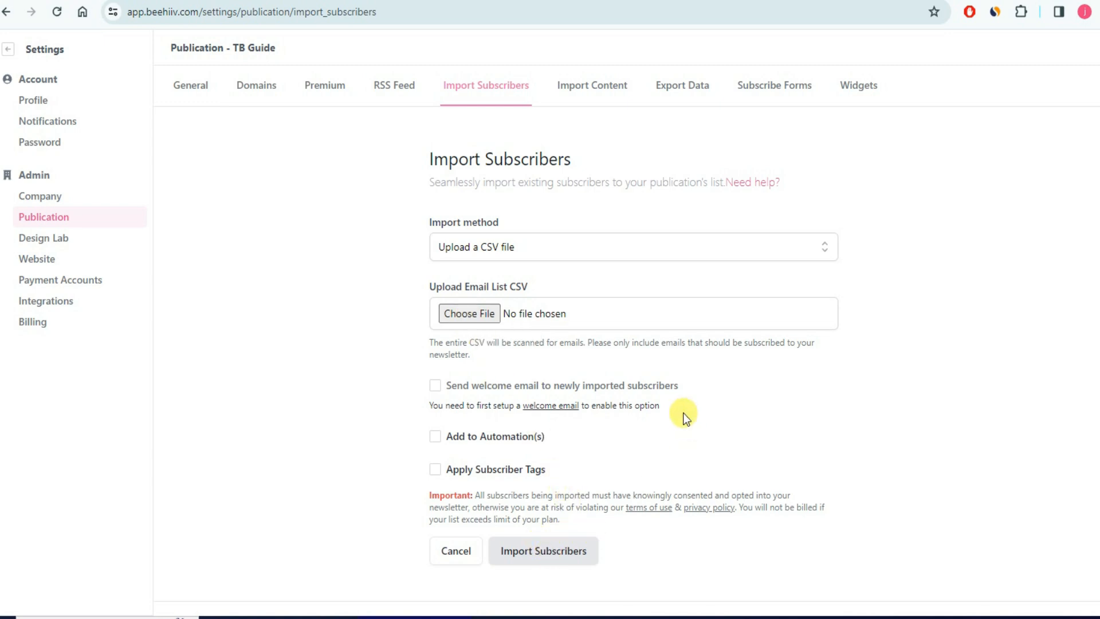
click(11, 50)
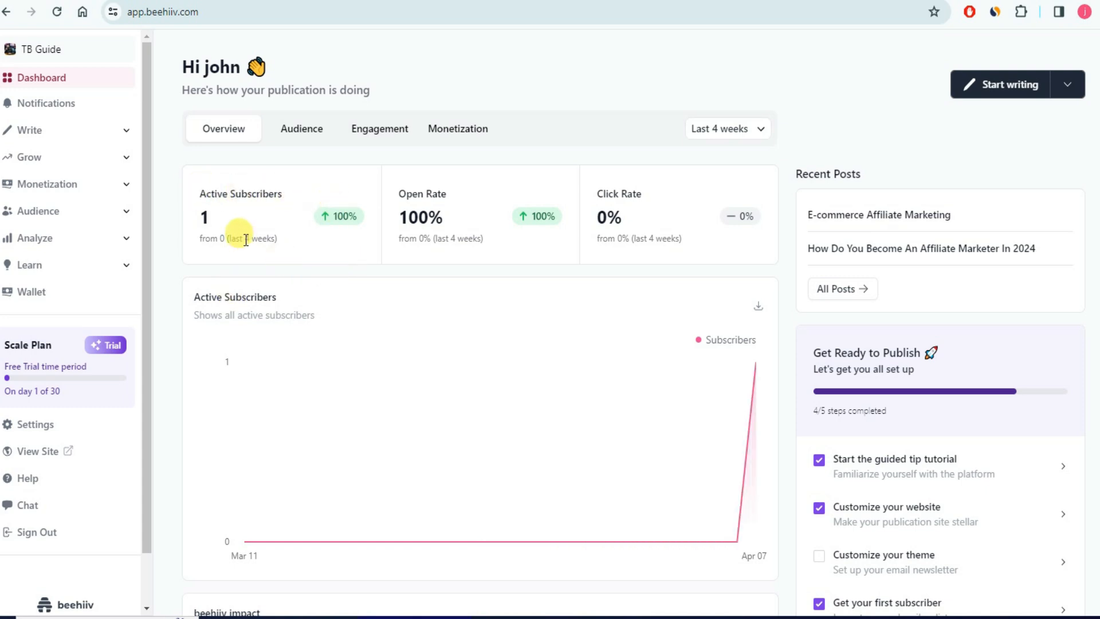
- Start a new static segment named 'digital marketing' from Audience > Segments
click(89, 212)
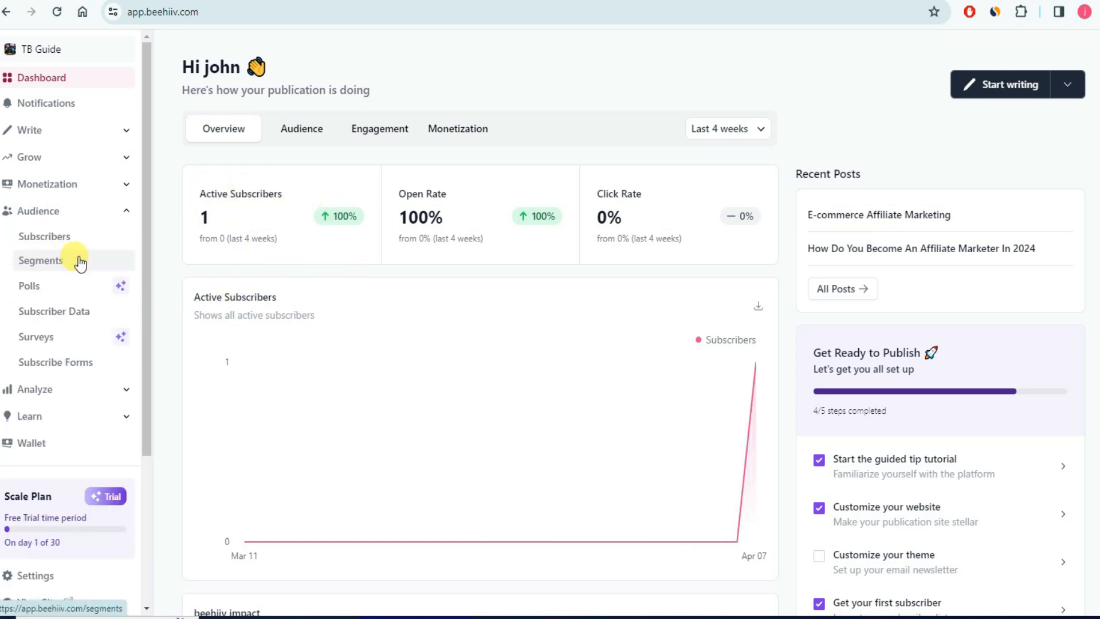
click(50, 245)
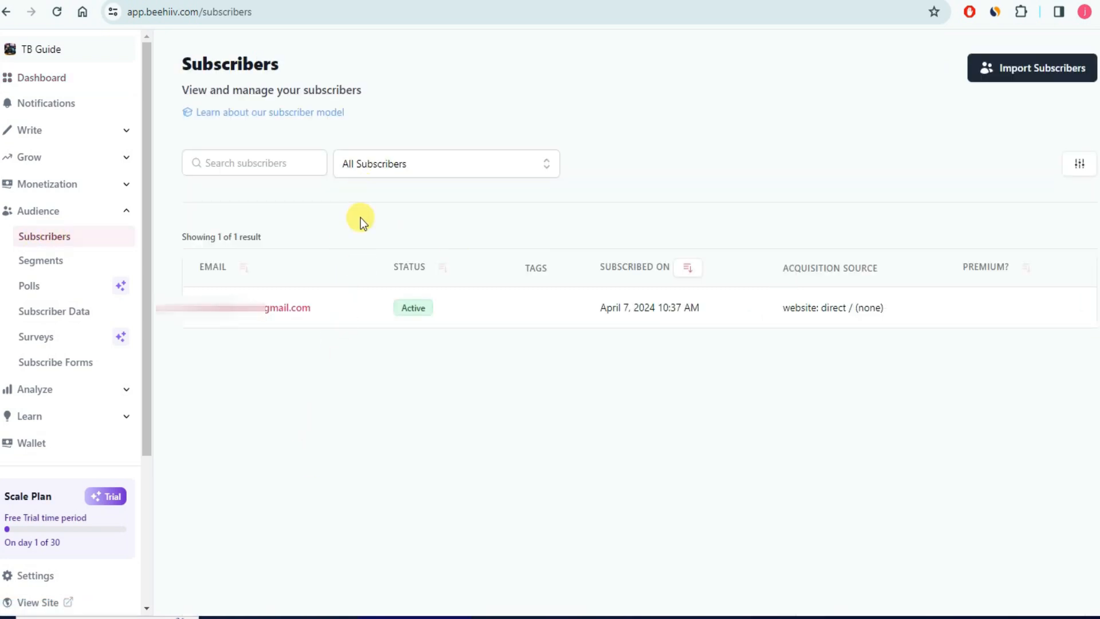
click(45, 268)
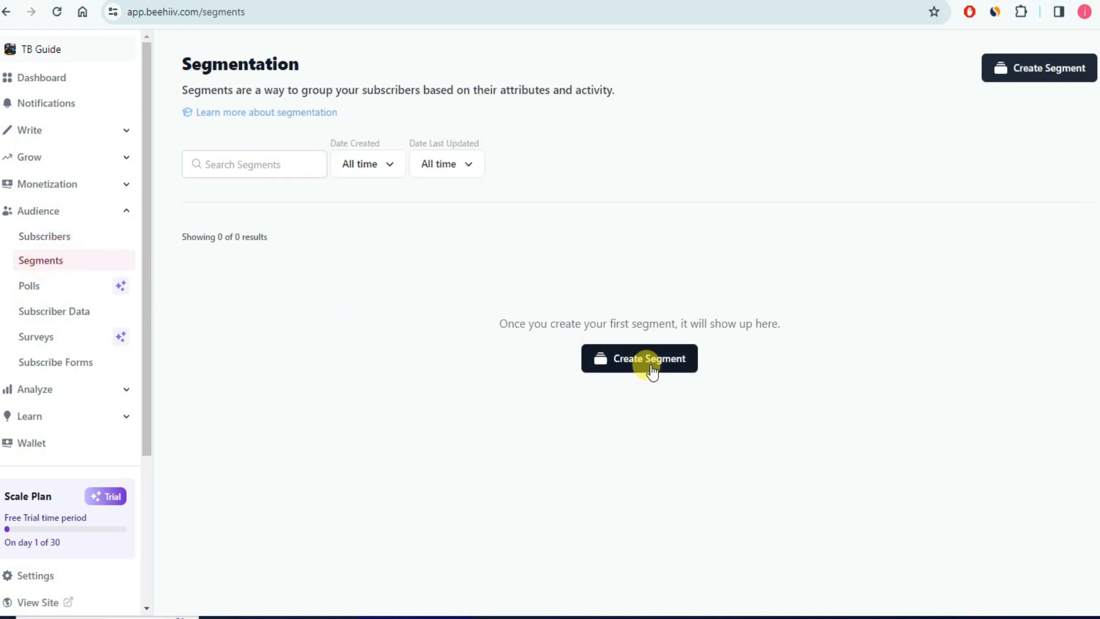
click(648, 368)
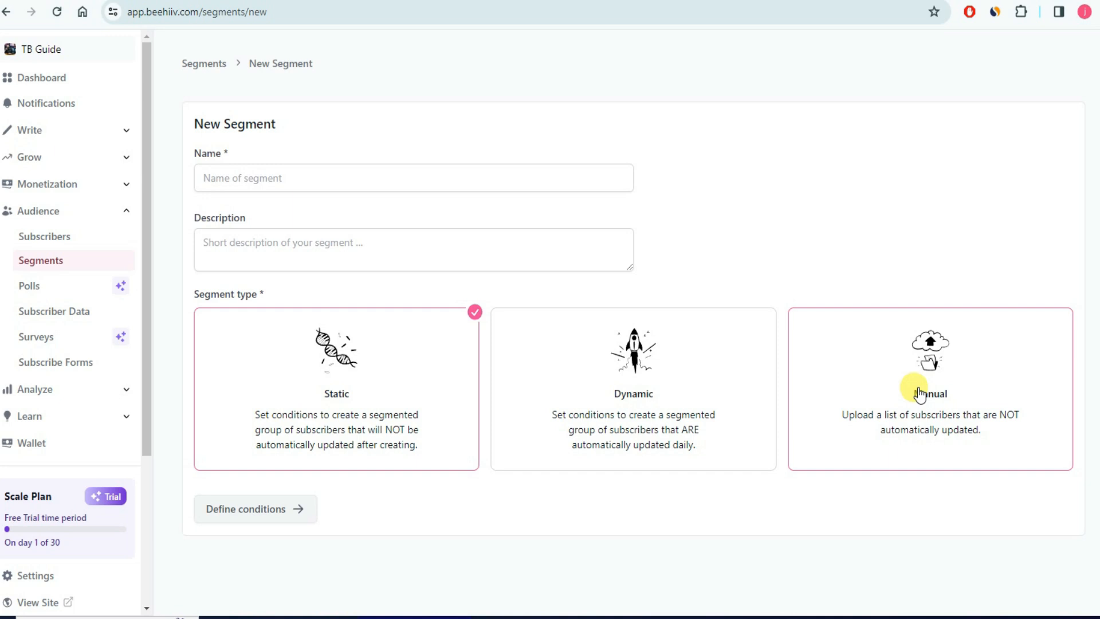
click(399, 180)
text(digital marketing)
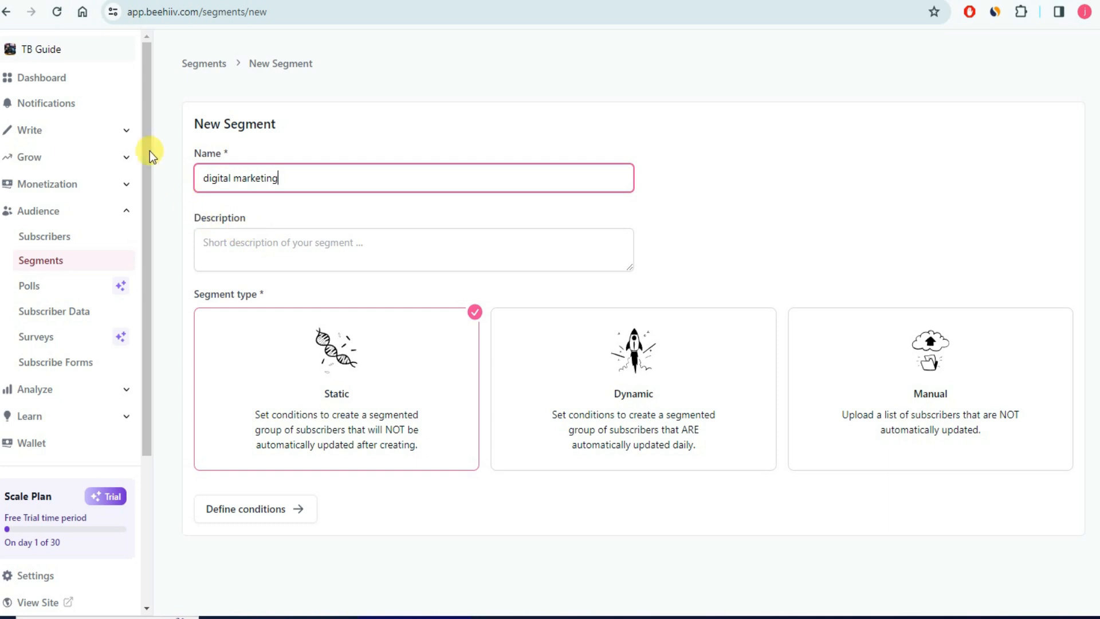
- Expand the Write section in the sidebar to list the writing pages
click(127, 134)
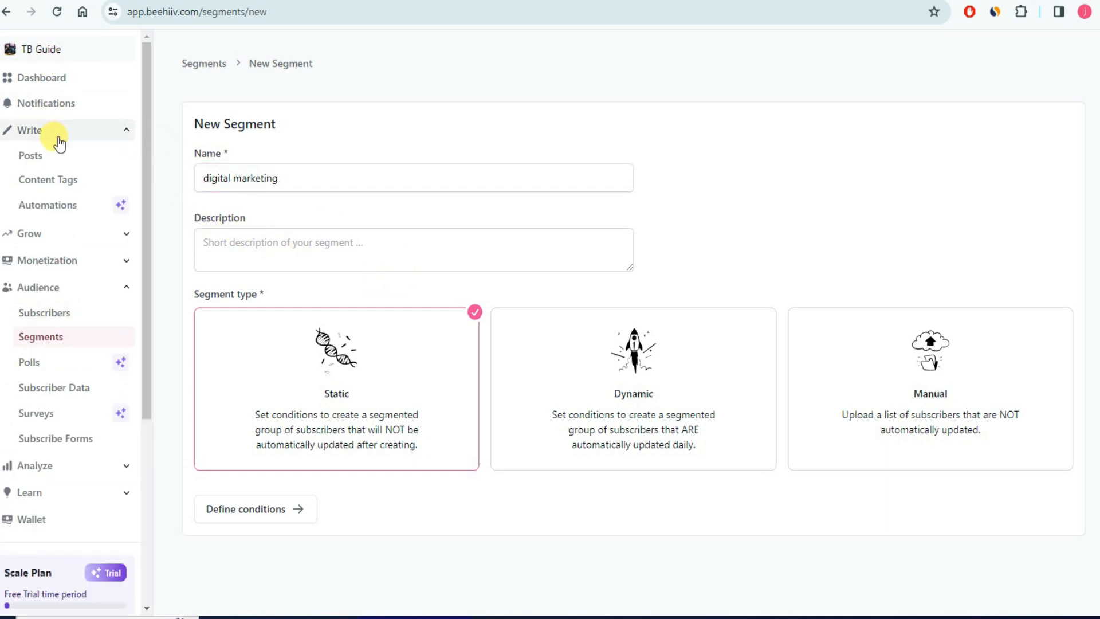
click(112, 136)
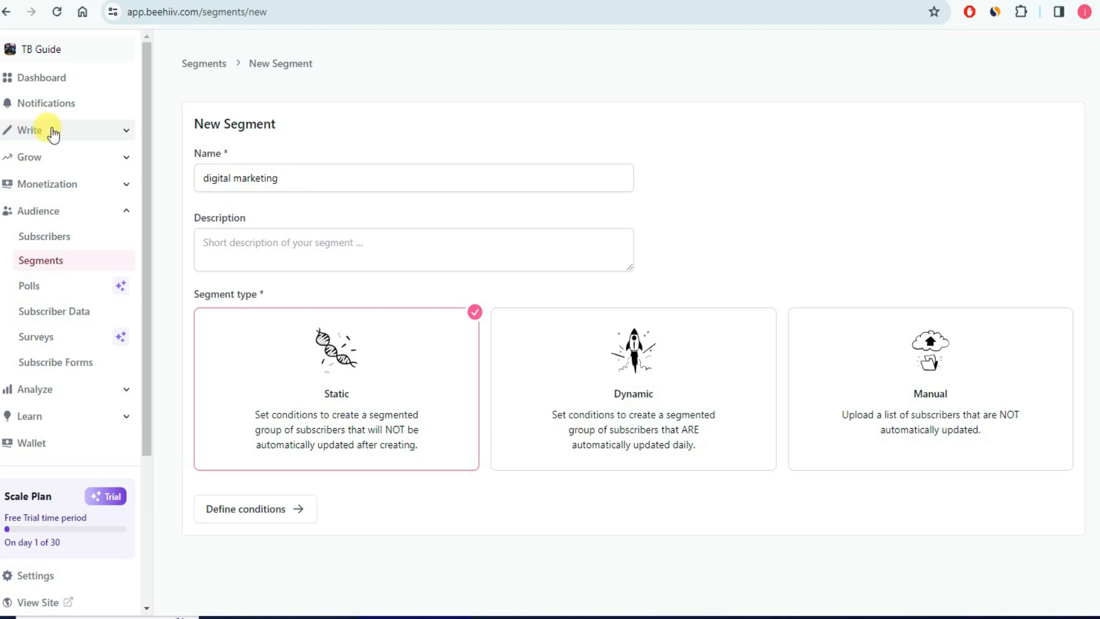
click(119, 134)
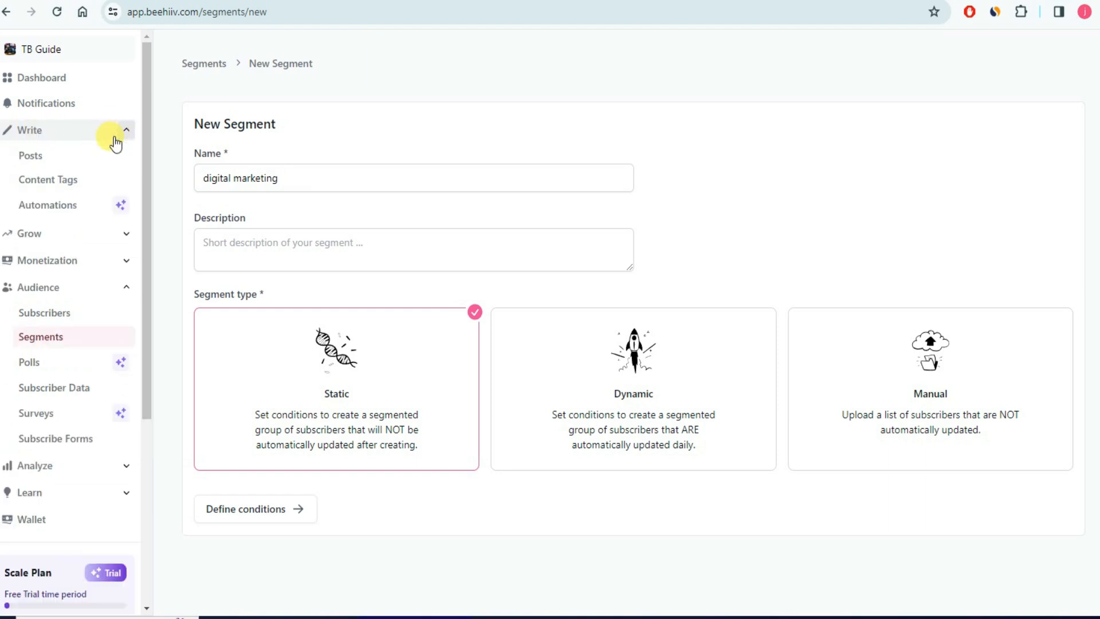
- Create a new draft post from Write > Posts
click(46, 163)
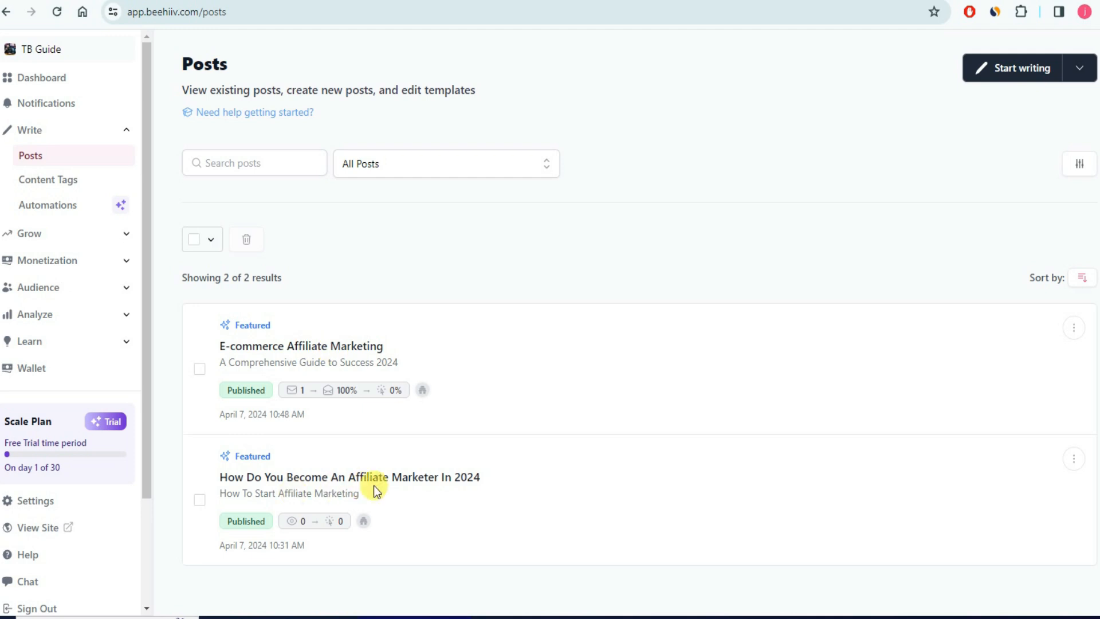
click(1006, 81)
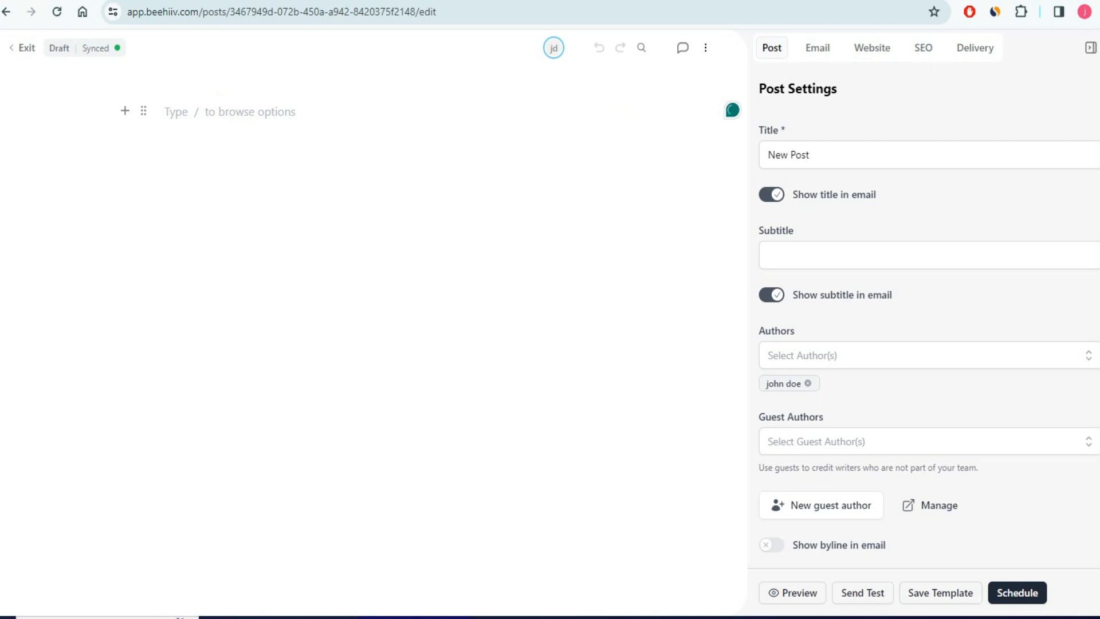
- Replace the 'New Post' title with the Mastering Email Marketing title copied from ChatGPT
click(298, 1)
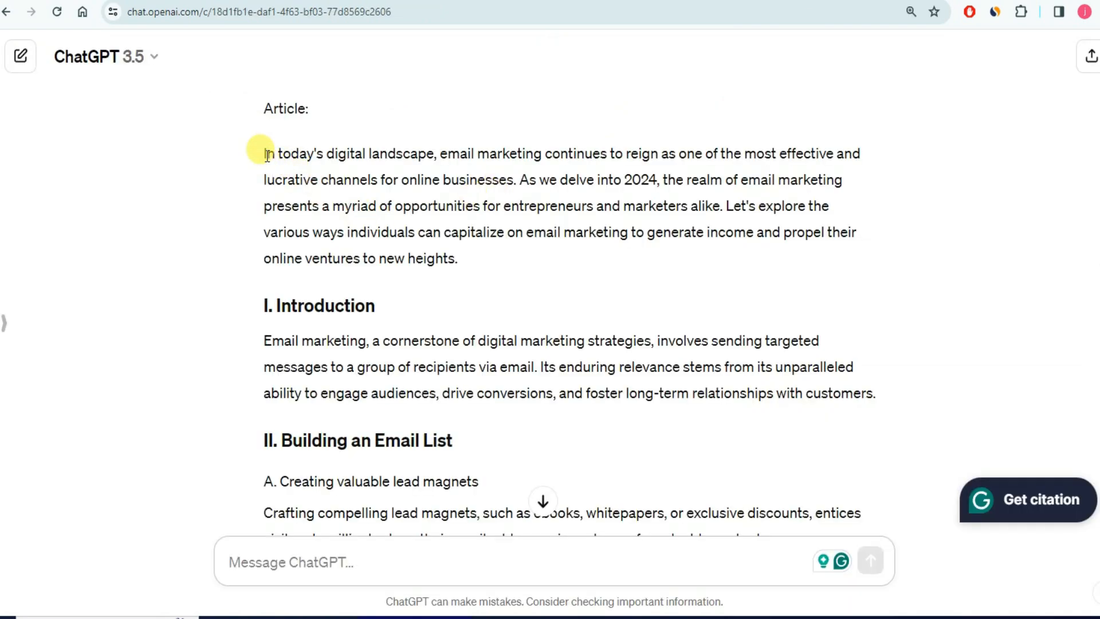
scroll(419, 333, down, 15)
drag(266, 452, 843, 455)
key(ctrl+c)
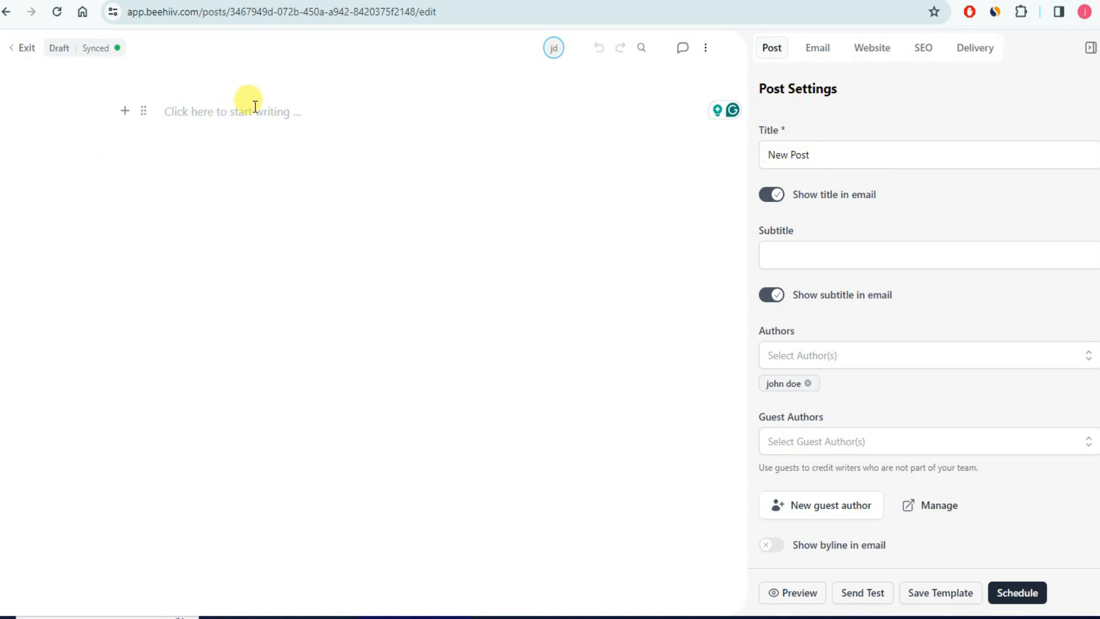
click(818, 156)
drag(818, 156, 768, 155)
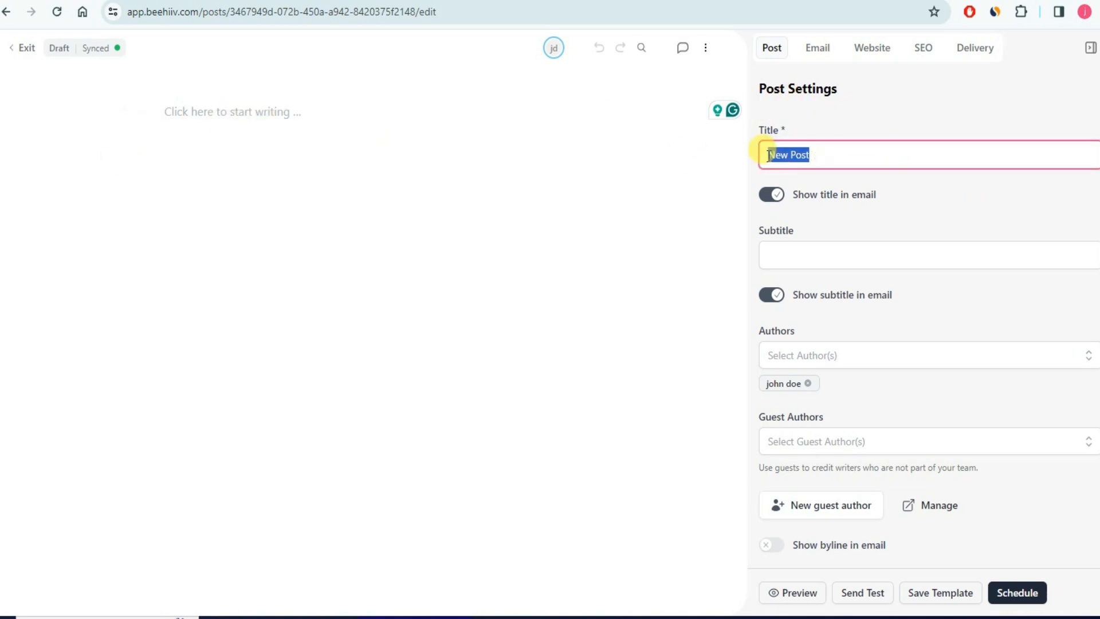
key(ctrl+v)
- Add the subtitle 'E-marketing Tutorial for beginners' to the post
click(810, 257)
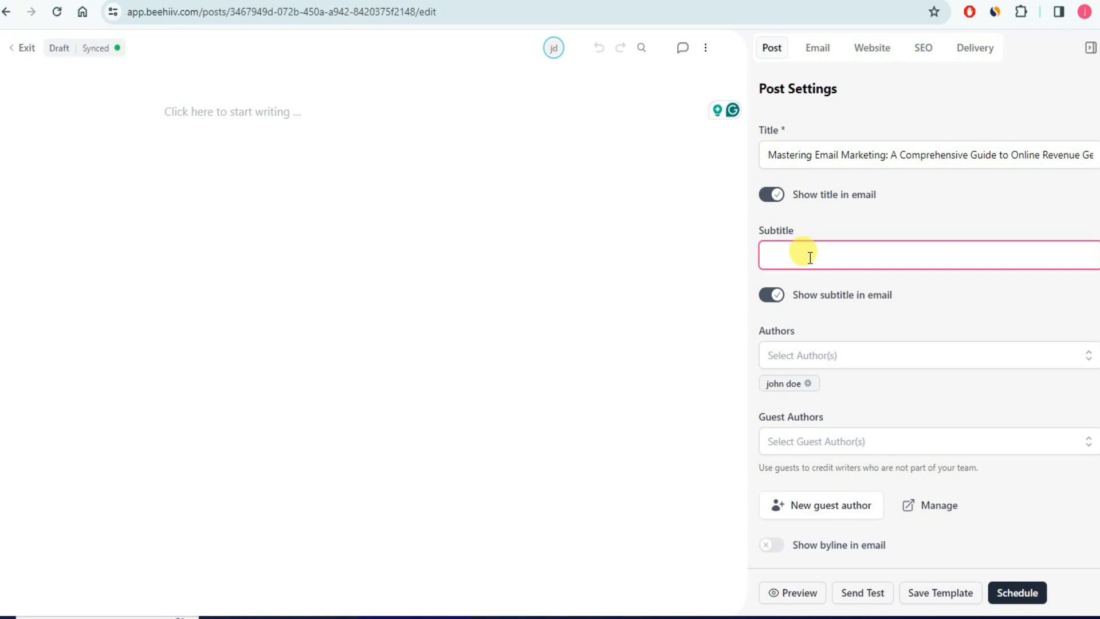
text(E-marketing Tutorial for beginners)
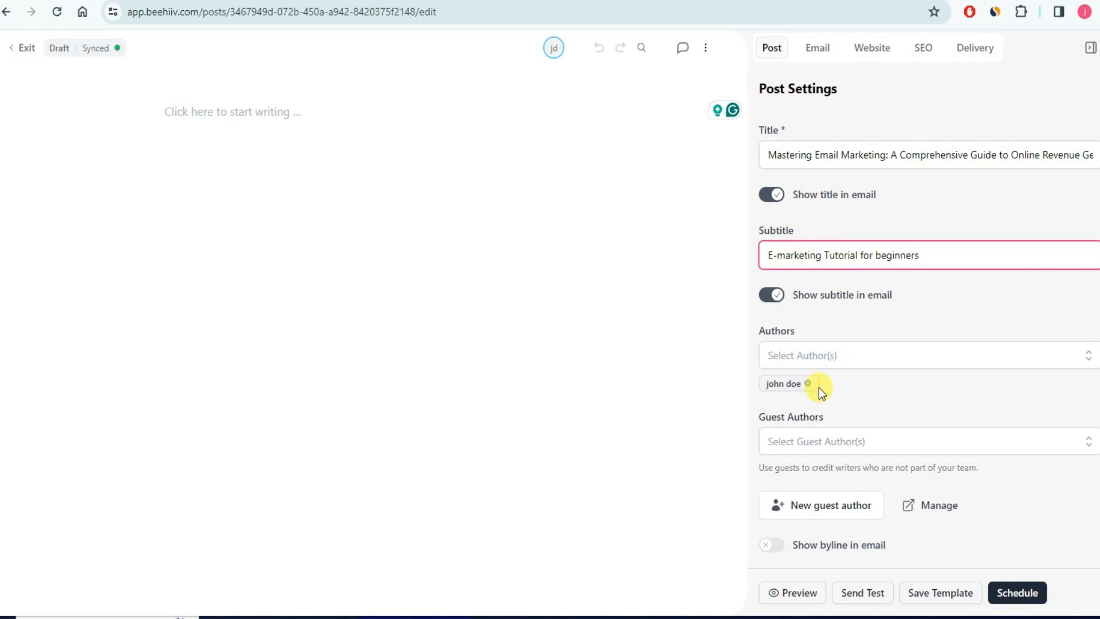
scroll(891, 366, down, 2)
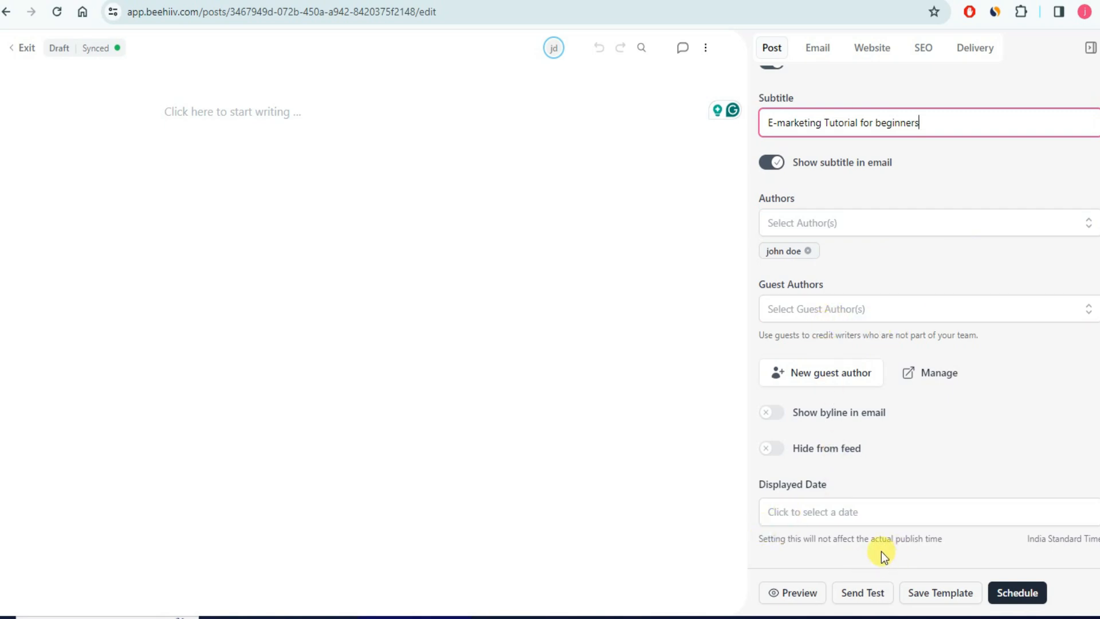
scroll(819, 321, up, 2)
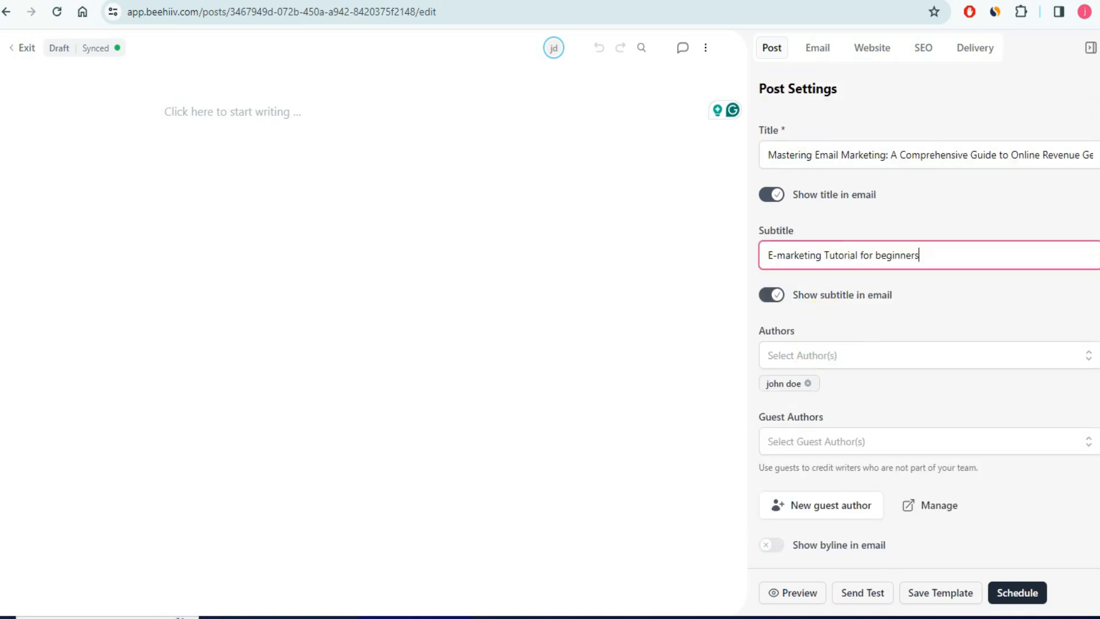
key(alt+Tab)
scroll(449, 304, up, 15)
- Select the full email-marketing article text in ChatGPT for copying
scroll(450, 298, up, 20)
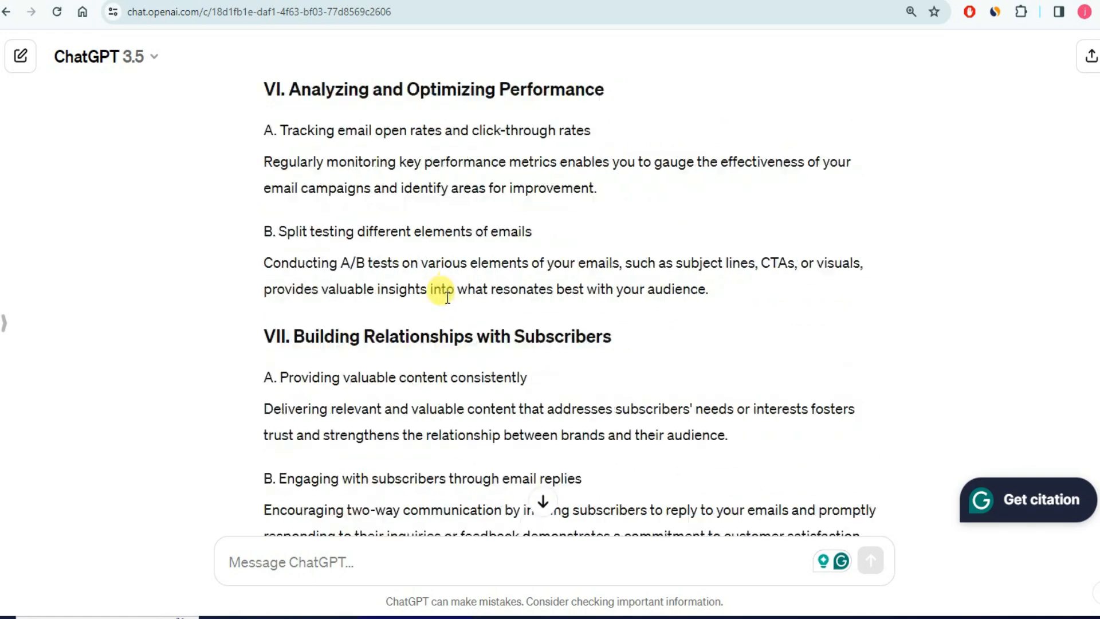
scroll(441, 296, up, 8)
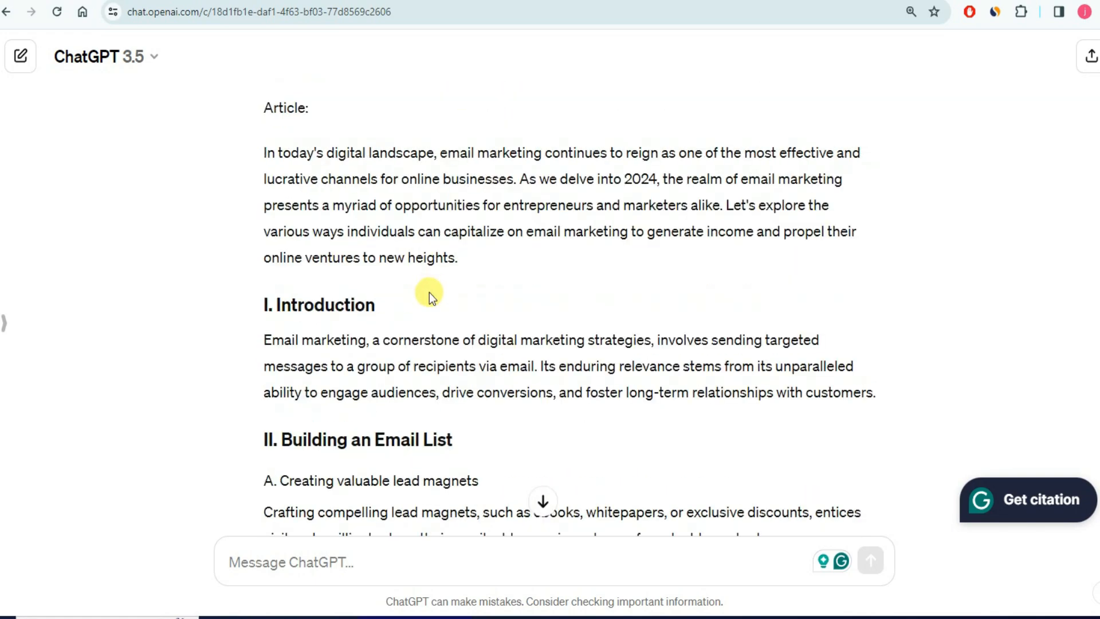
scroll(373, 290, down, 4)
drag(266, 156, 645, 274)
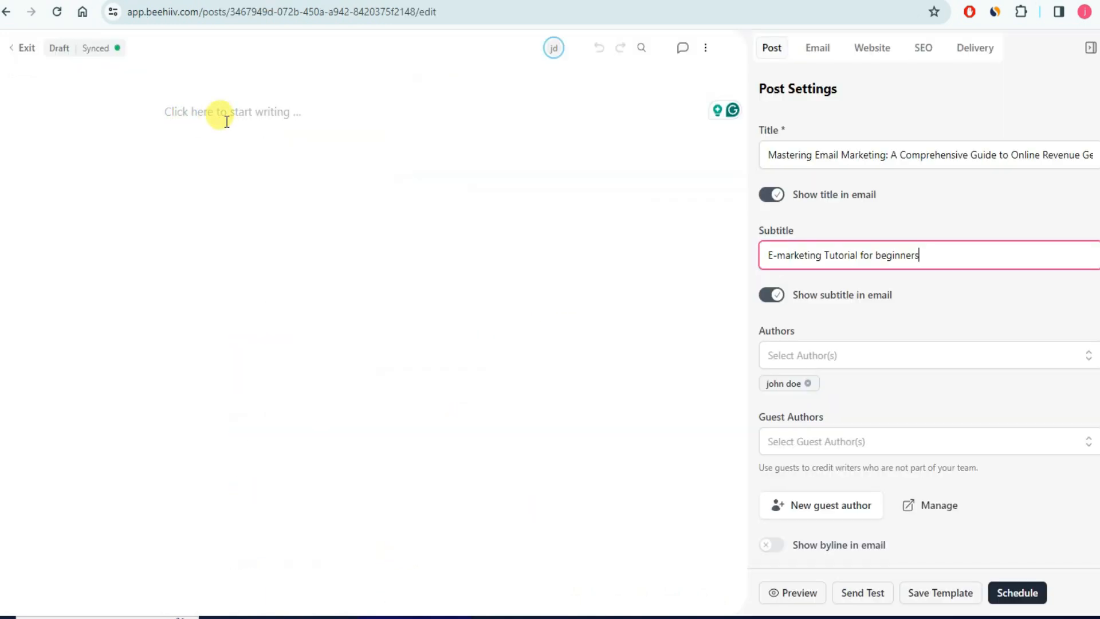
- Insert an uploaded phone-screen image at the top of the post body, with an empty paragraph below
click(238, 113)
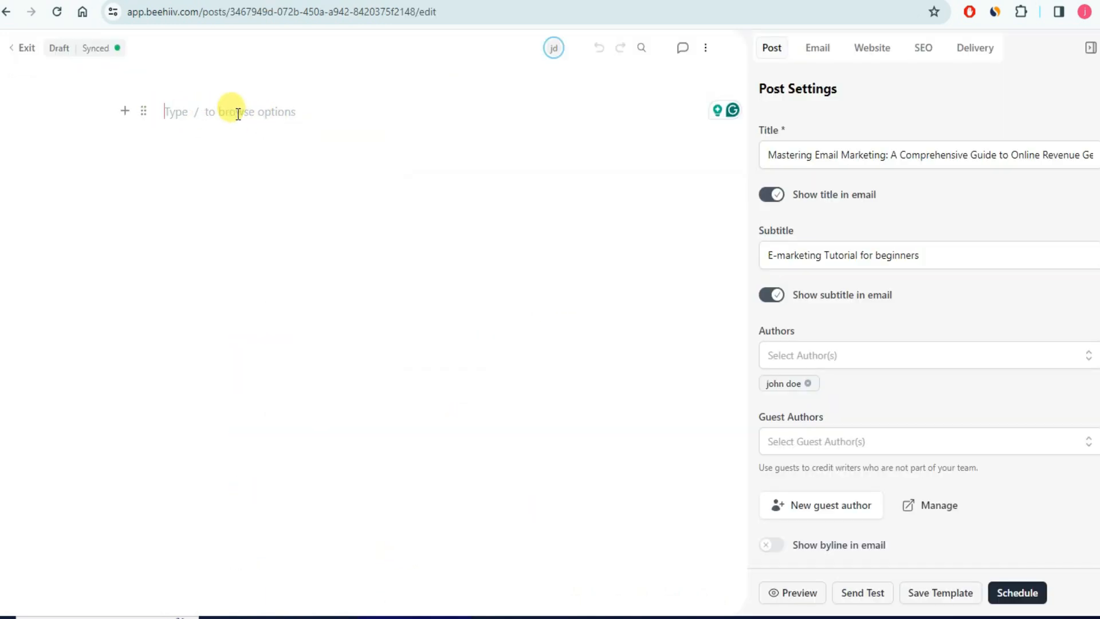
click(126, 114)
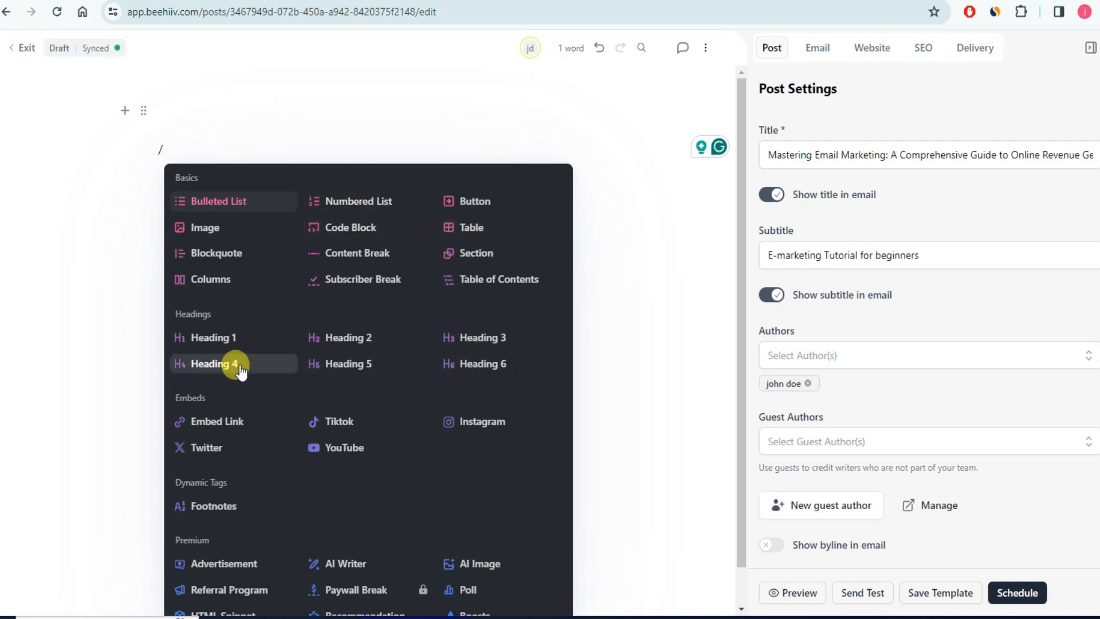
scroll(235, 480, down, 1)
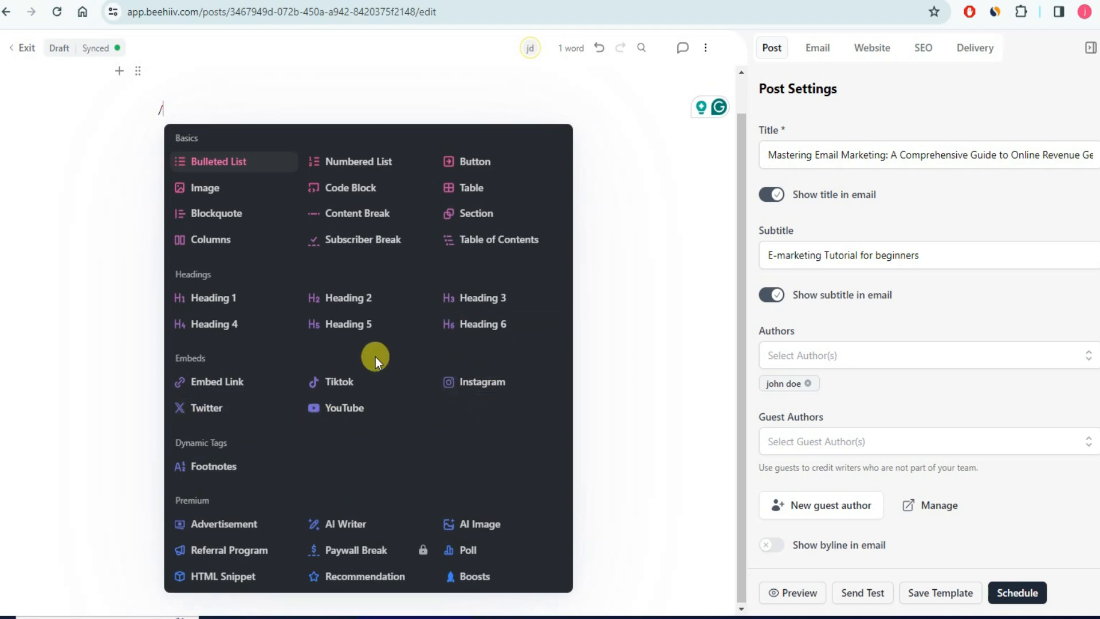
scroll(376, 357, up, 1)
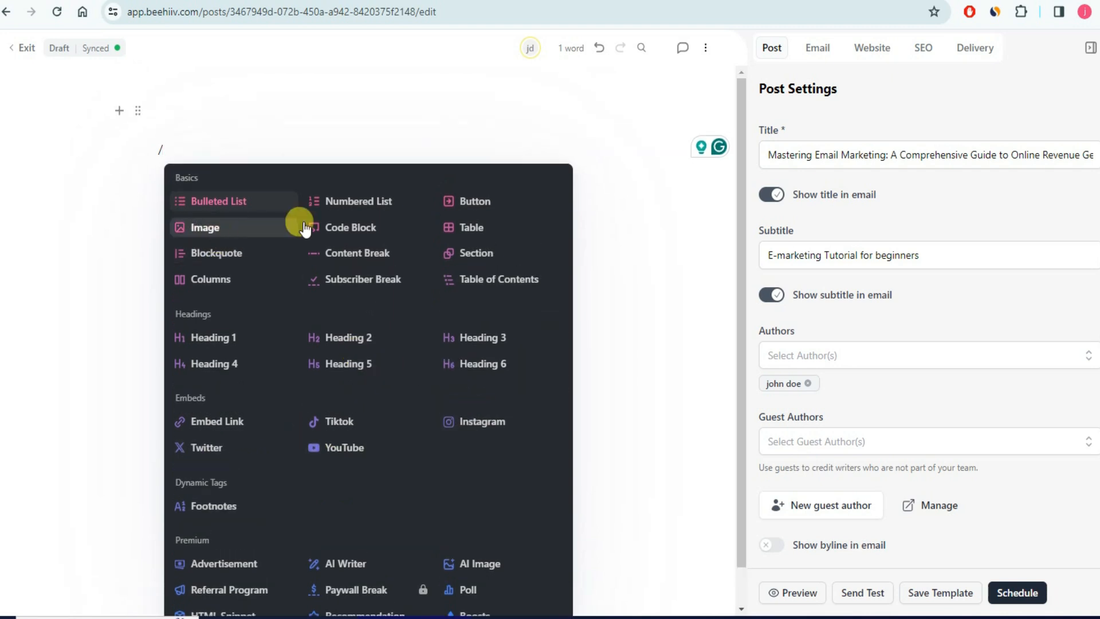
click(208, 229)
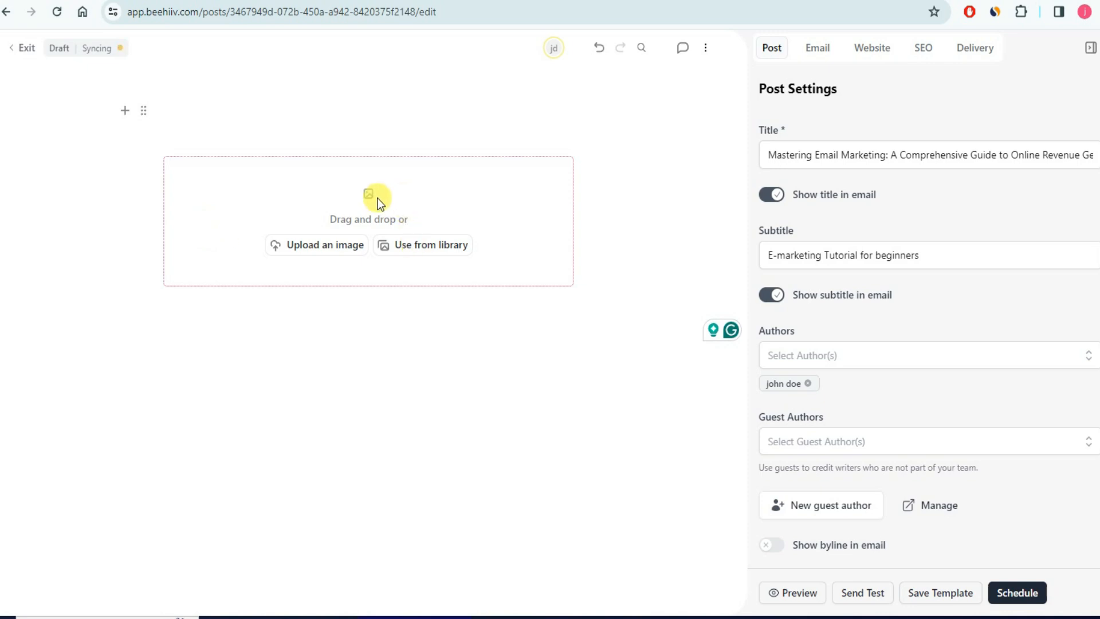
click(319, 247)
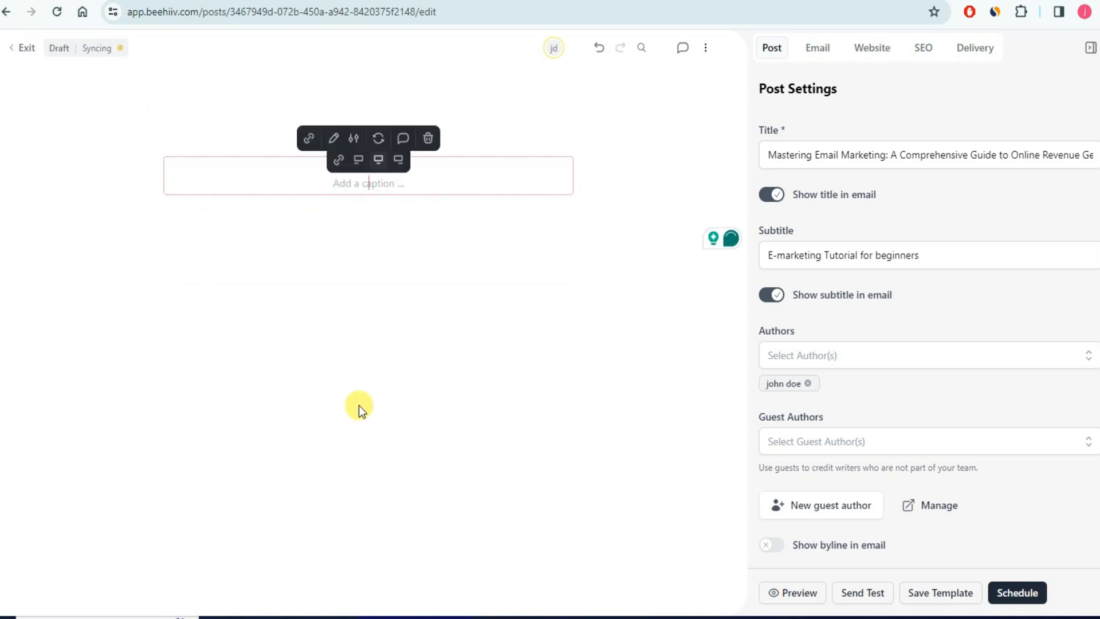
click(211, 514)
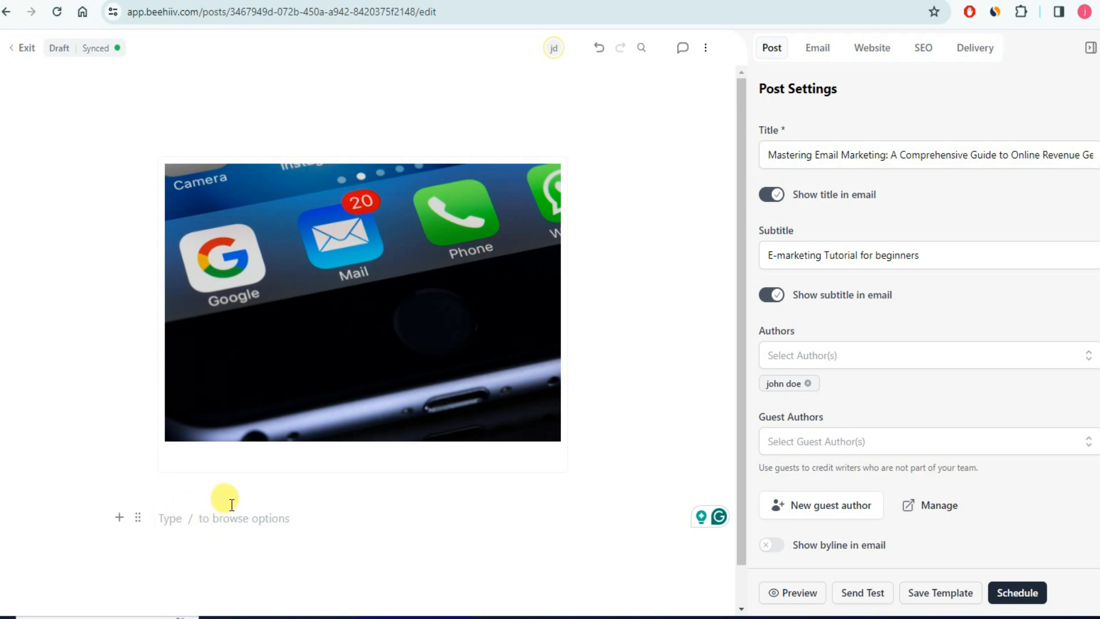
- Paste the ChatGPT article below the image and add an empty paragraph before XV. Conclusion
key(ctrl+v)
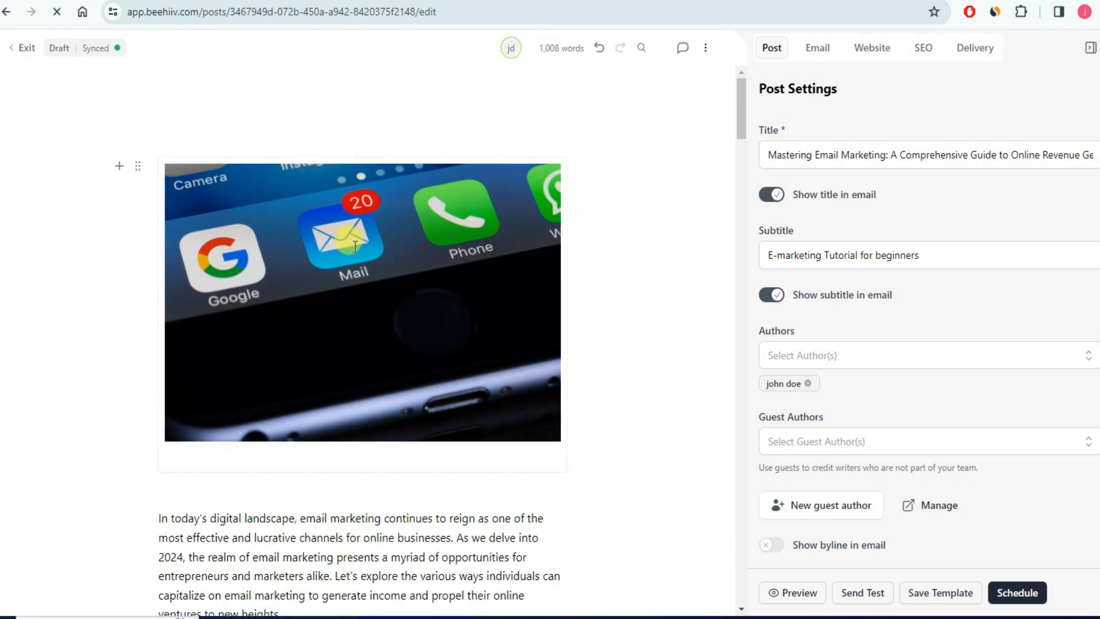
scroll(323, 309, down, 10)
scroll(323, 309, down, 6)
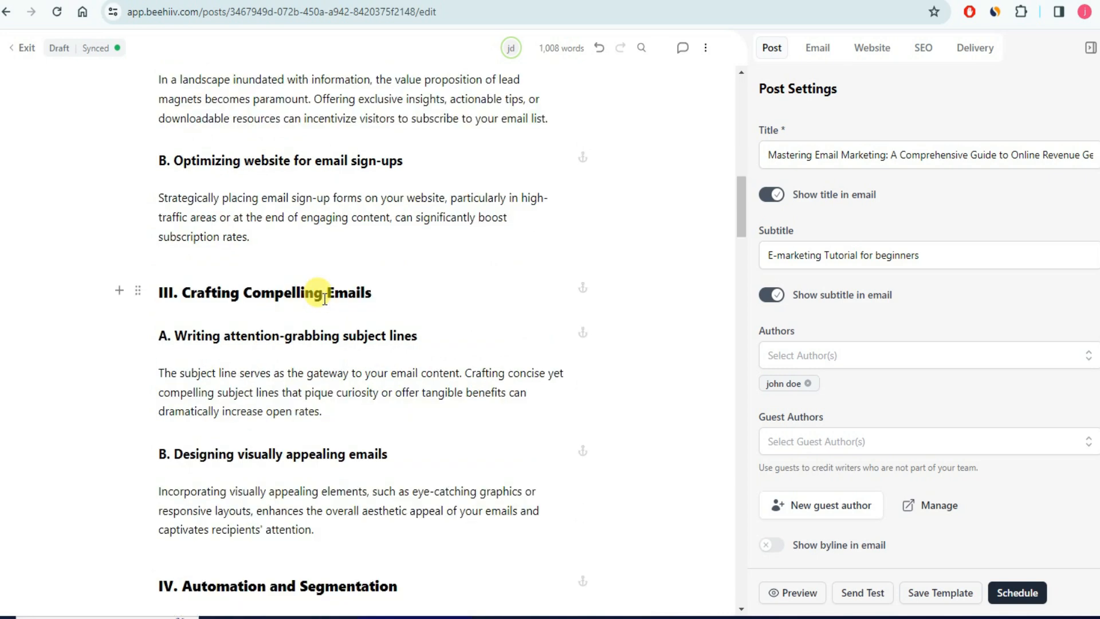
scroll(329, 294, down, 6)
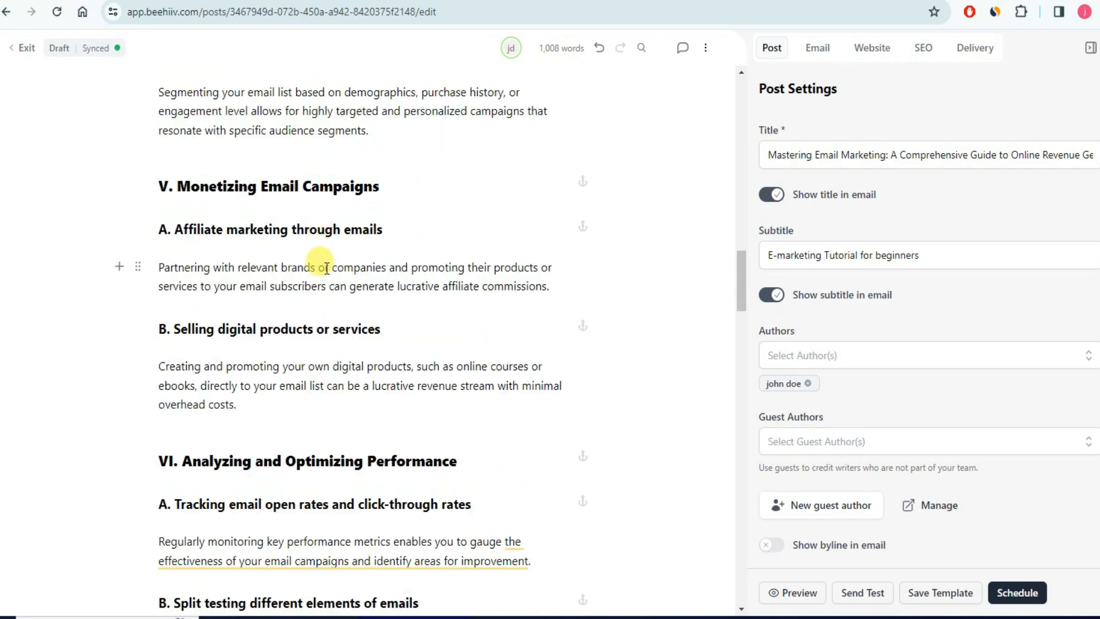
drag(326, 268, 427, 267)
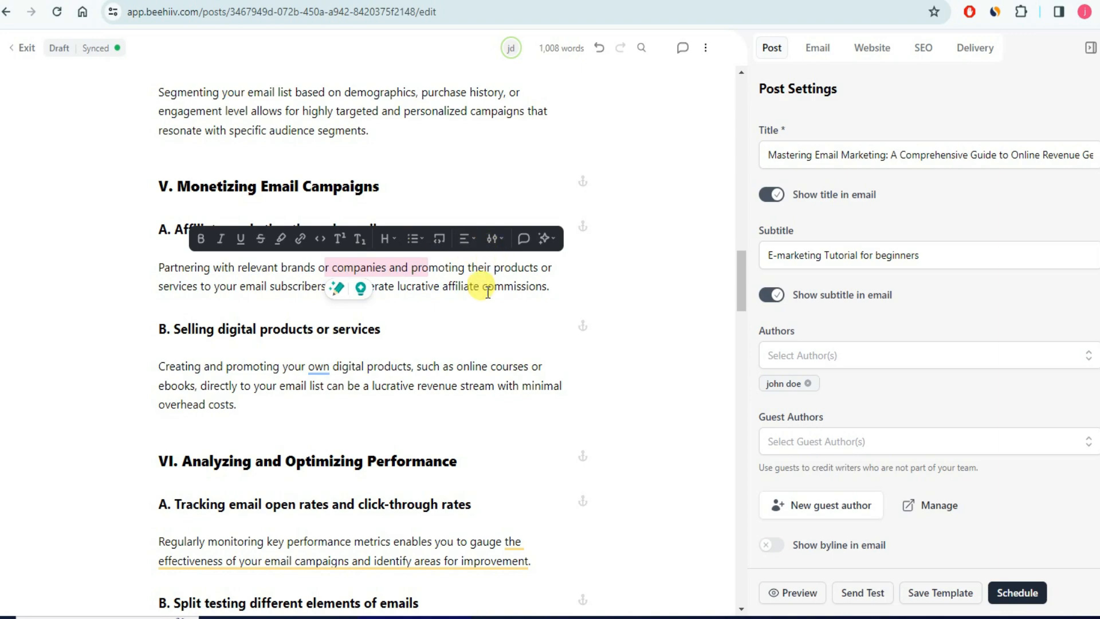
click(422, 319)
scroll(422, 319, down, 20)
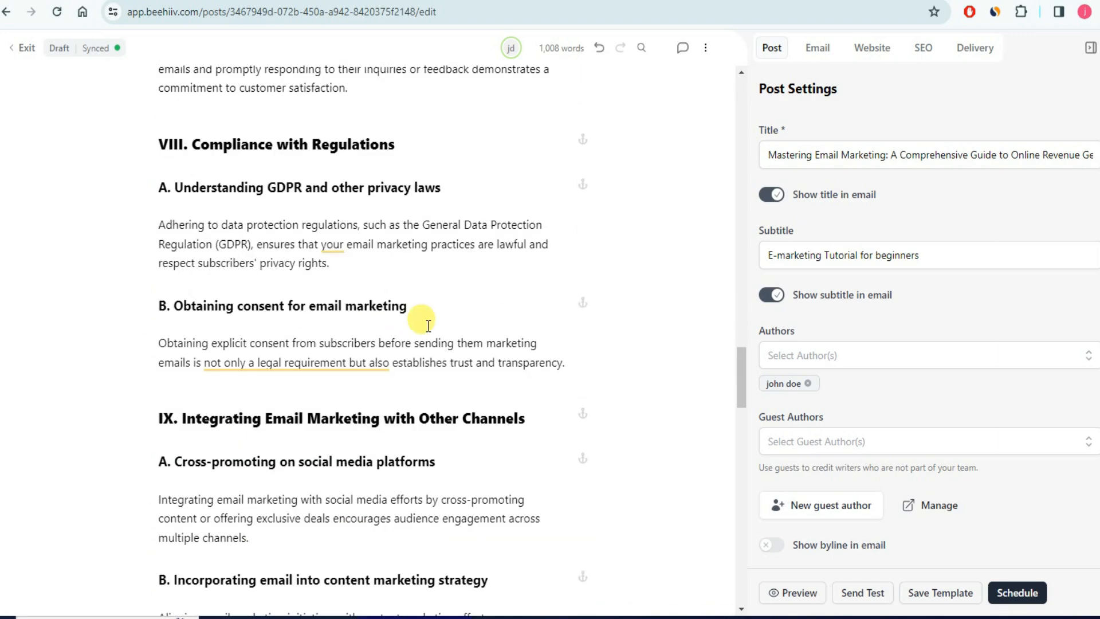
scroll(422, 319, down, 15)
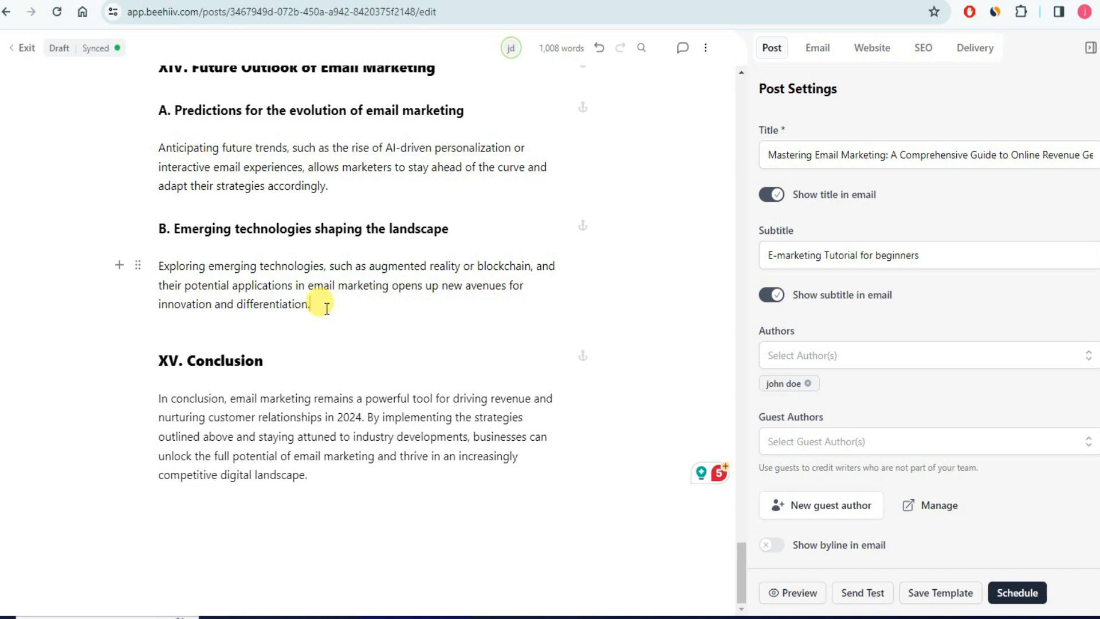
key(Return)
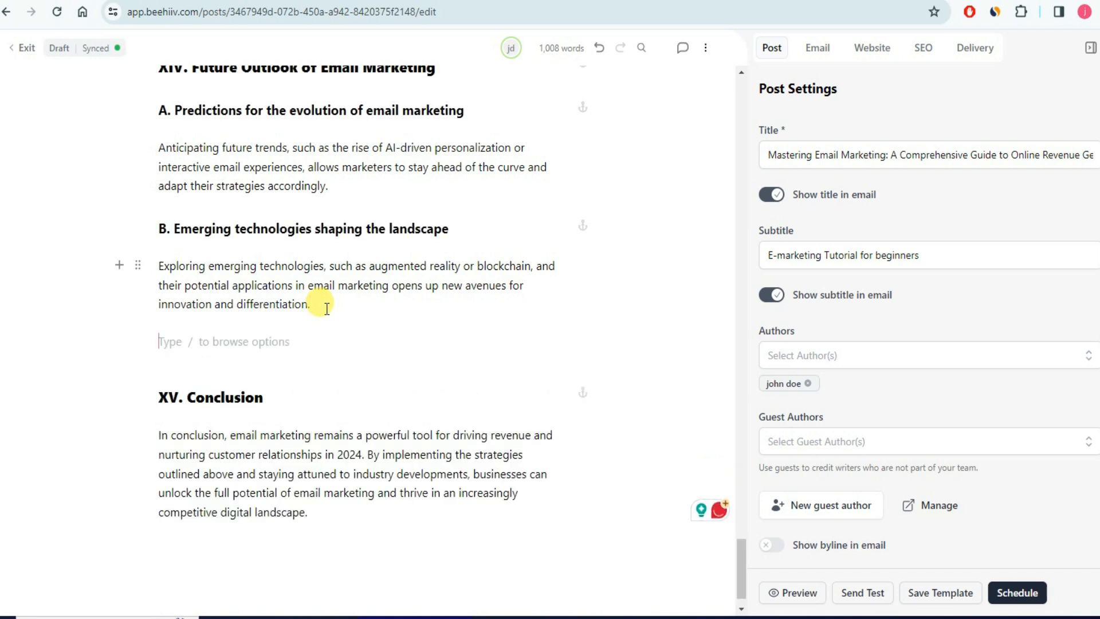
text(Click Here To Know More About Beehiiv)
click(321, 1)
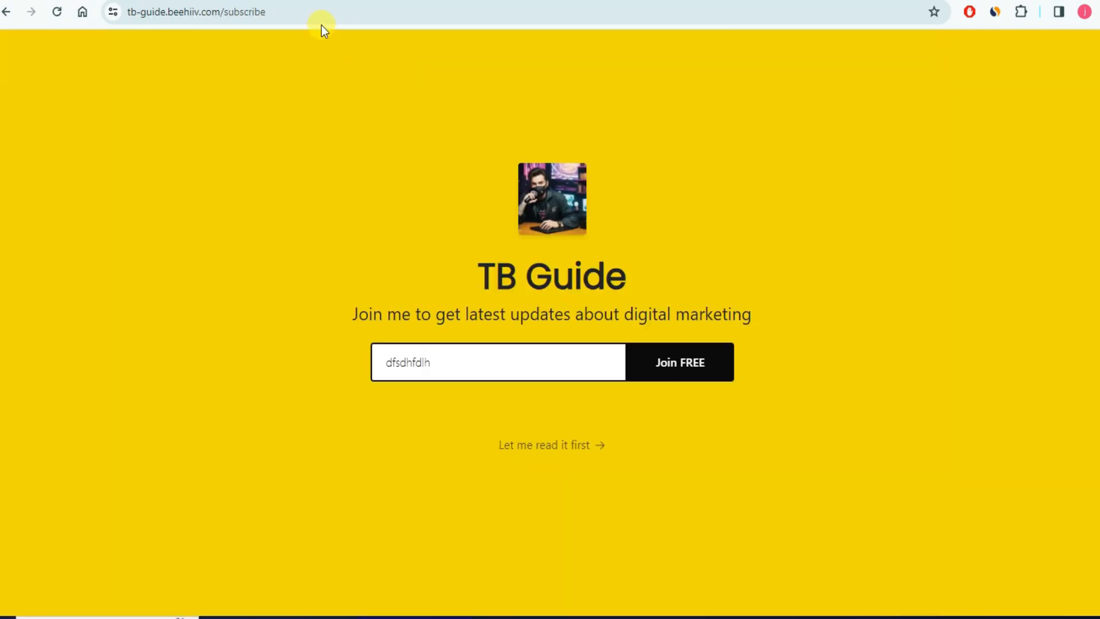
click(306, 13)
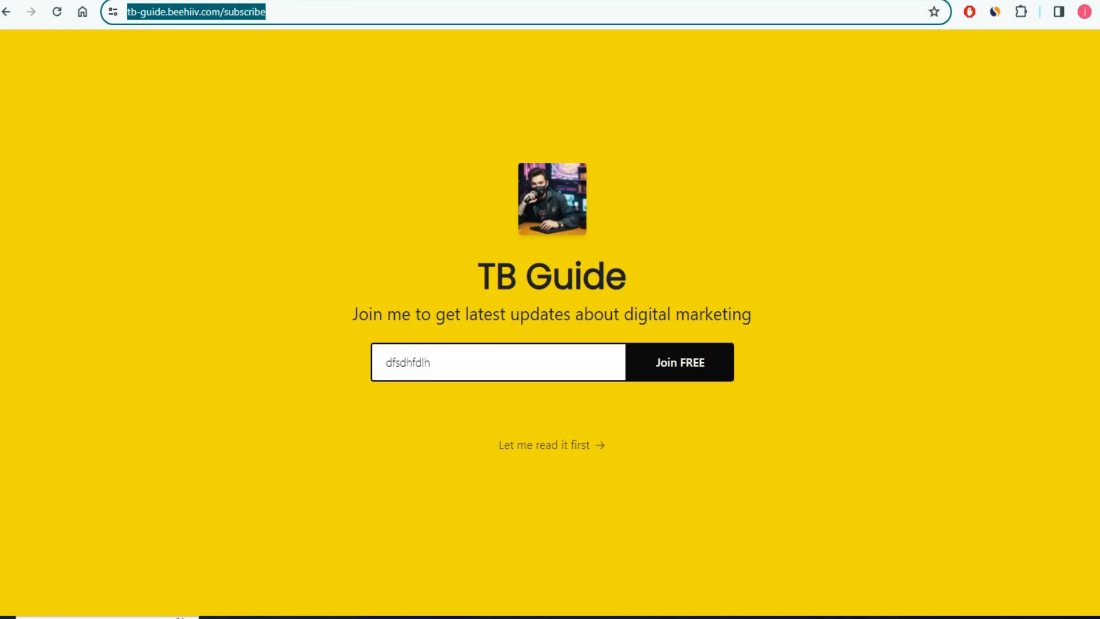
click(183, 1)
click(314, 342)
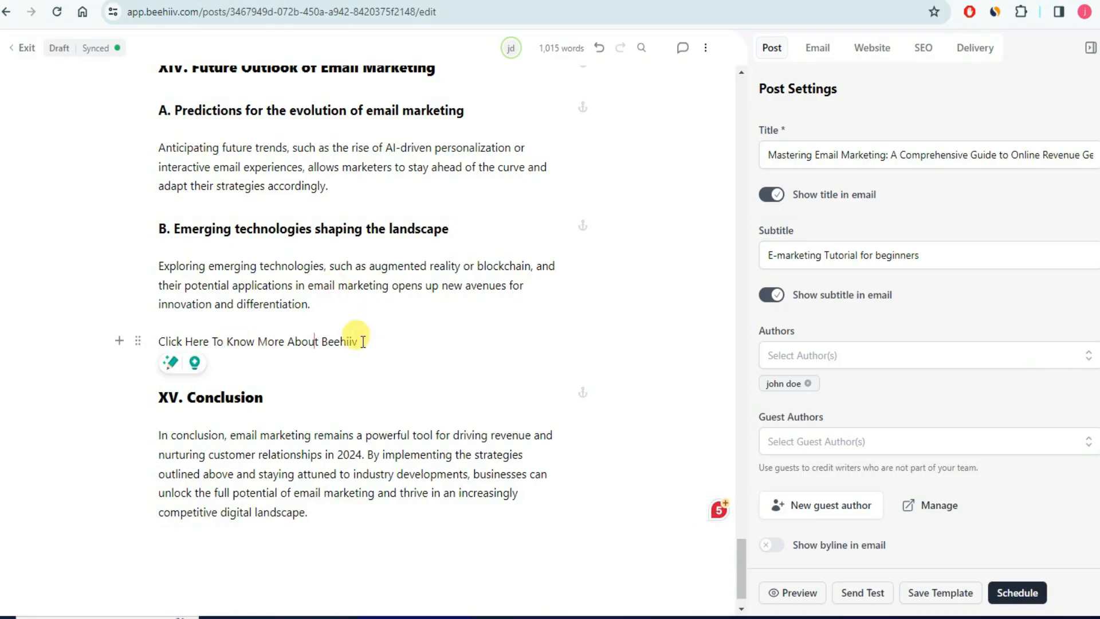
drag(363, 342, 162, 338)
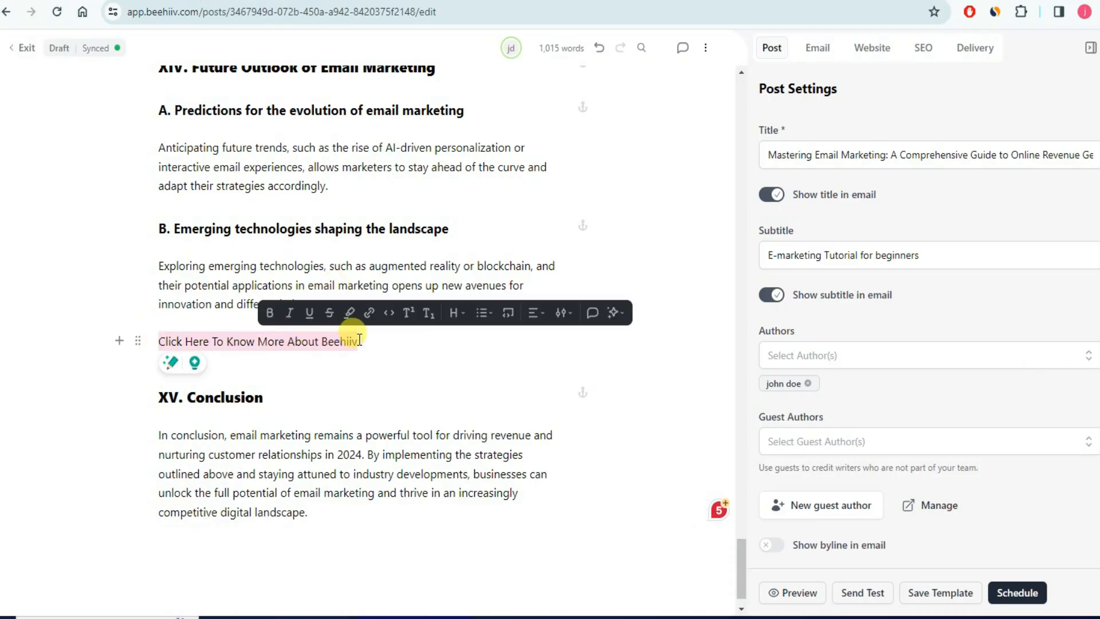
click(369, 313)
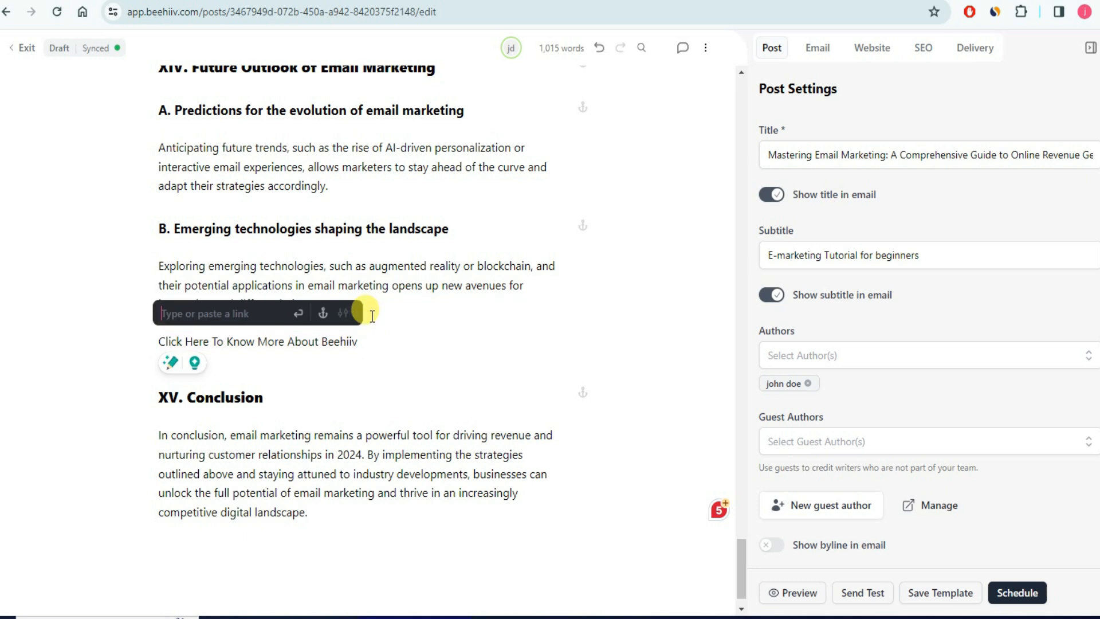
key(ctrl+v)
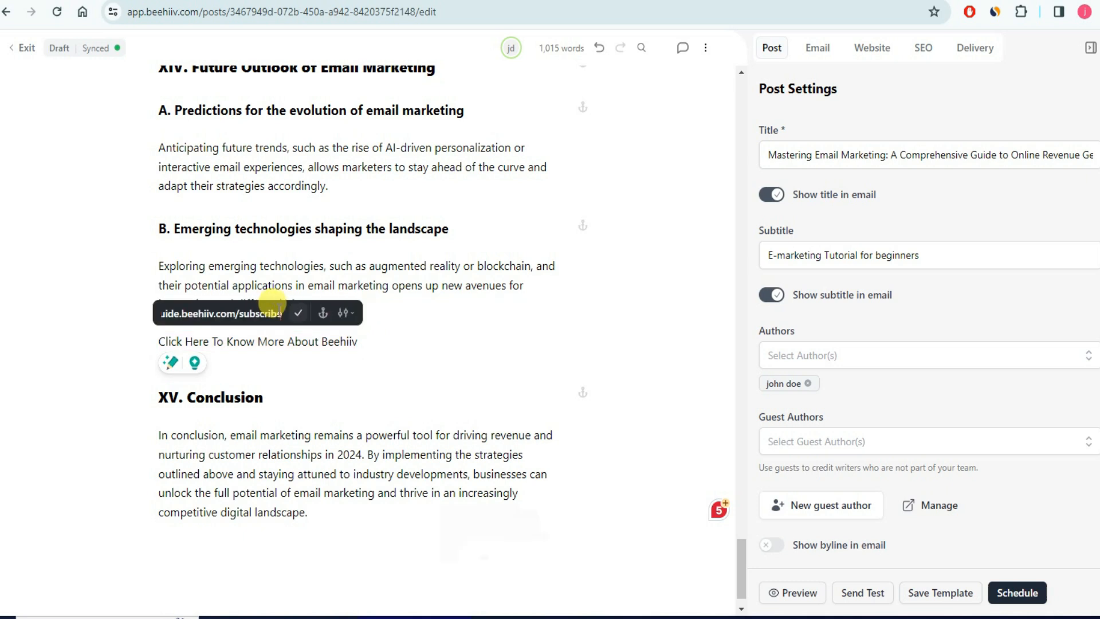
click(298, 313)
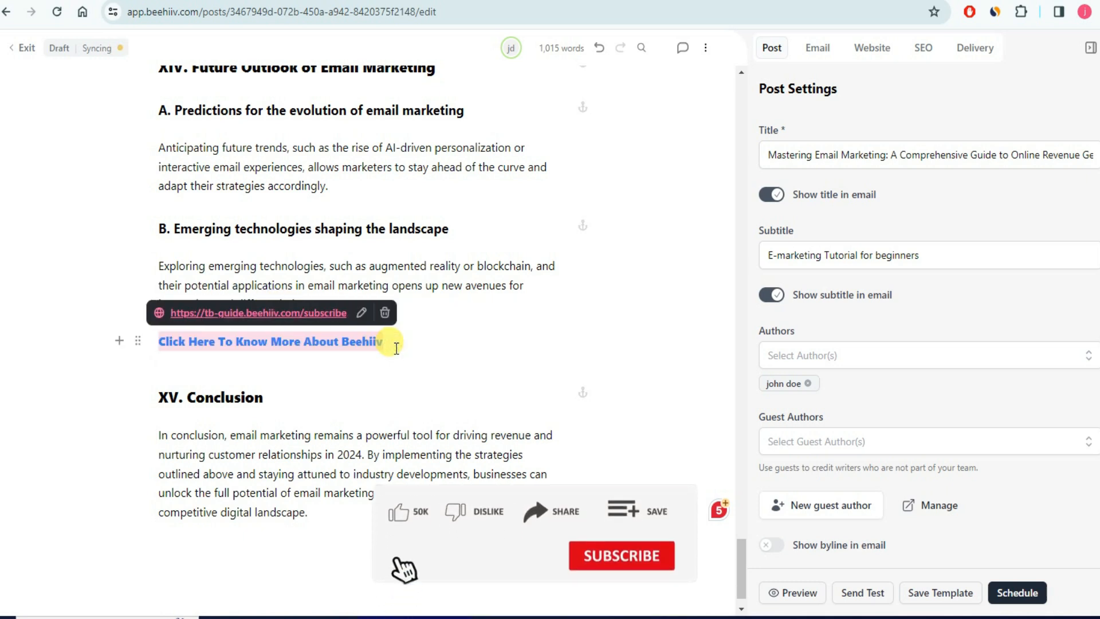
click(425, 346)
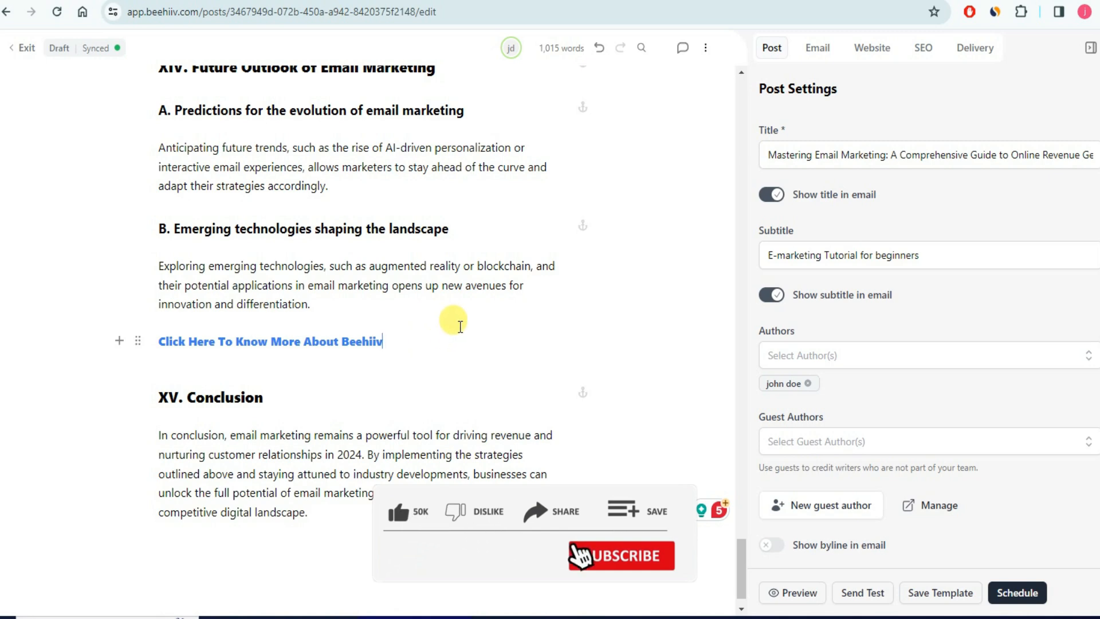
scroll(450, 296, up, 20)
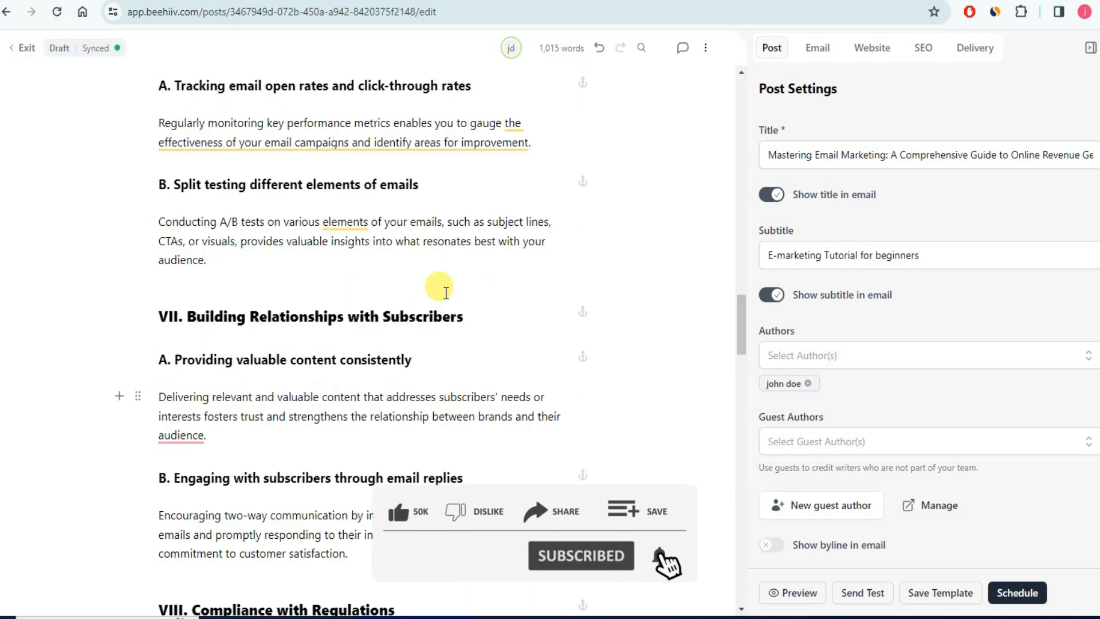
- Show the post's Email settings, with subject and preview text matching title and subtitle
scroll(444, 292, up, 10)
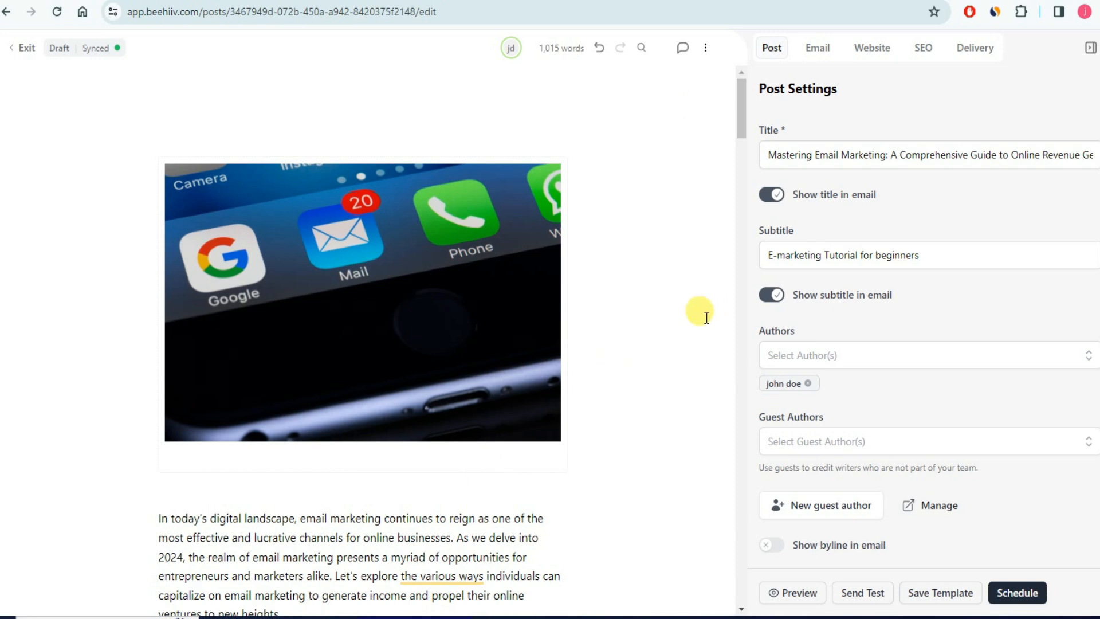
click(819, 52)
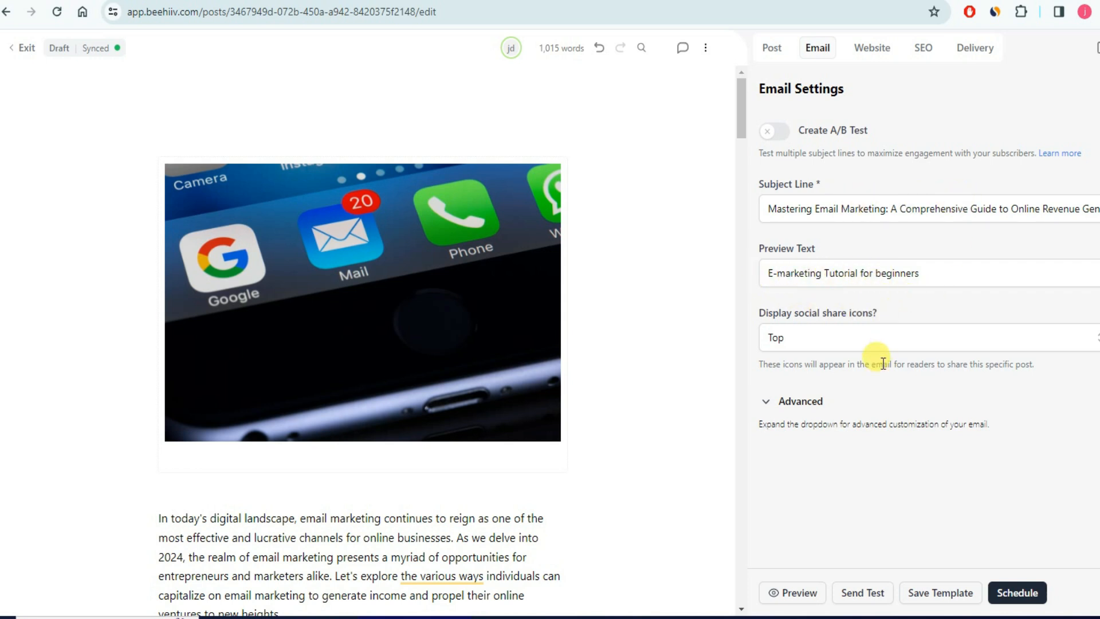
- Copy the post's subtitle 'E-marketing Tutorial for beginners' from the Post settings
click(881, 55)
scroll(863, 361, down, 1)
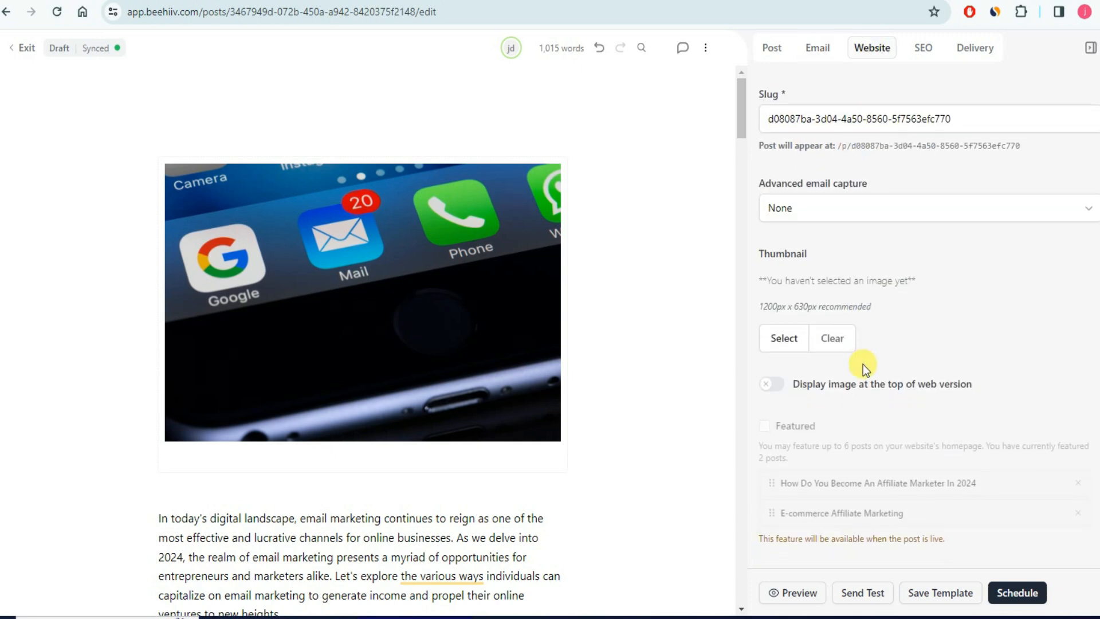
scroll(863, 362, up, 1)
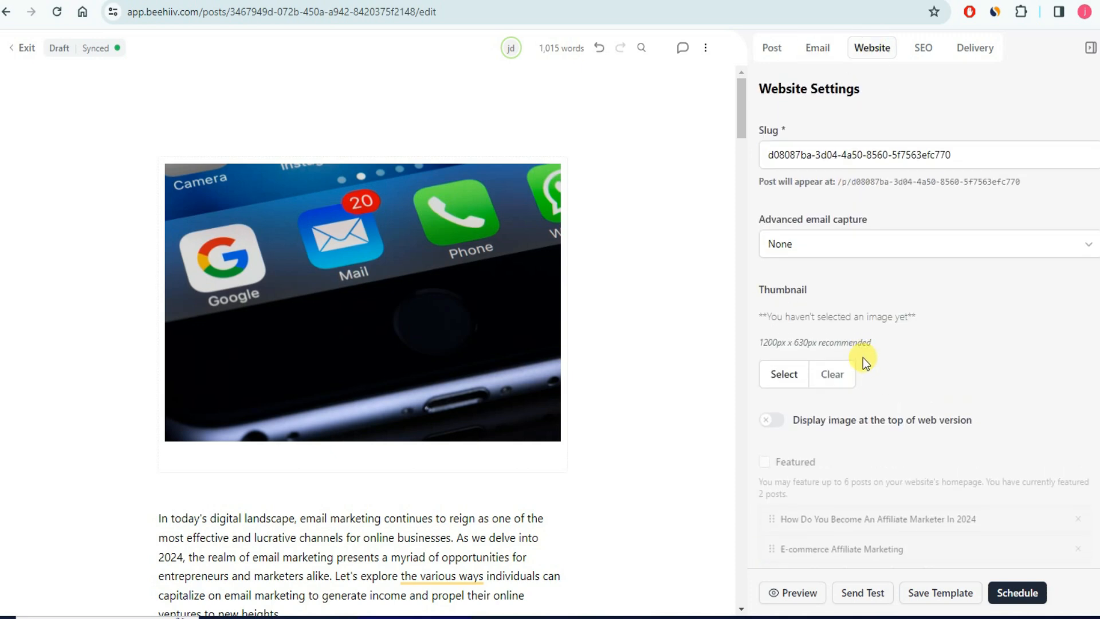
click(768, 62)
drag(921, 255, 741, 269)
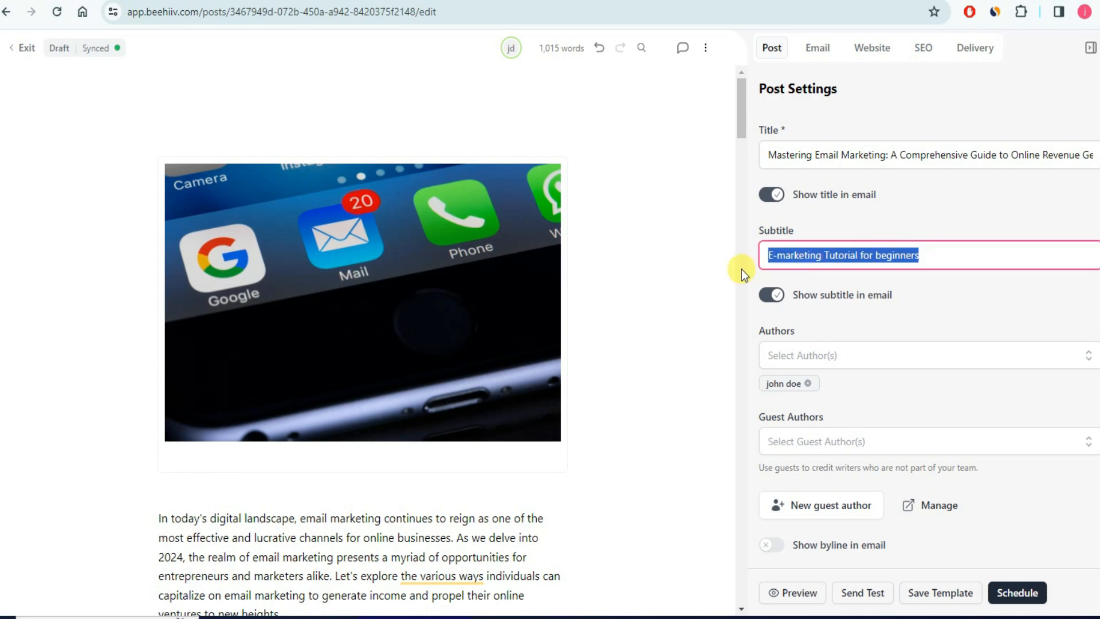
key(ctrl+c)
- Replace the slug with the pasted subtitle, making it e-marketing-tutorial-for-beginners
click(872, 48)
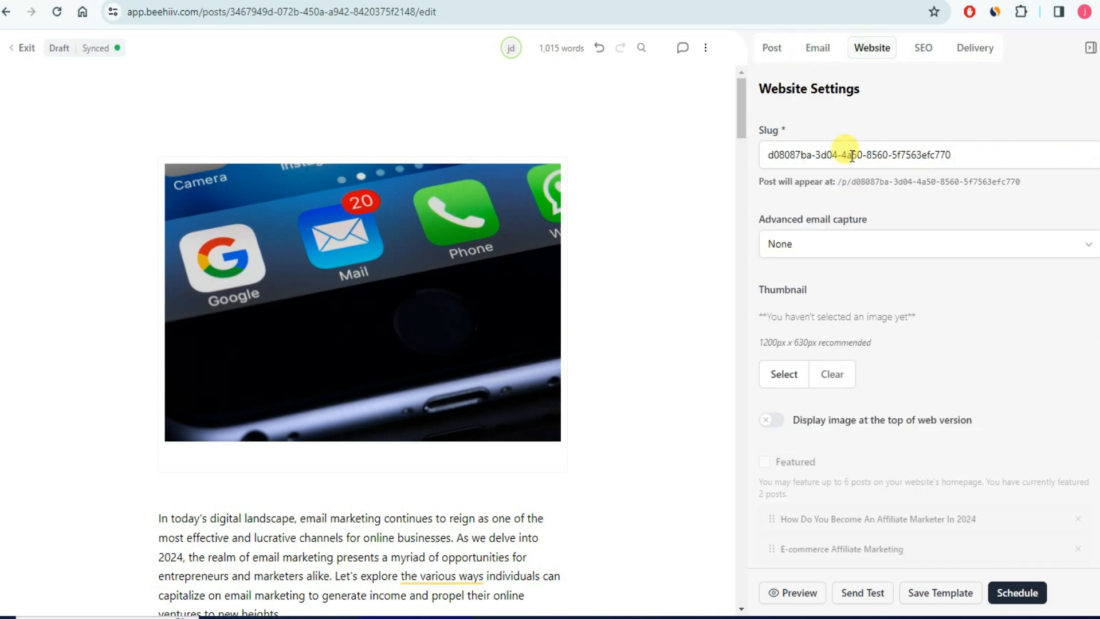
click(785, 148)
key(ctrl+a)
key(ctrl+v)
click(938, 135)
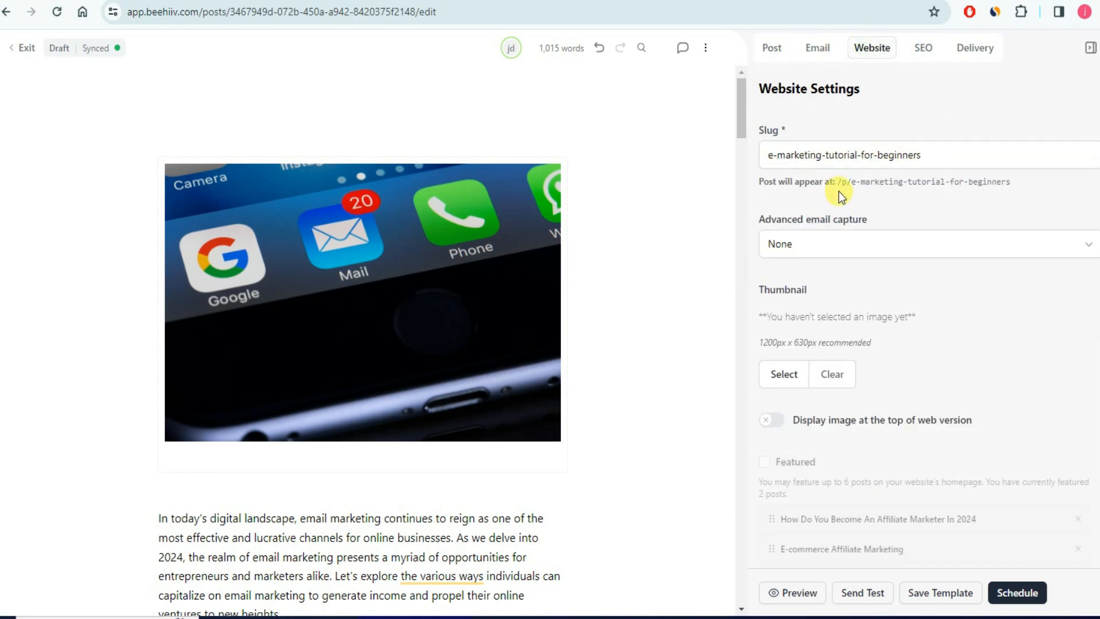
- Check the SEO title field, then return to the general Post settings
click(919, 48)
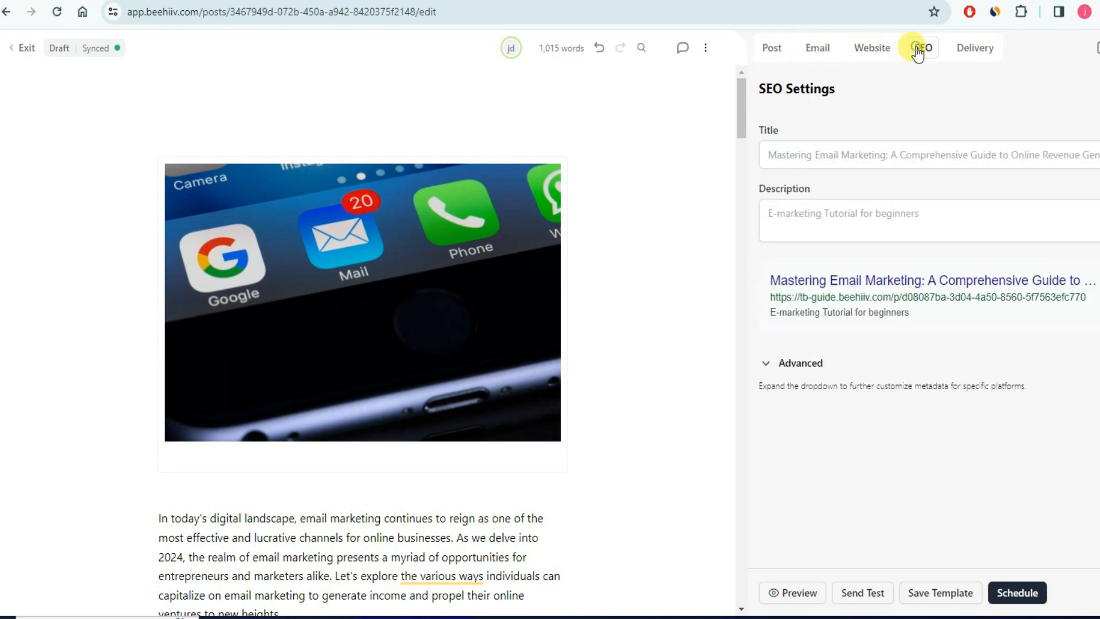
click(789, 151)
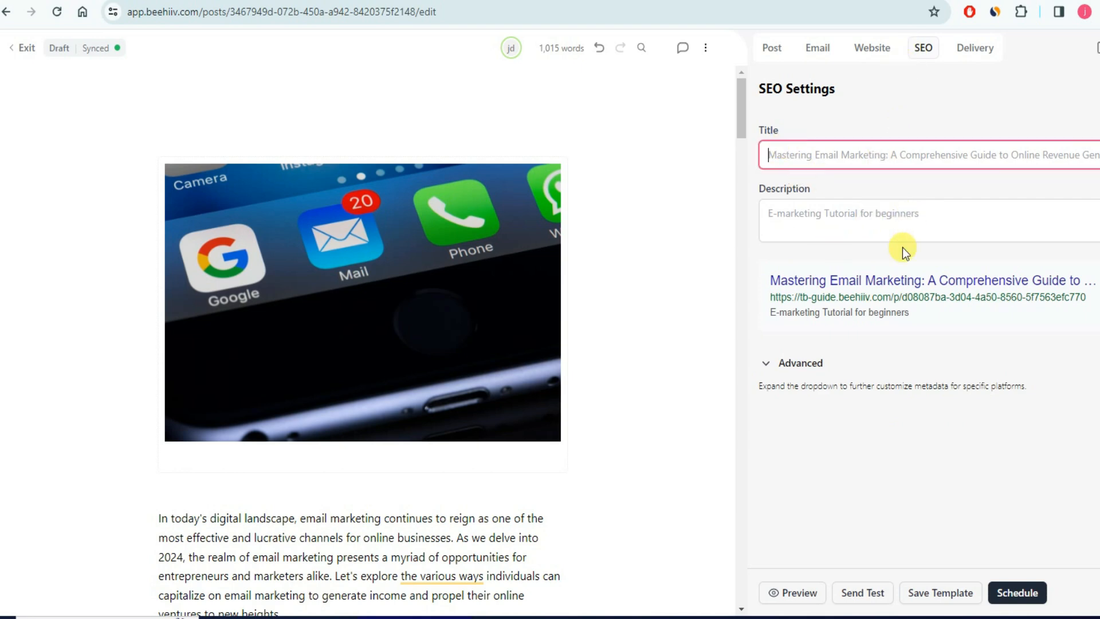
click(769, 49)
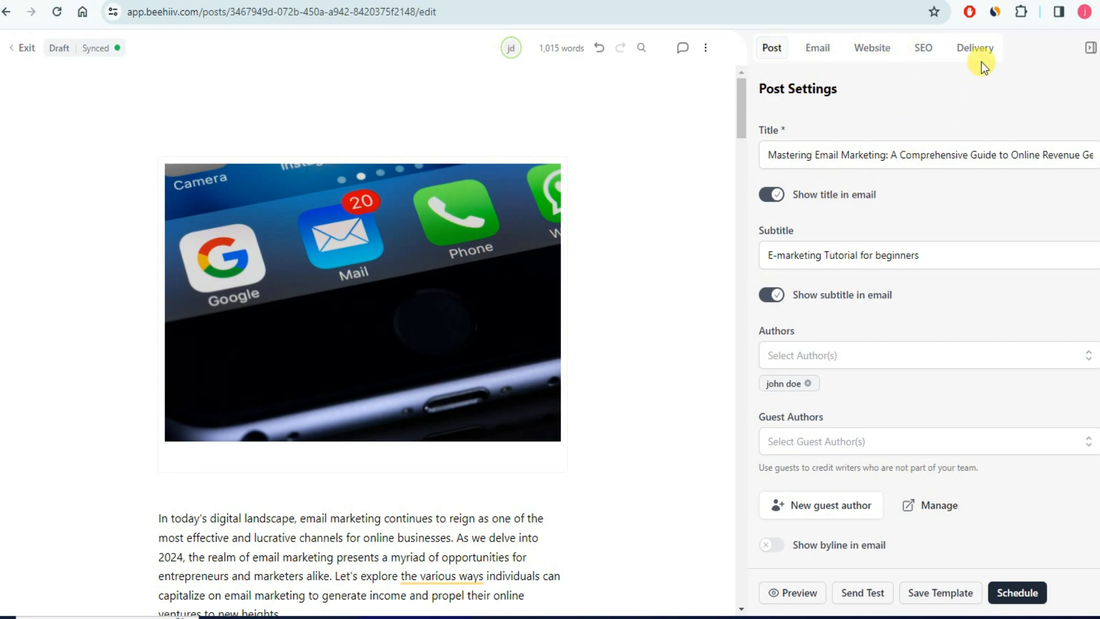
- In Delivery, toggle All free subscribers off and back on so the post still goes to them
click(968, 55)
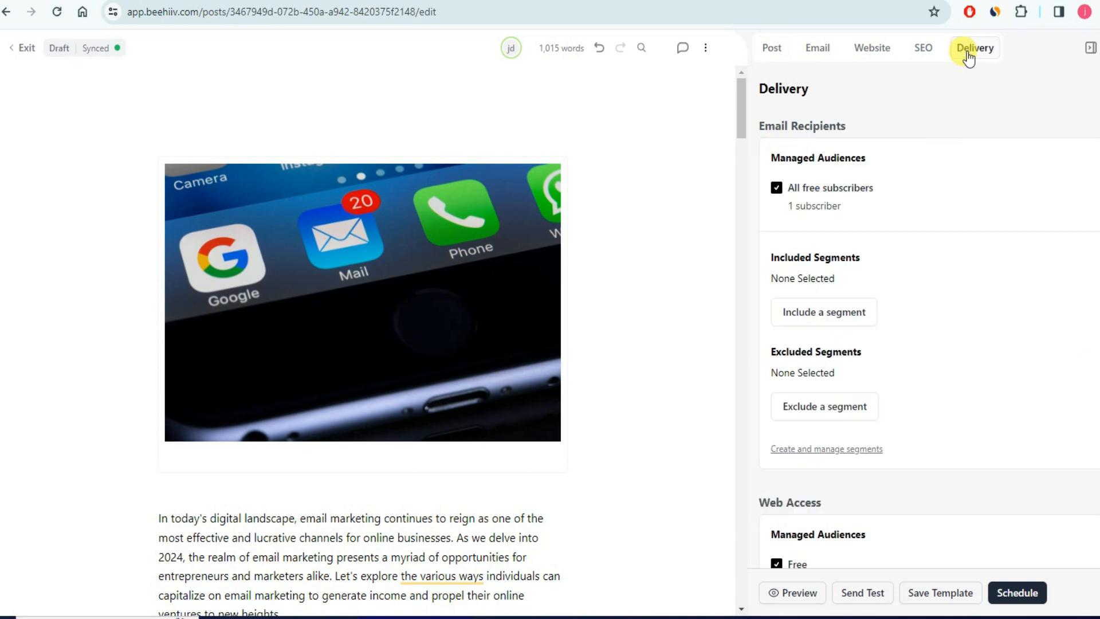
click(777, 189)
click(777, 190)
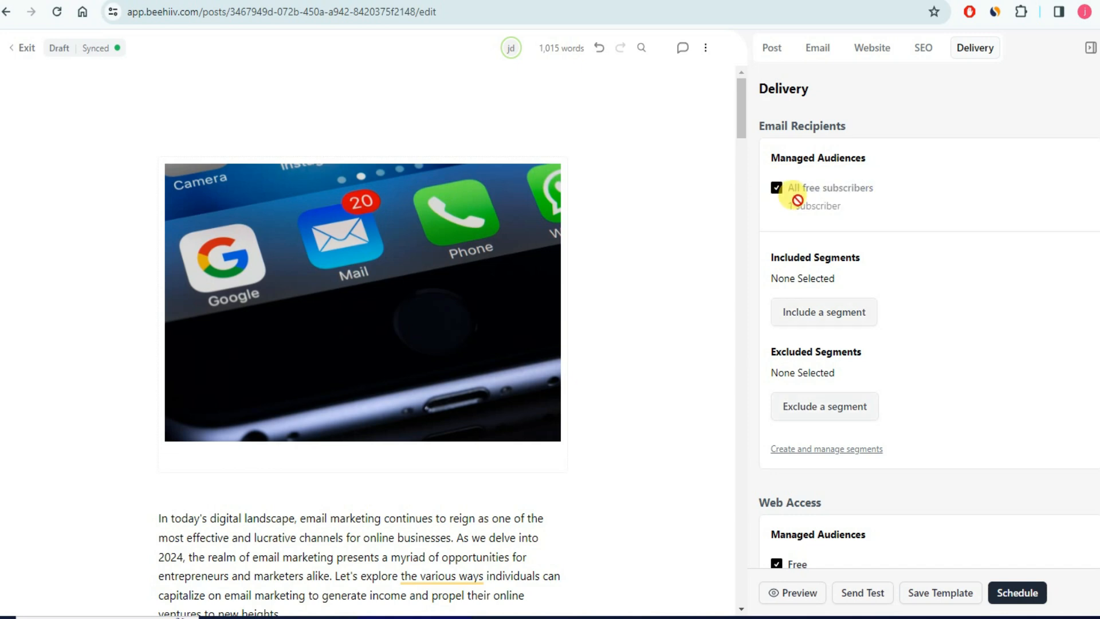
click(777, 189)
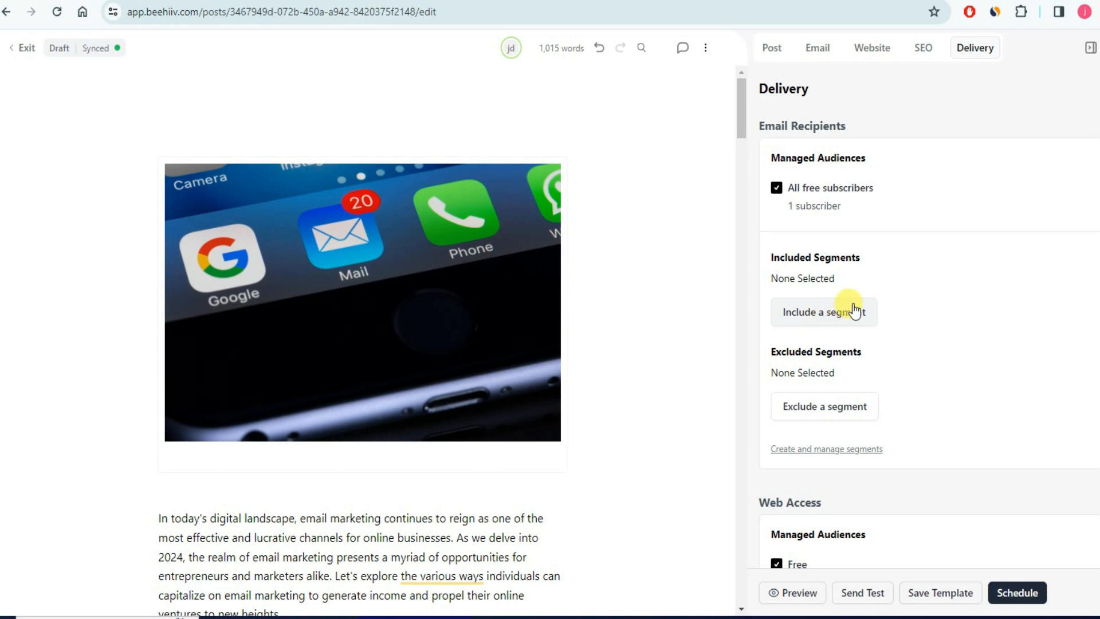
- Return to the post's general settings showing its title, subtitle and author
scroll(892, 338, down, 4)
scroll(857, 358, up, 4)
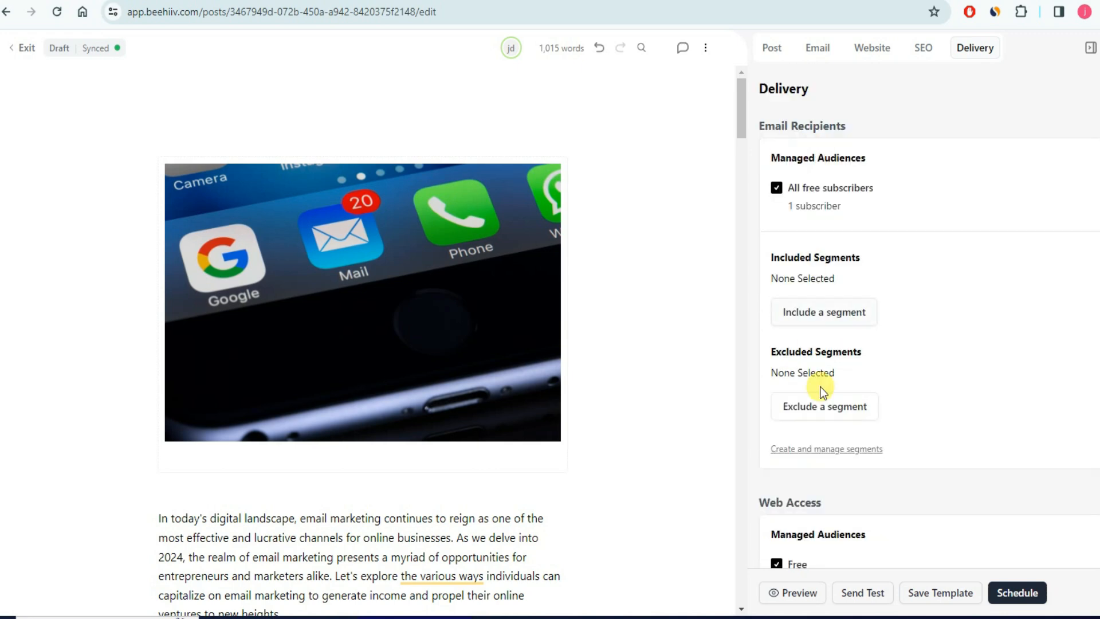
click(772, 50)
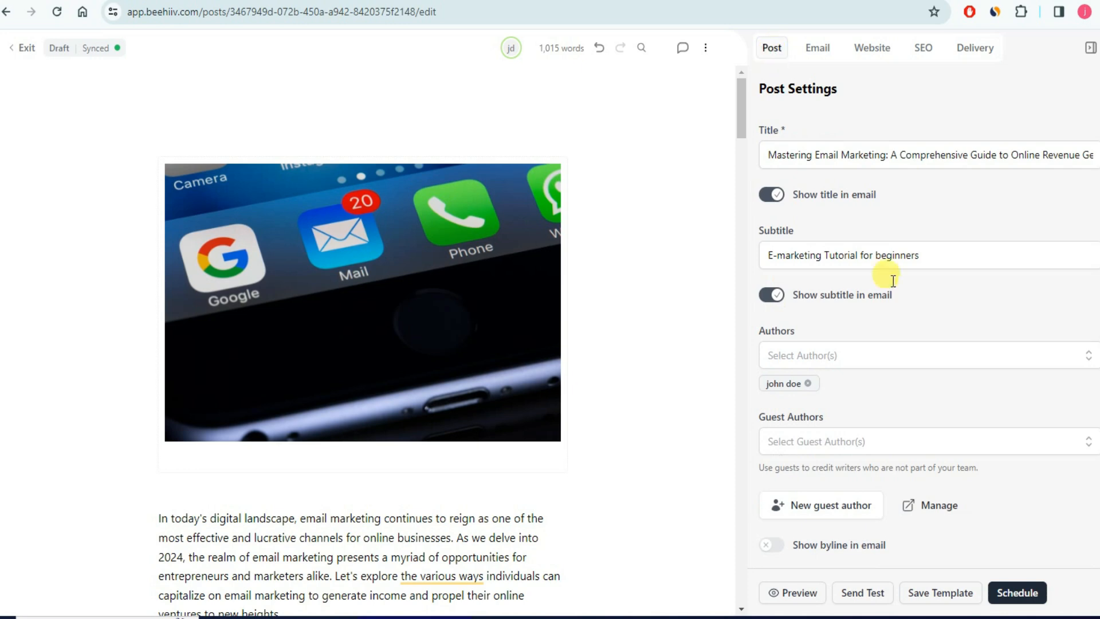
click(1029, 596)
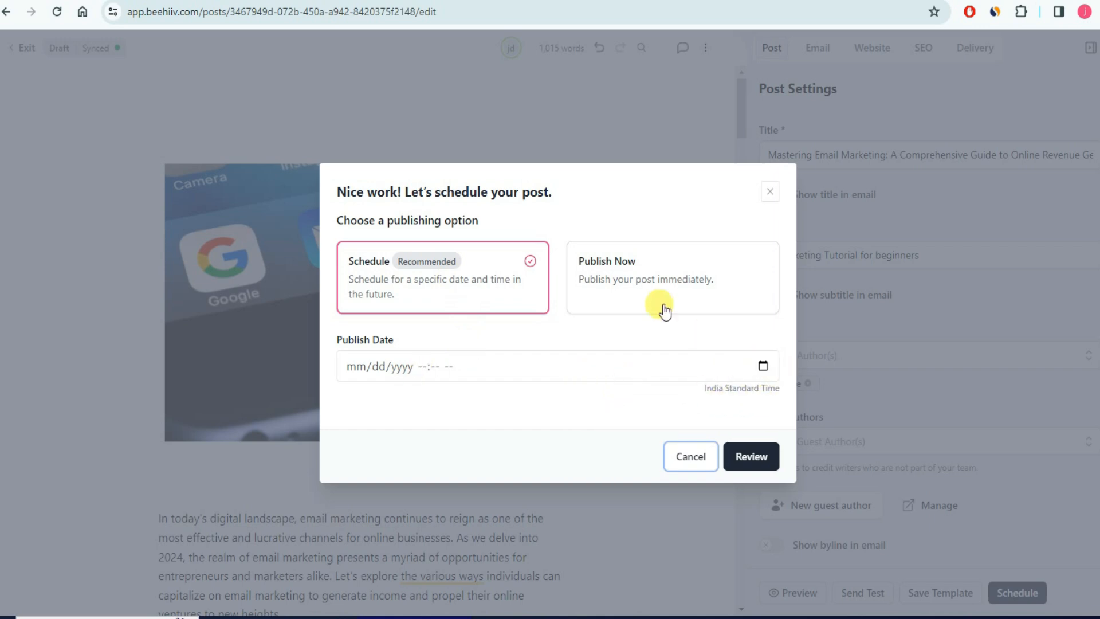
click(639, 279)
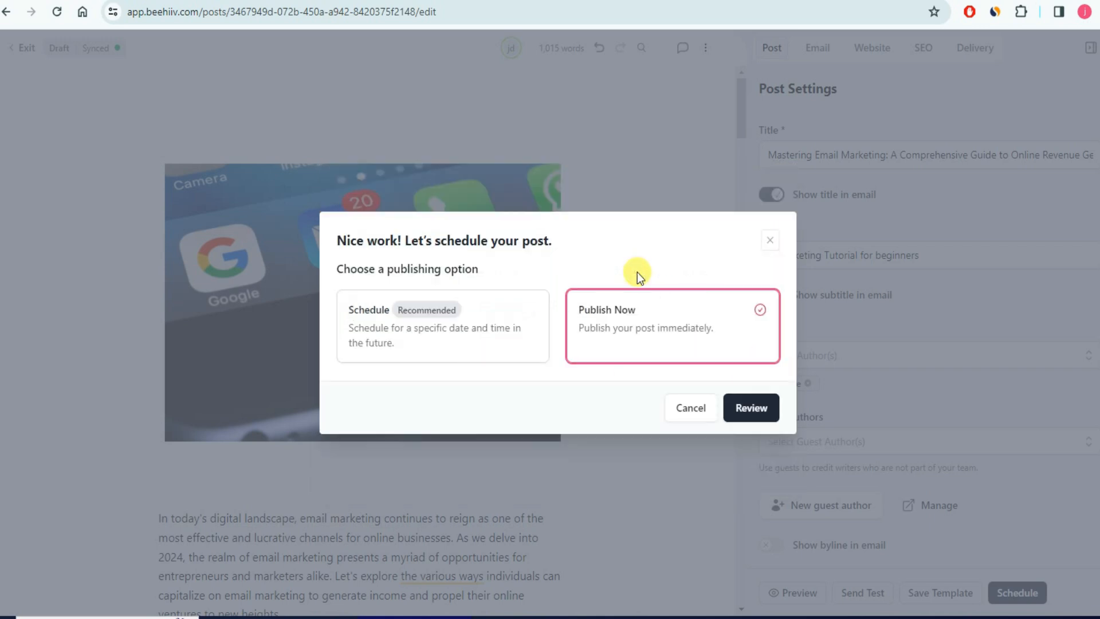
click(744, 407)
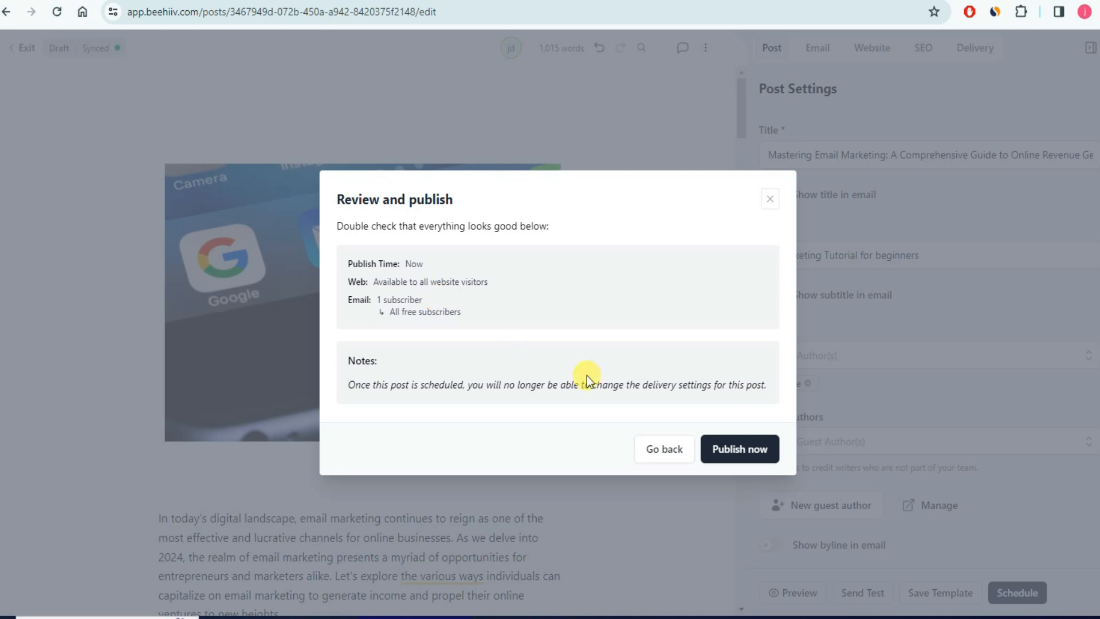
click(739, 450)
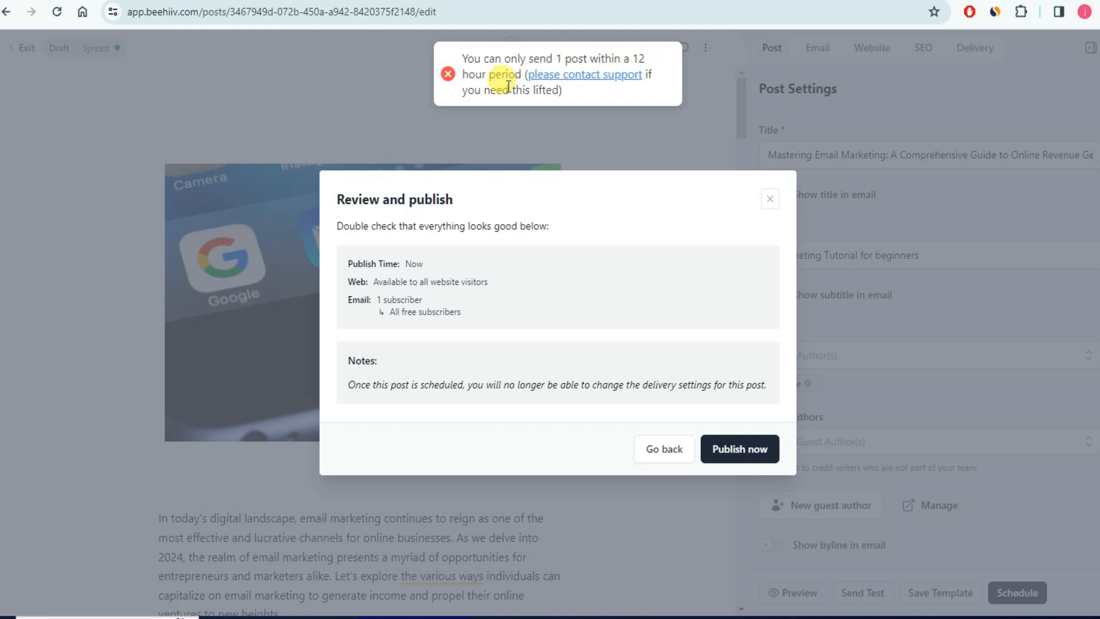
click(770, 199)
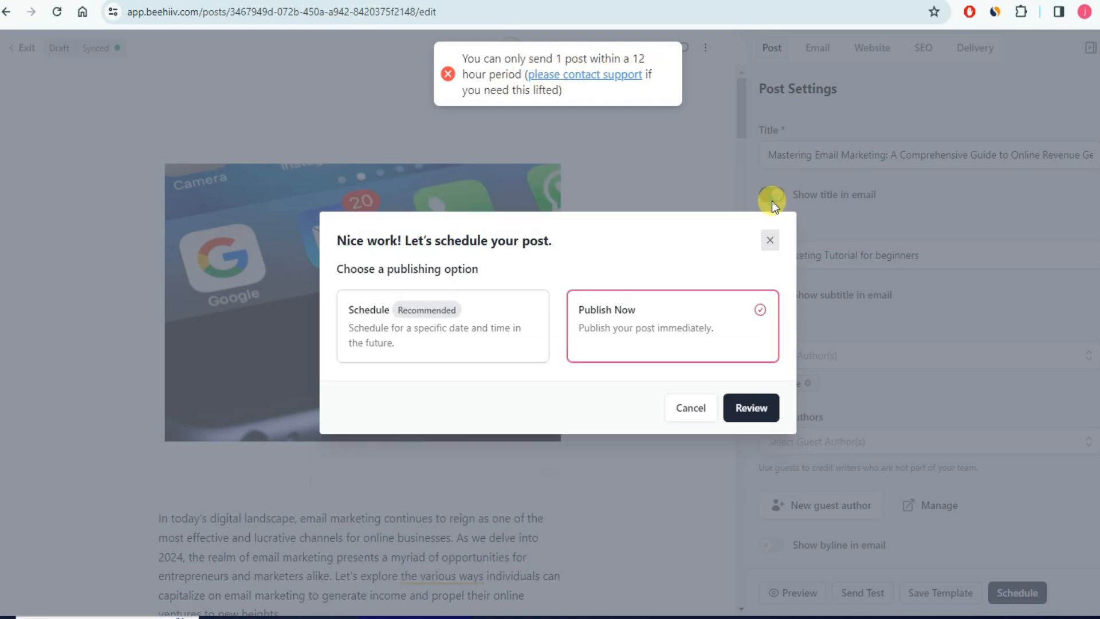
click(770, 239)
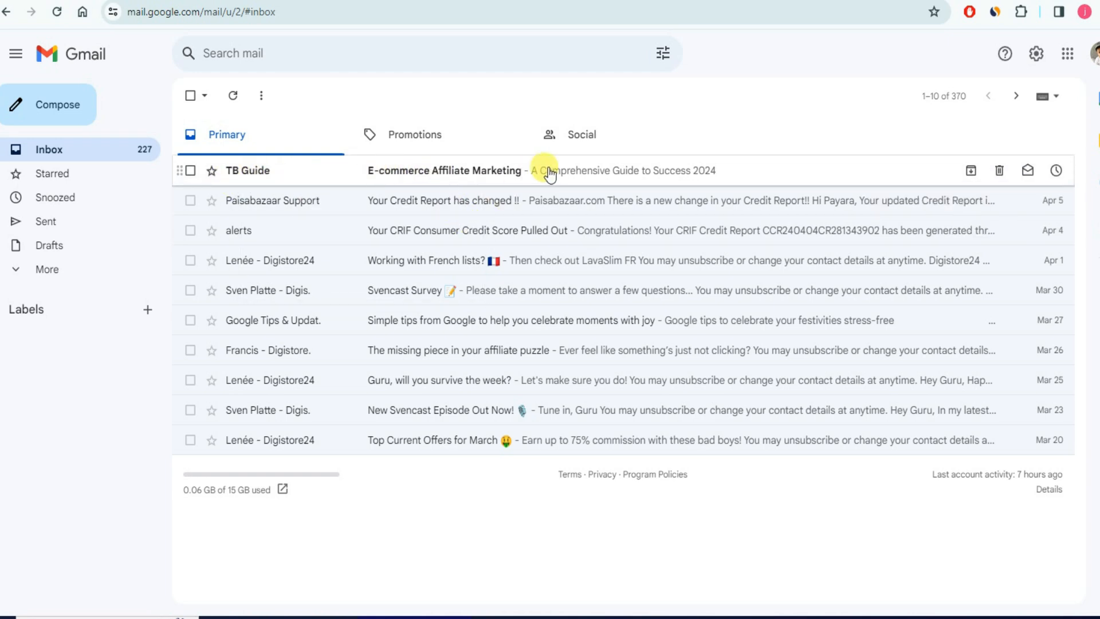
- Open TB Guide's E-commerce Affiliate Marketing newsletter in Gmail and read through to its footer
click(513, 174)
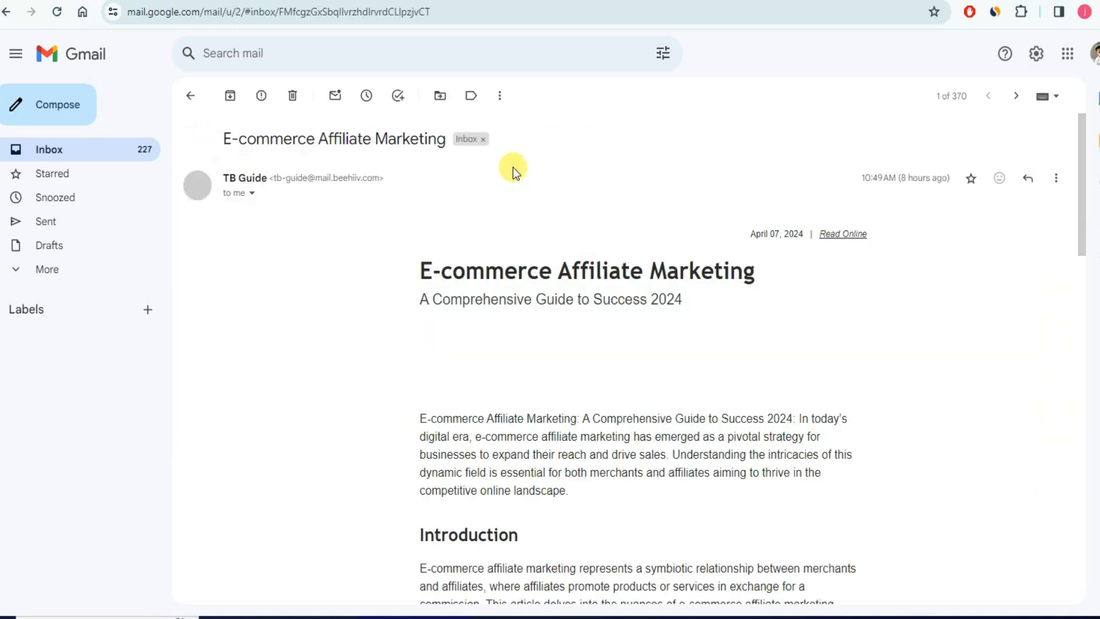
scroll(503, 291, down, 15)
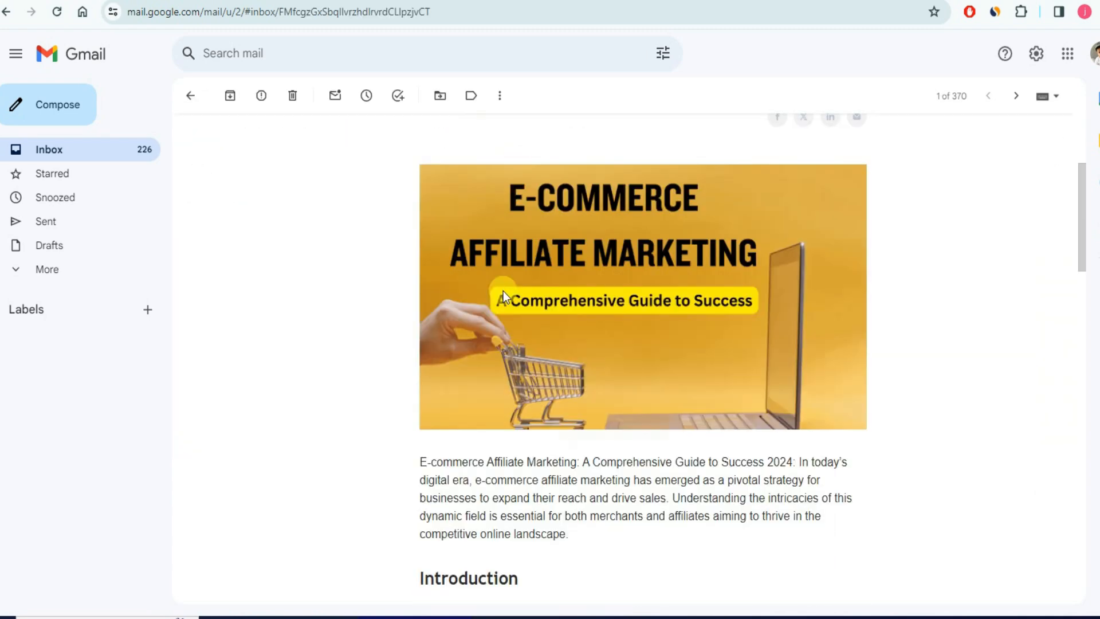
scroll(510, 289, down, 8)
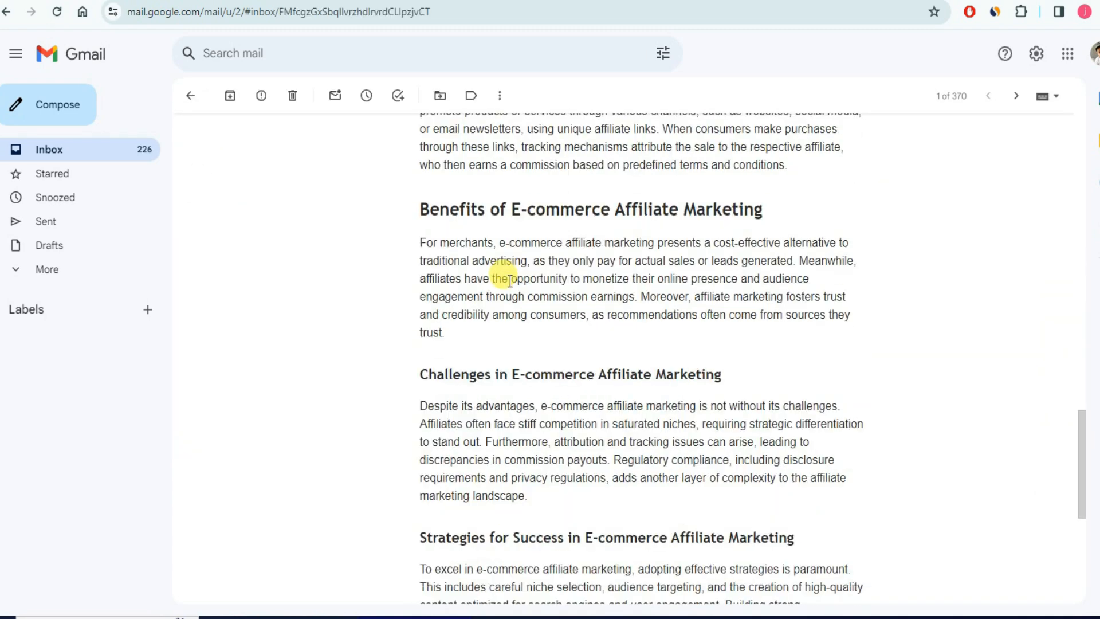
scroll(507, 275, up, 20)
scroll(511, 279, down, 4)
scroll(511, 279, up, 4)
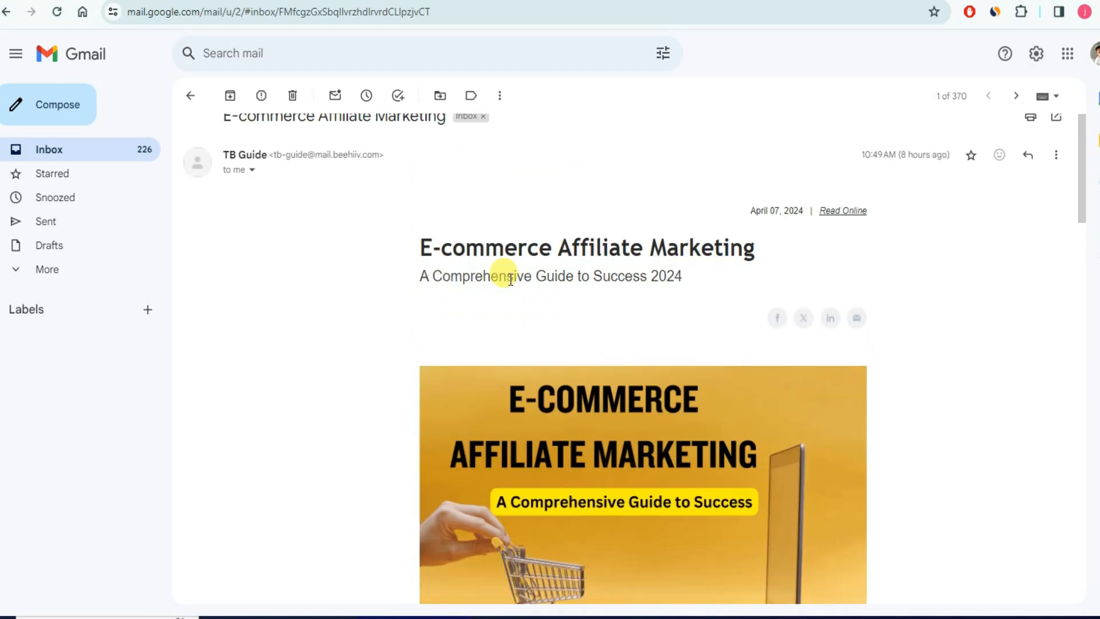
scroll(511, 279, down, 20)
scroll(511, 279, down, 5)
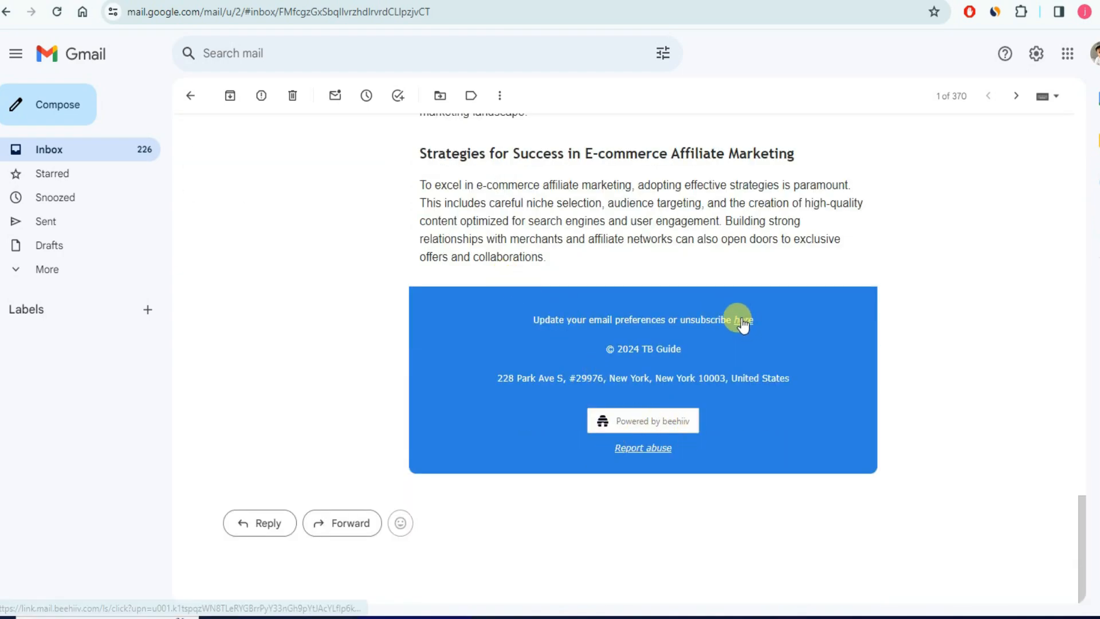
scroll(559, 265, up, 20)
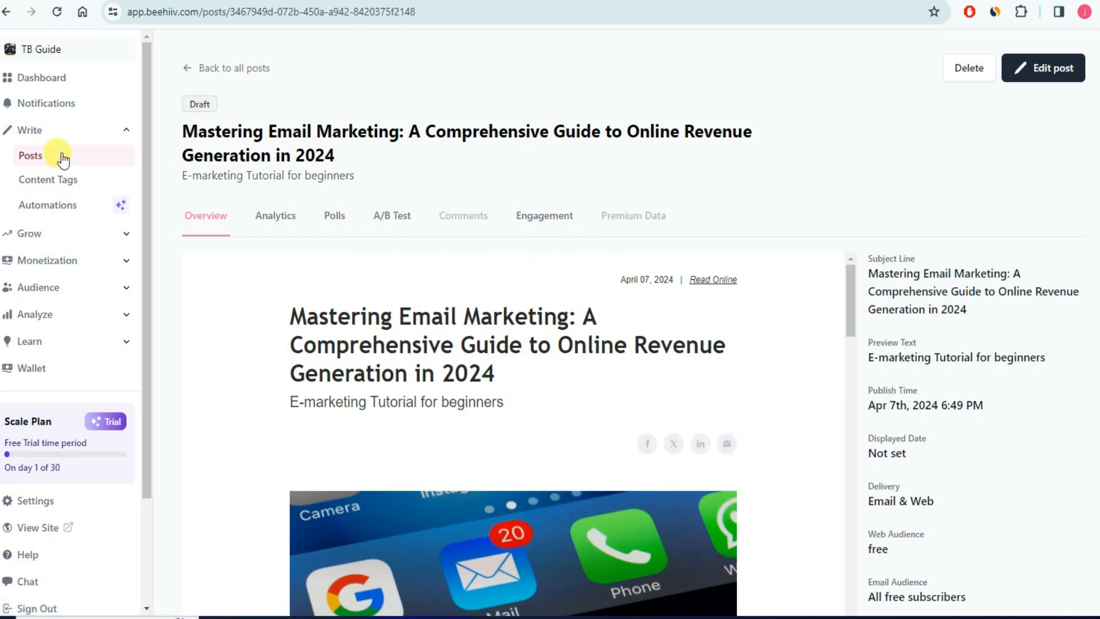
- View the Posts list of three posts, then expand Monetization in the sidebar
click(31, 156)
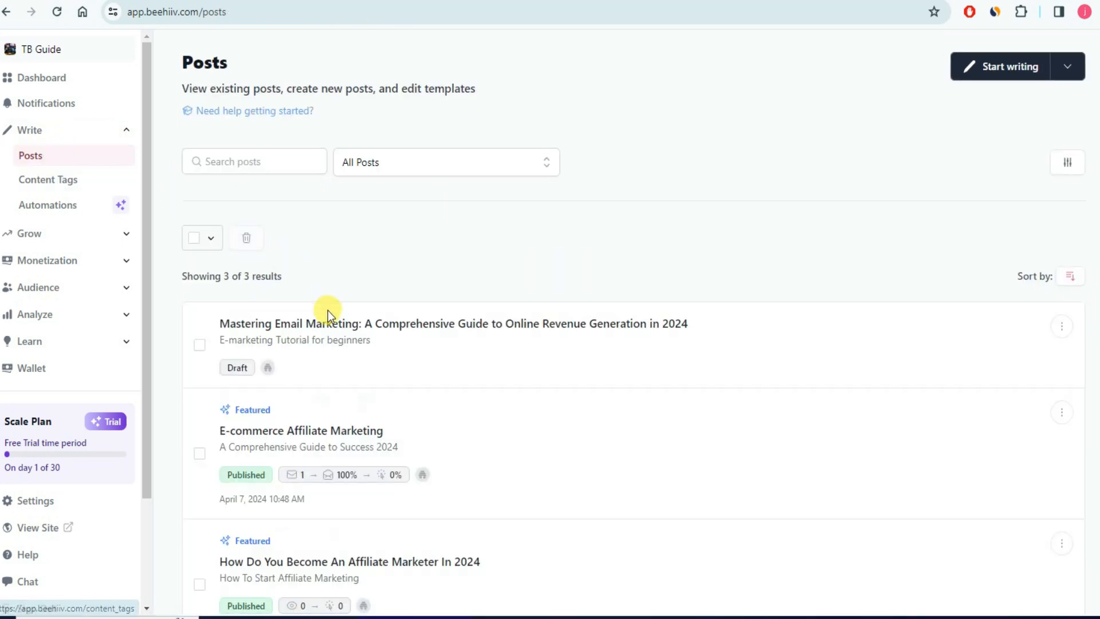
scroll(302, 247, down, 1)
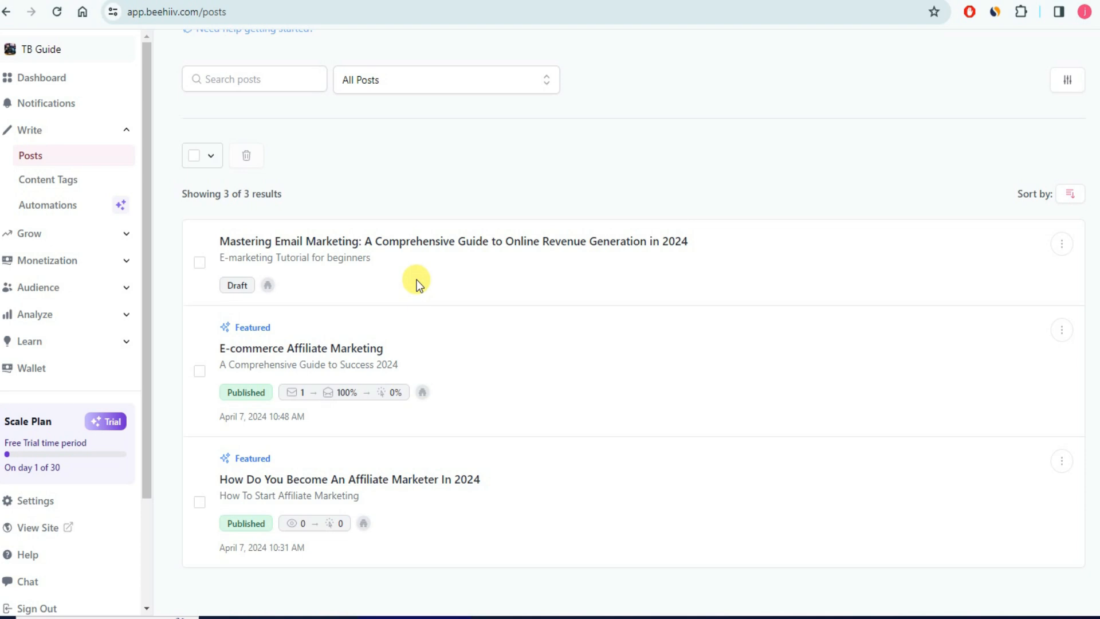
click(126, 262)
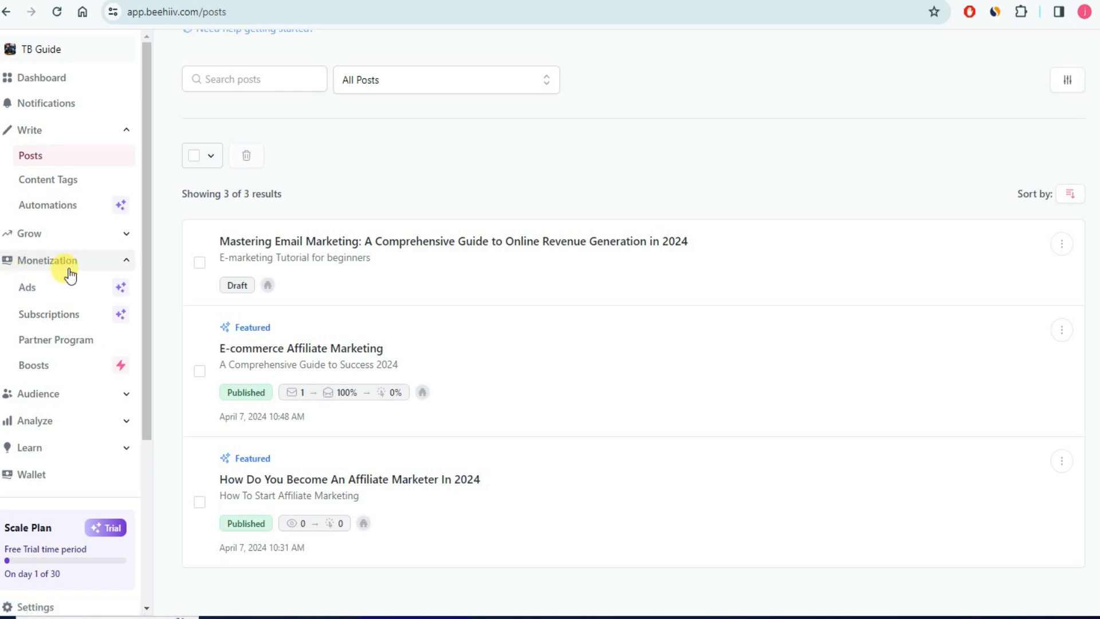
- Review the Ads overview showing $0.00 earnings, 0 clicks and no opportunities
click(66, 290)
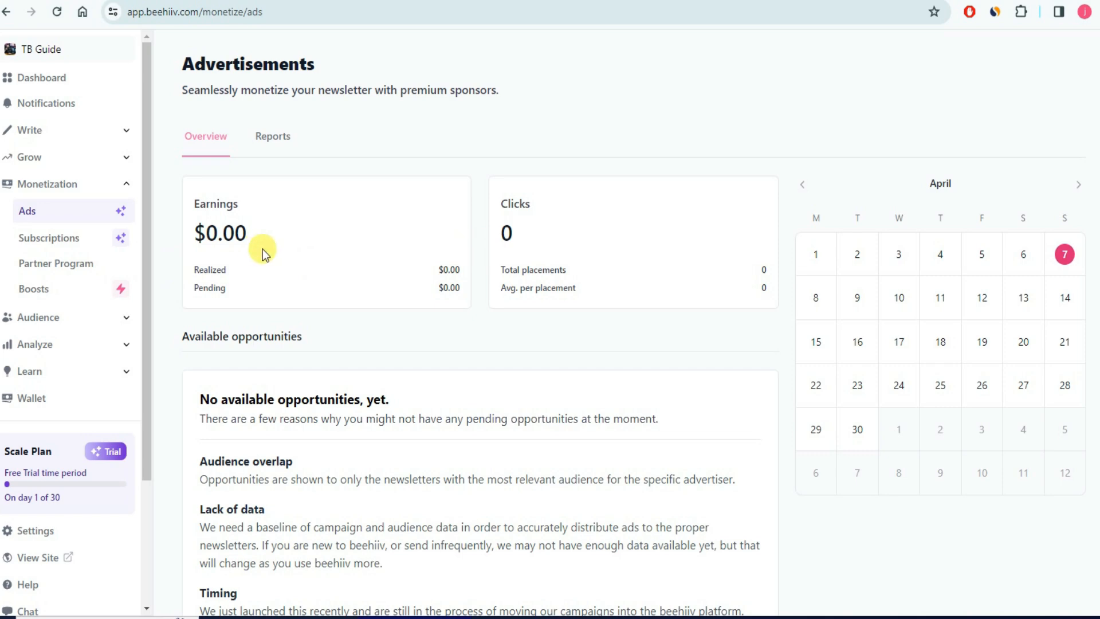
scroll(353, 292, down, 5)
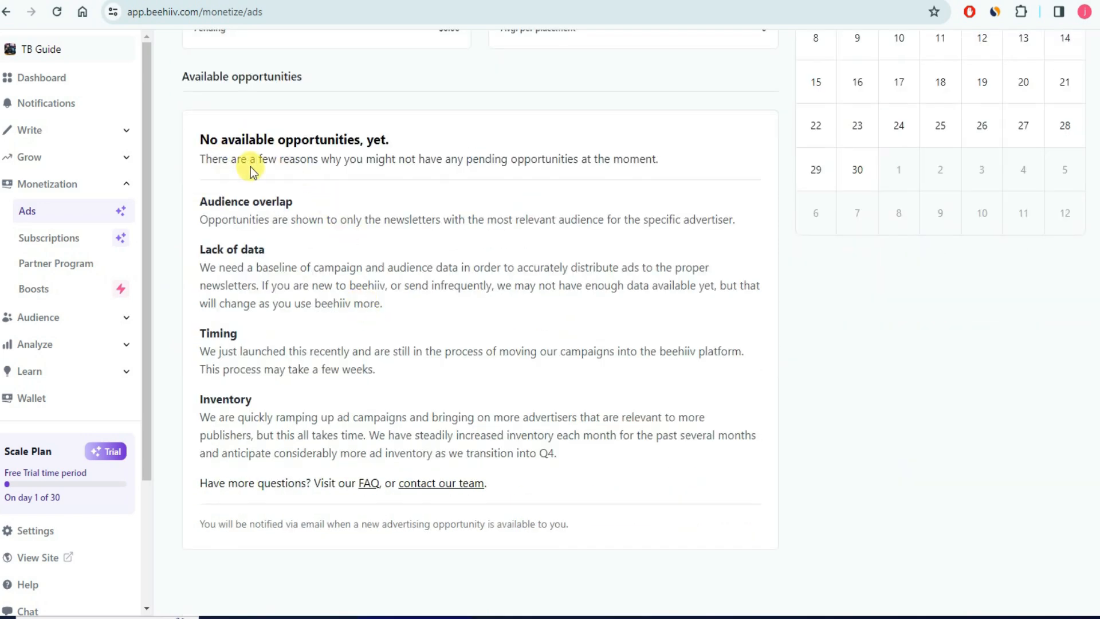
scroll(373, 212, up, 1)
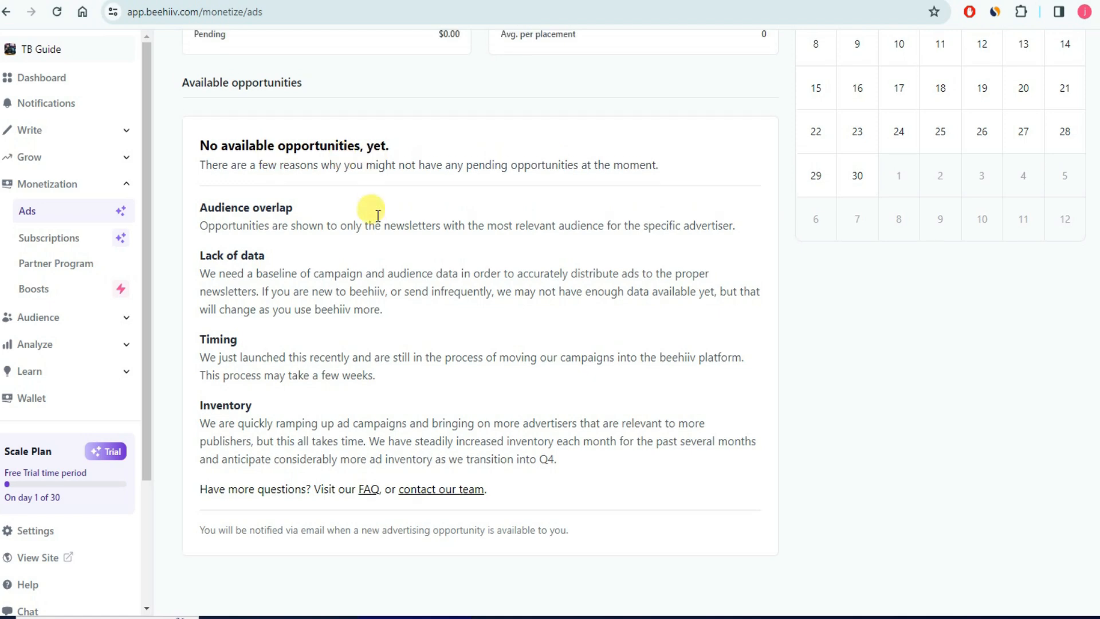
scroll(375, 214, up, 4)
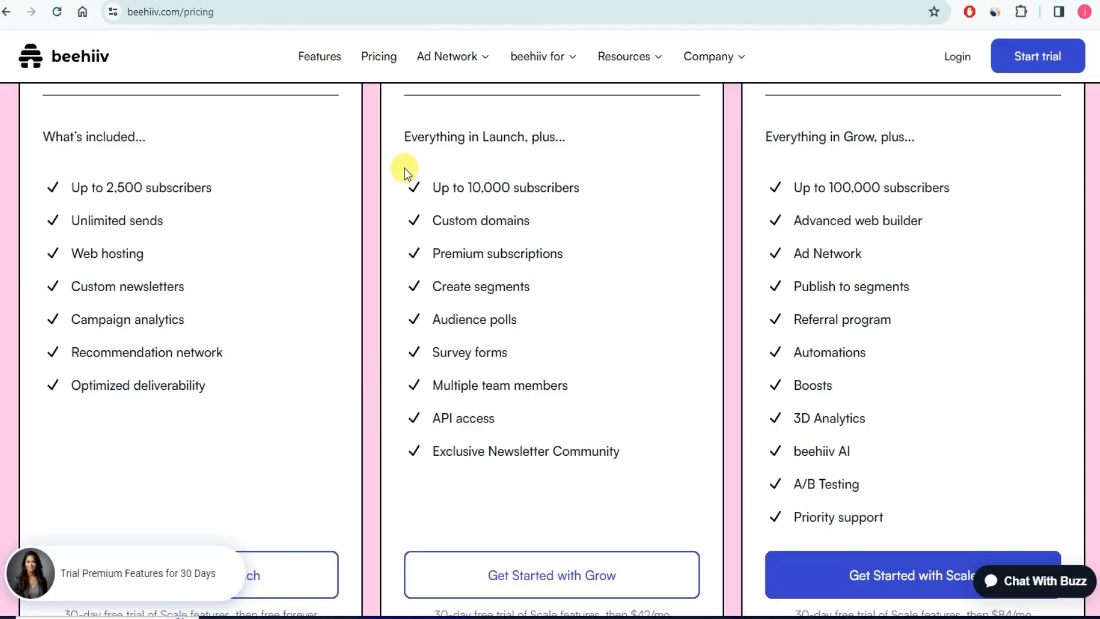
scroll(779, 238, up, 5)
scroll(774, 238, down, 5)
drag(794, 255, 869, 257)
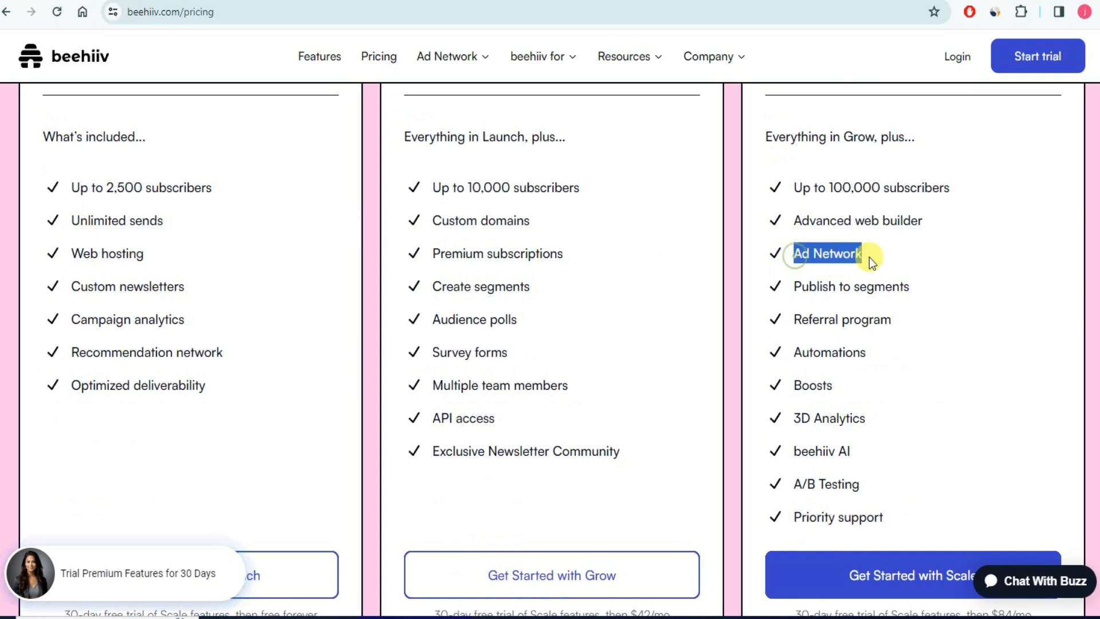
drag(794, 253, 866, 253)
click(866, 253)
scroll(892, 285, up, 3)
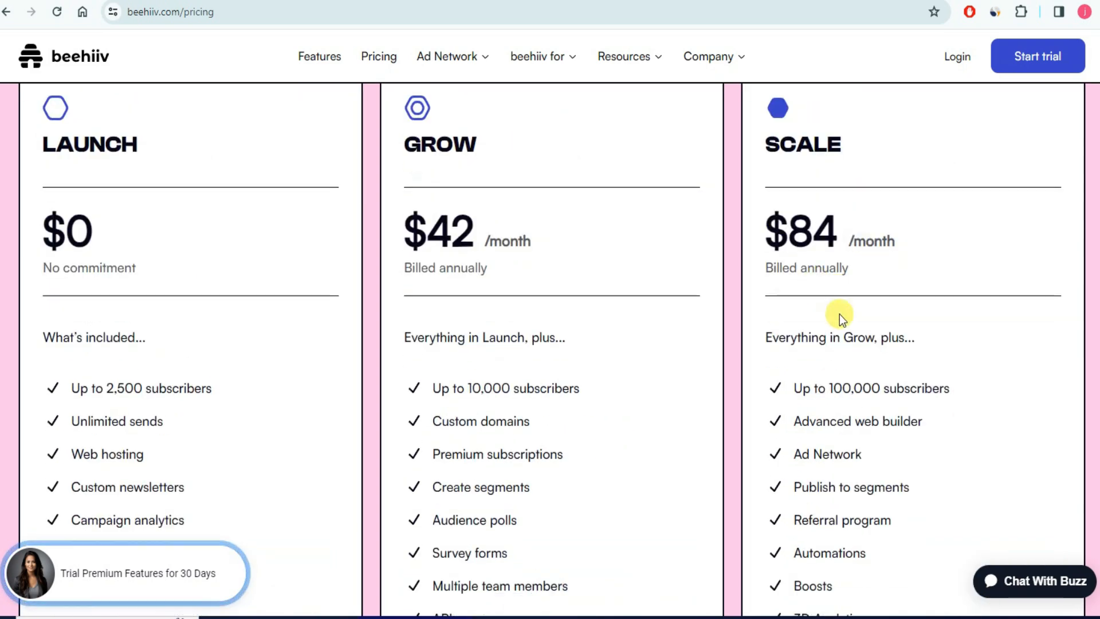
scroll(840, 314, down, 3)
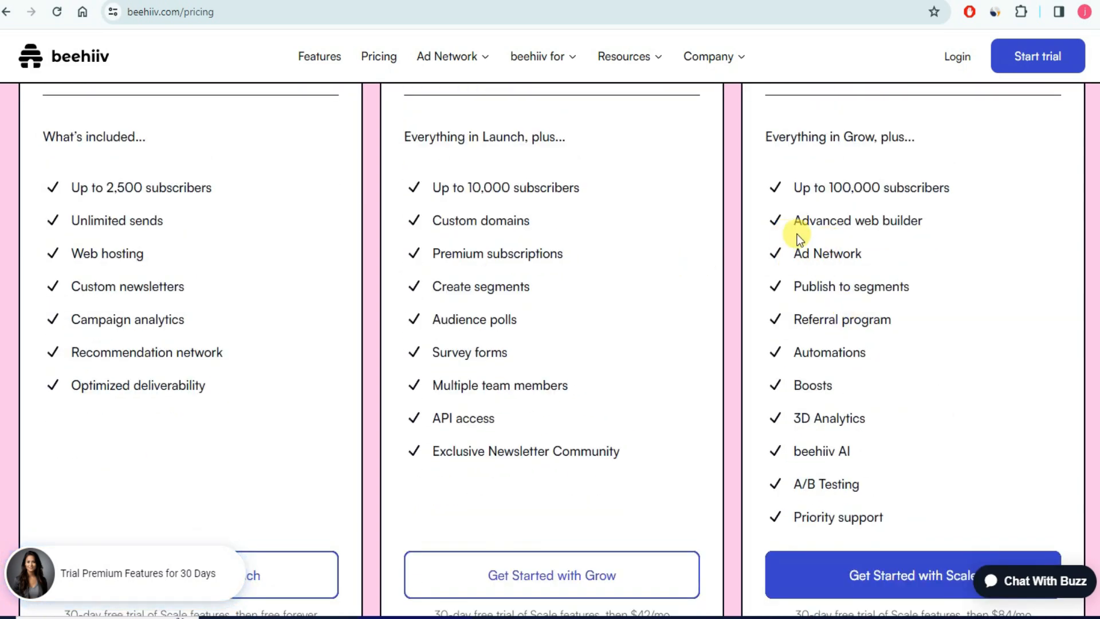
scroll(799, 239, up, 3)
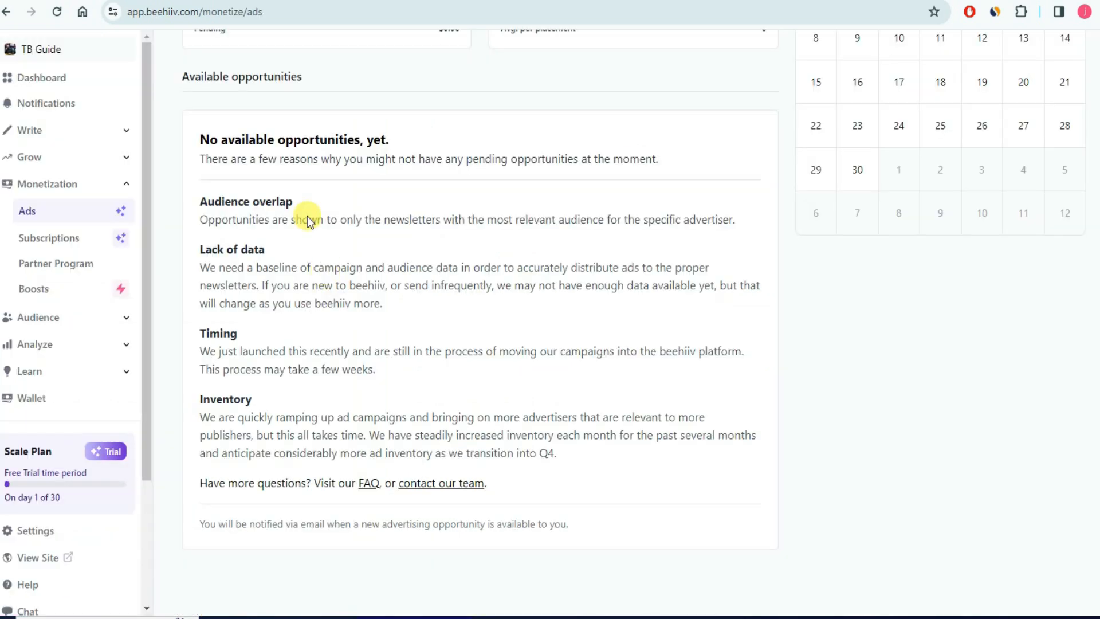
scroll(297, 206, up, 3)
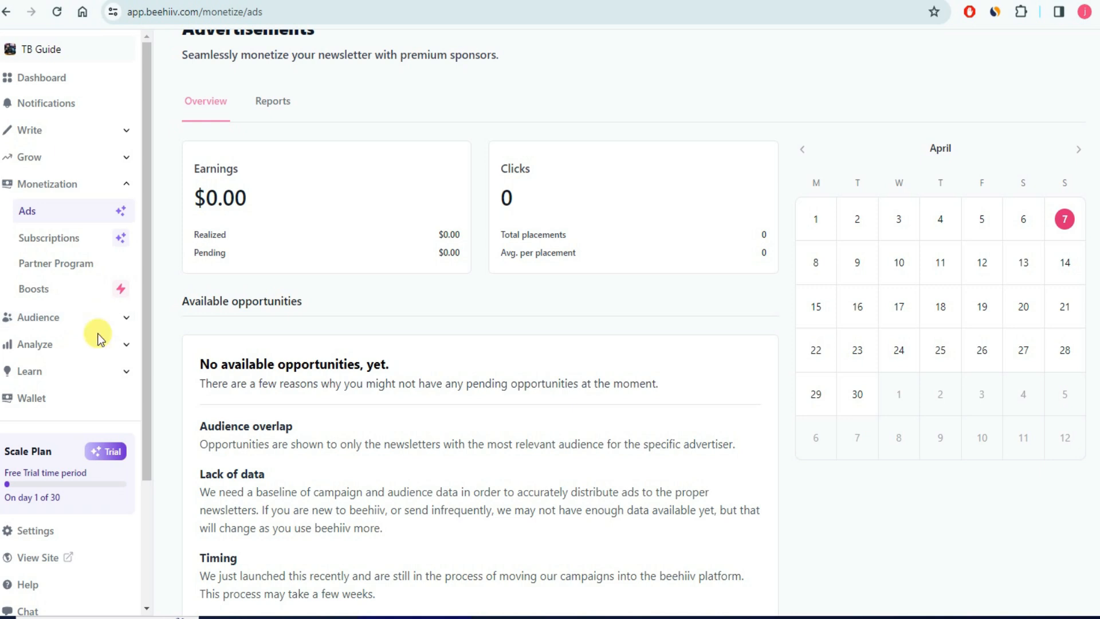
scroll(61, 404, down, 3)
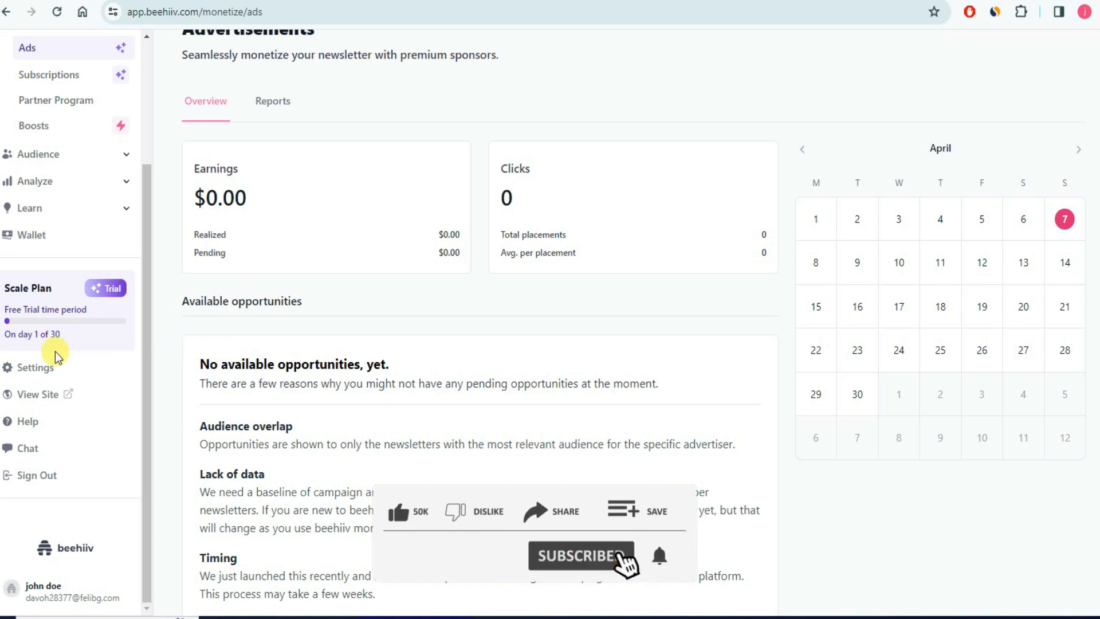
scroll(86, 320, up, 3)
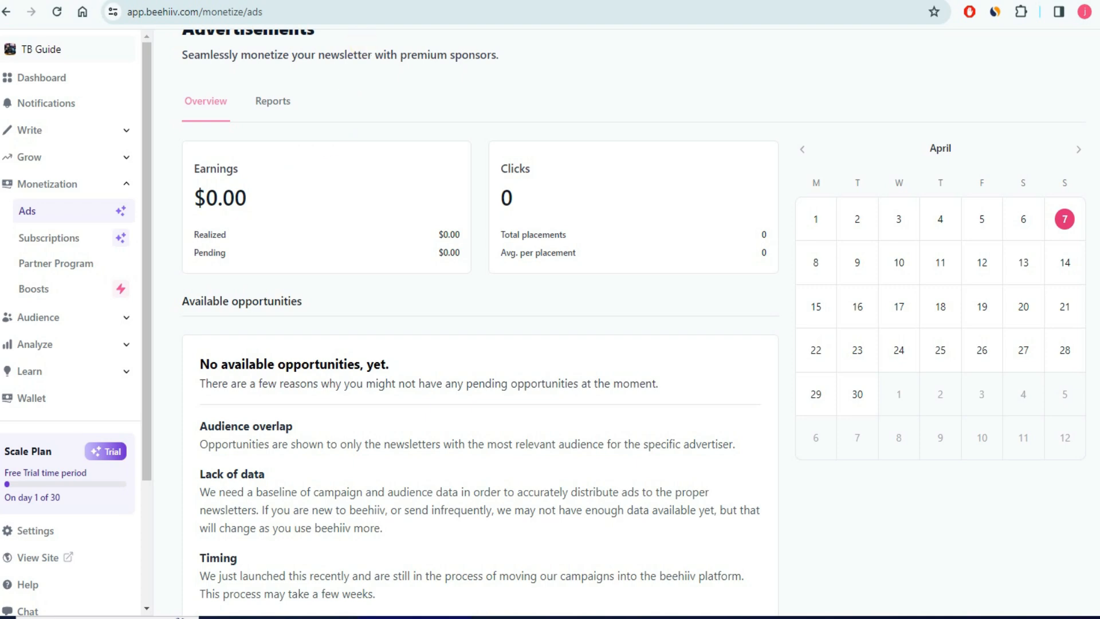
click(379, 1)
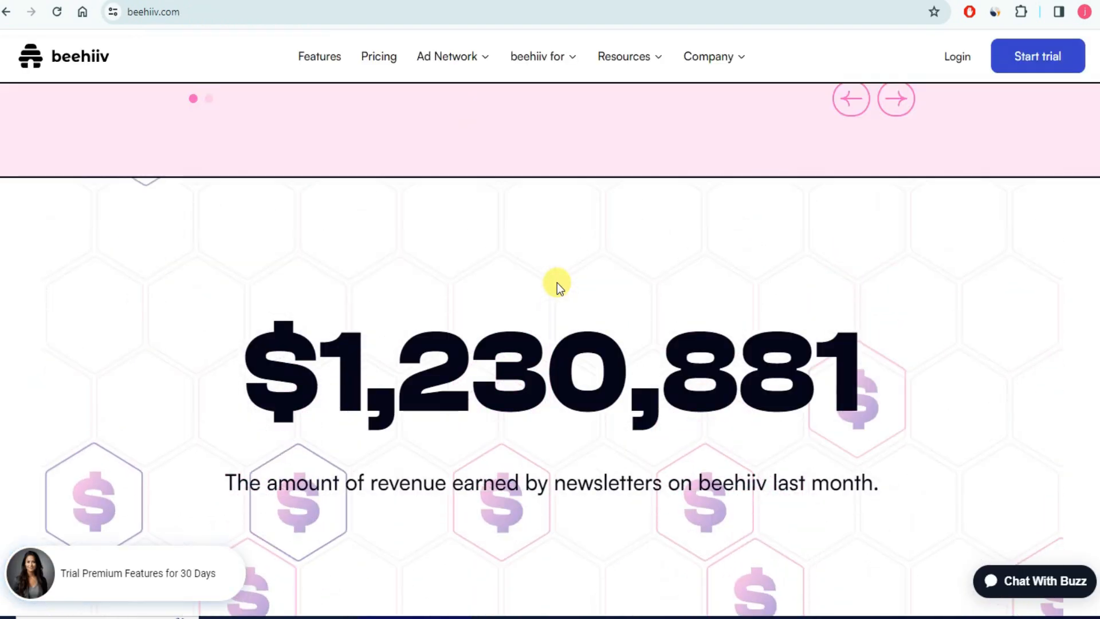